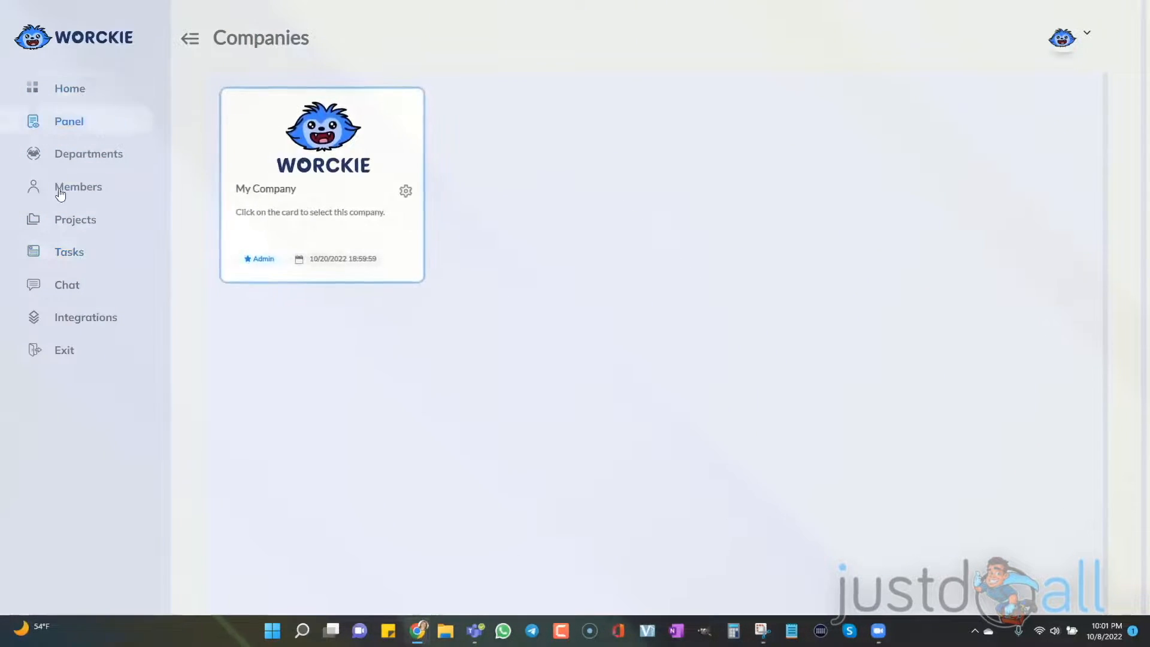
# On the JVZoo Mastery 2.0 project's Kanban board, rename the columns after Planning READY, IN PROGRESS and COMPLETED, and add an ON HOLD column.
pyautogui.click(66, 226)
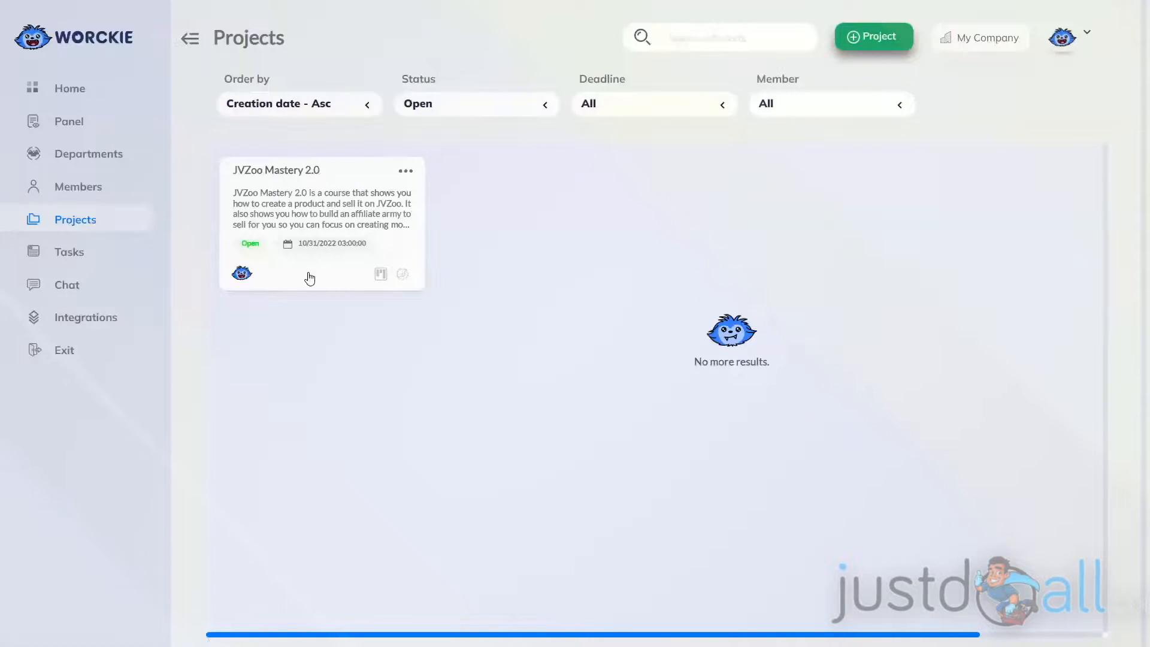
pyautogui.click(379, 275)
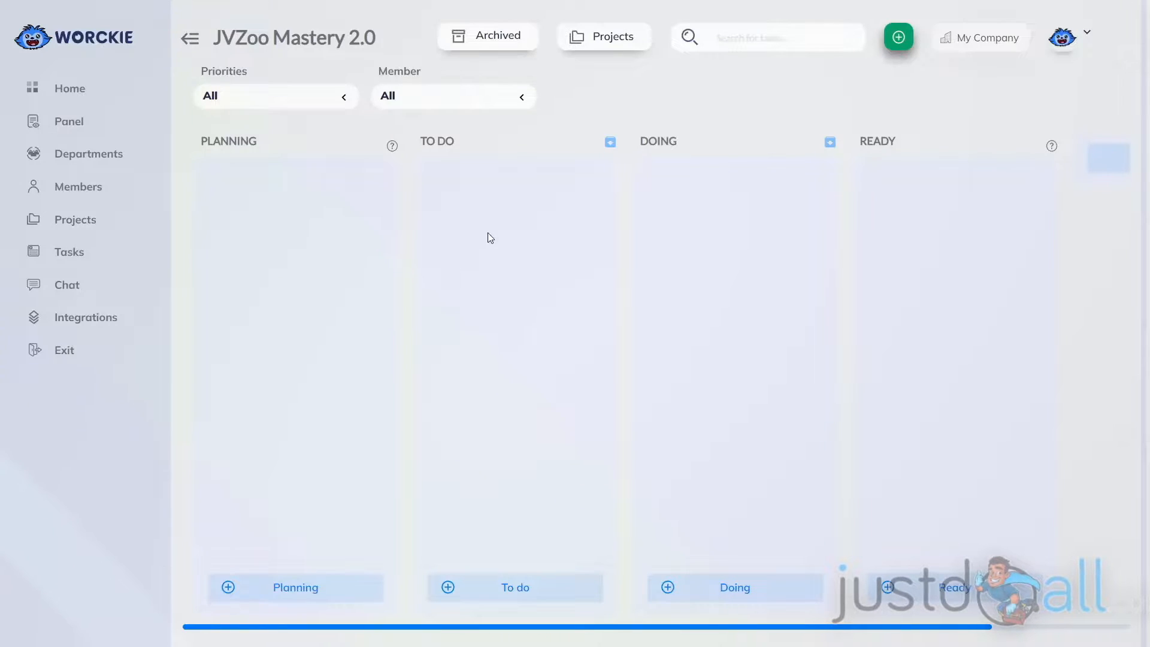
pyautogui.click(439, 144)
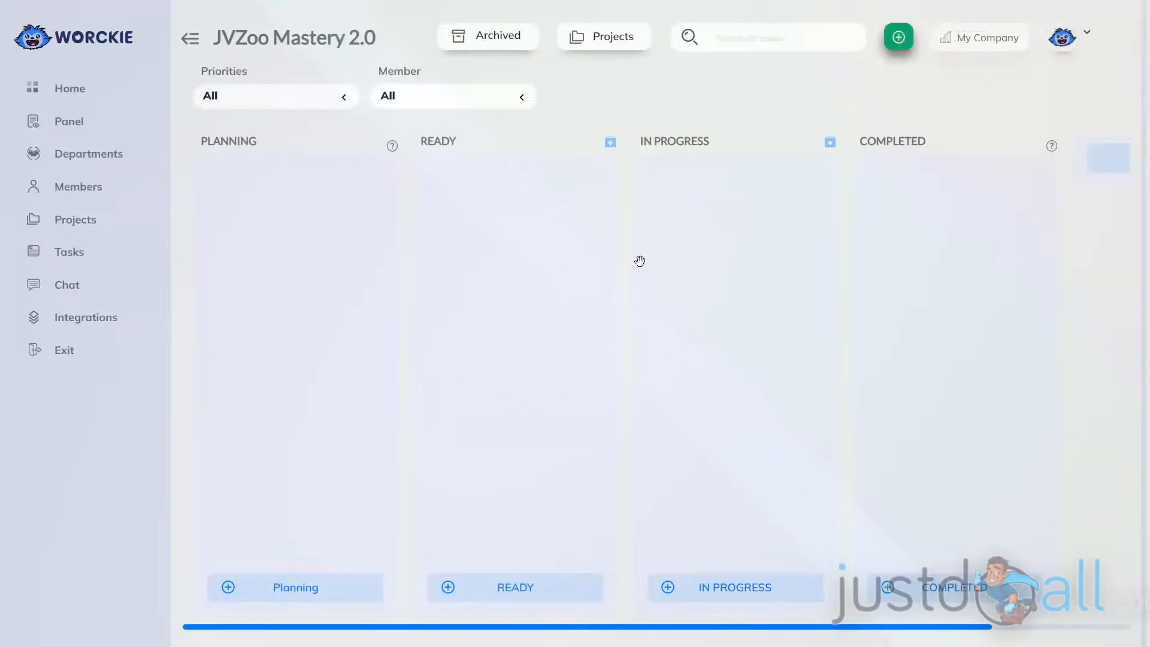
pyautogui.click(1109, 155)
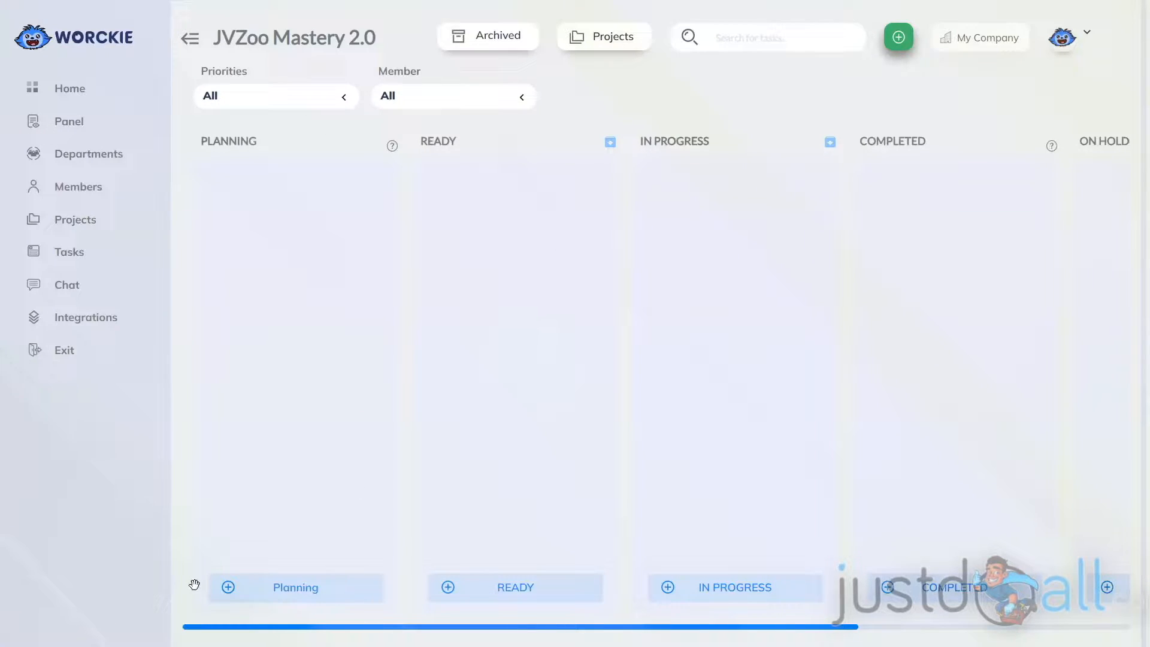
# Start a Planning task named "Write a 7 email sequence" with the description "Write a 7 email sequence for the course to promote the course.".
pyautogui.click(228, 588)
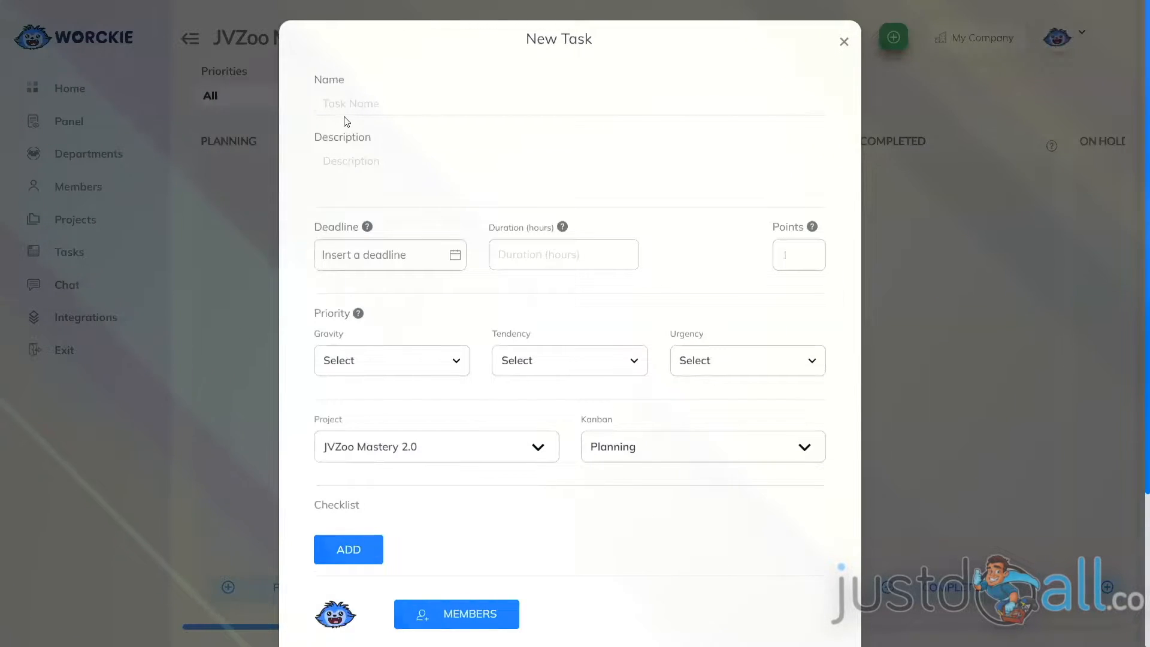
pyautogui.click(349, 101)
pyautogui.write('Write a 7 email sequence')
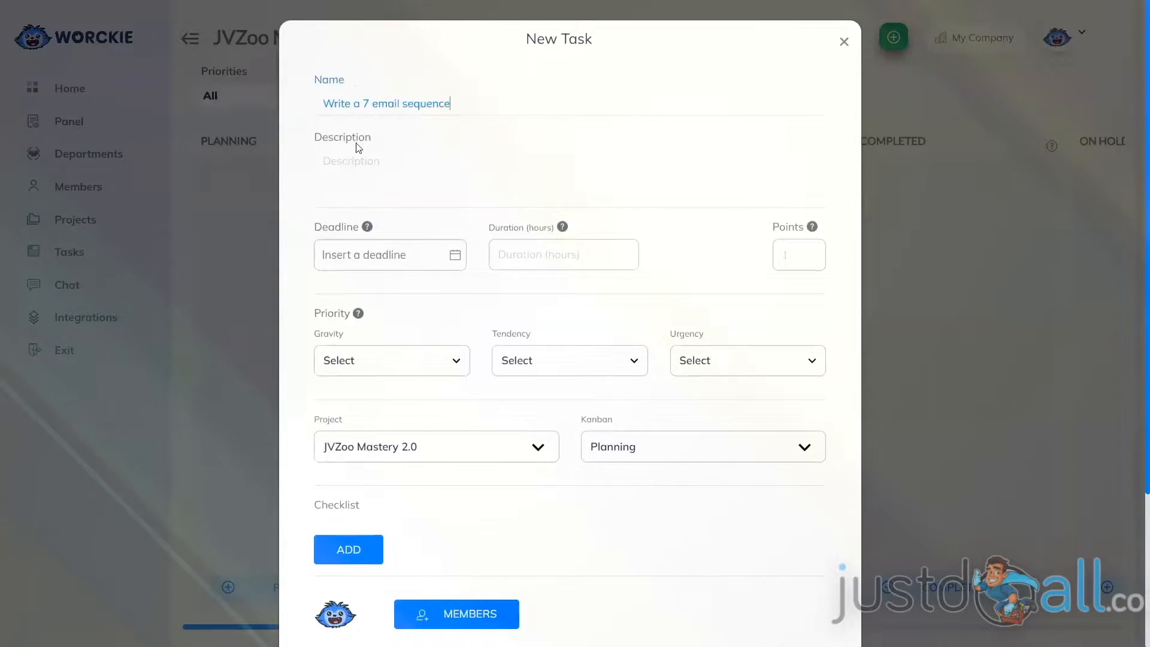
pyautogui.click(353, 159)
pyautogui.write('Write a 7 email sequence for the course to promote the course.')
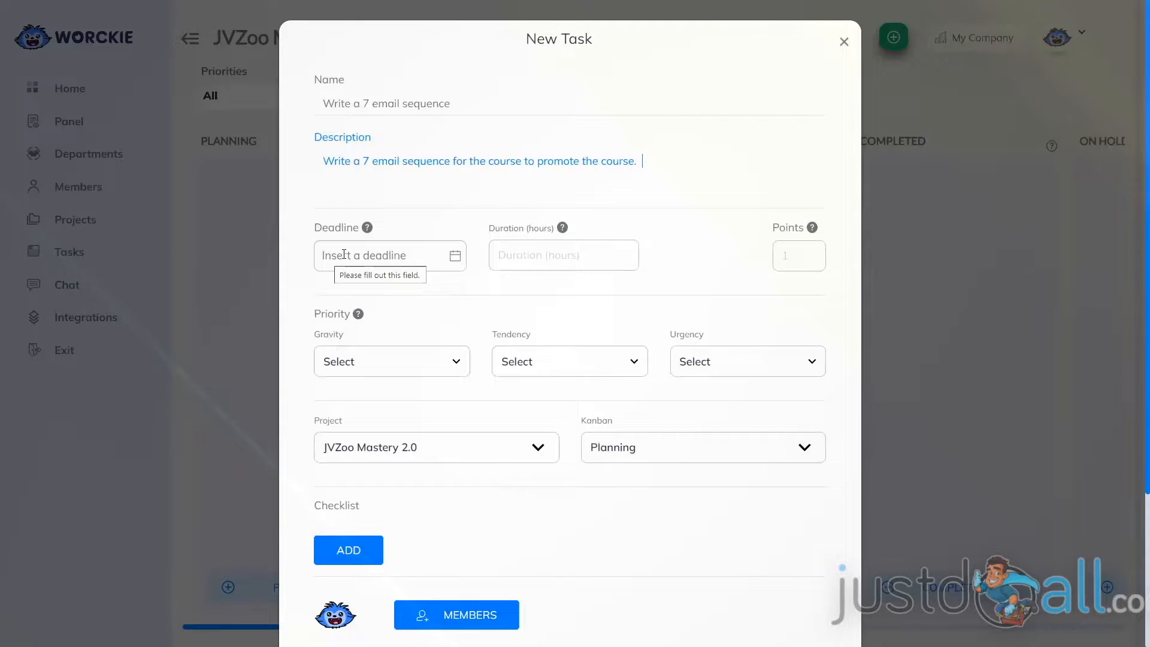
pyautogui.click(344, 254)
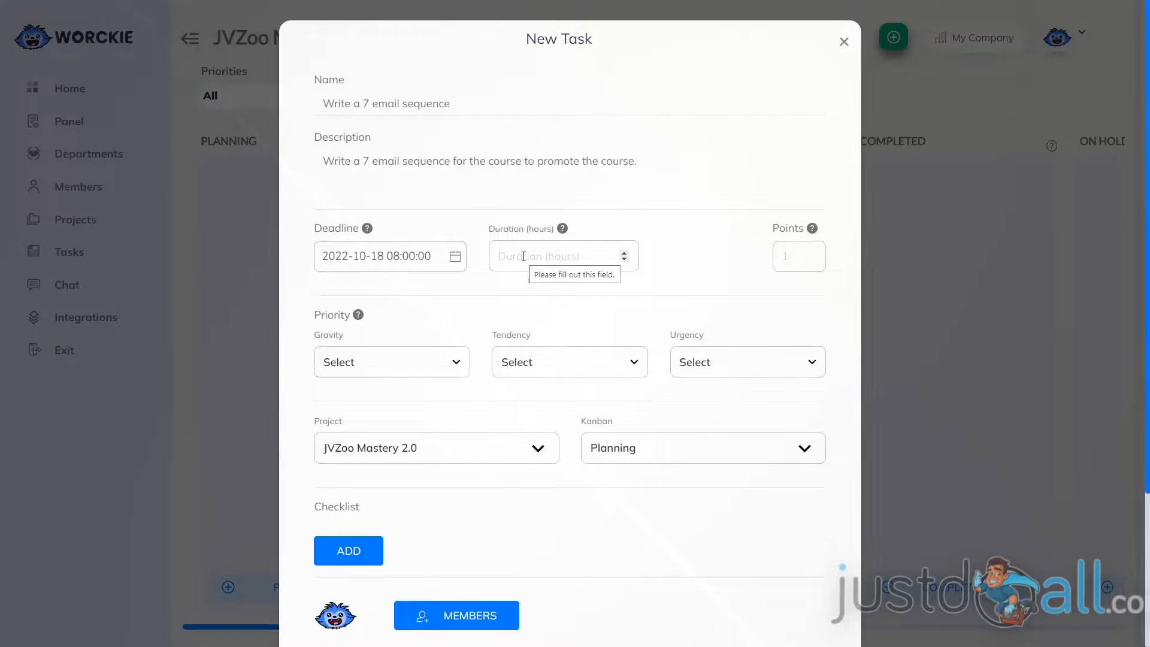
pyautogui.click(523, 256)
pyautogui.write('2')
pyautogui.moveTo(811, 230)
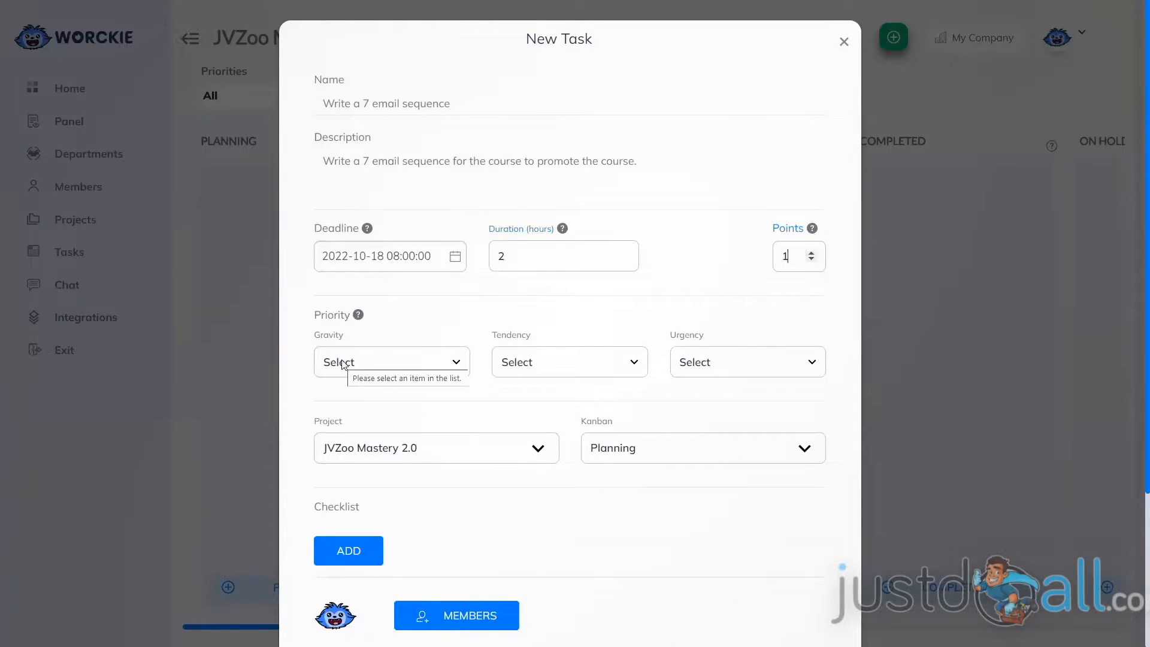
# Set the task's priority to gravity "Without gravity", tendency "It won't change" and urgency "Can Wait".
pyautogui.click(343, 364)
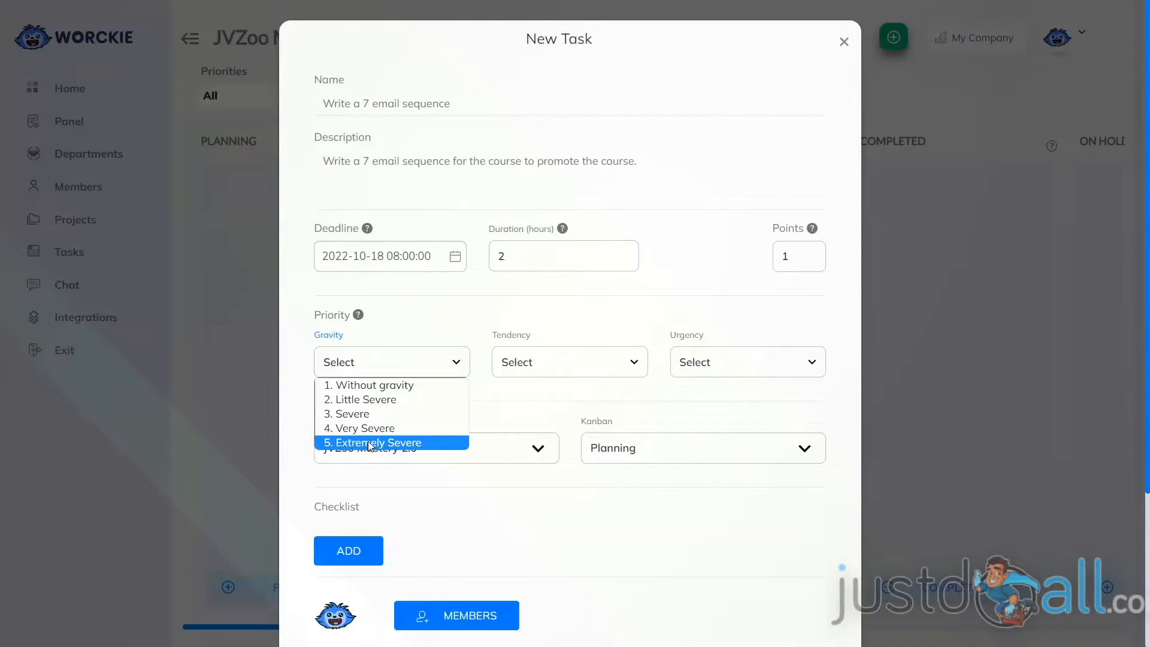
pyautogui.click(366, 385)
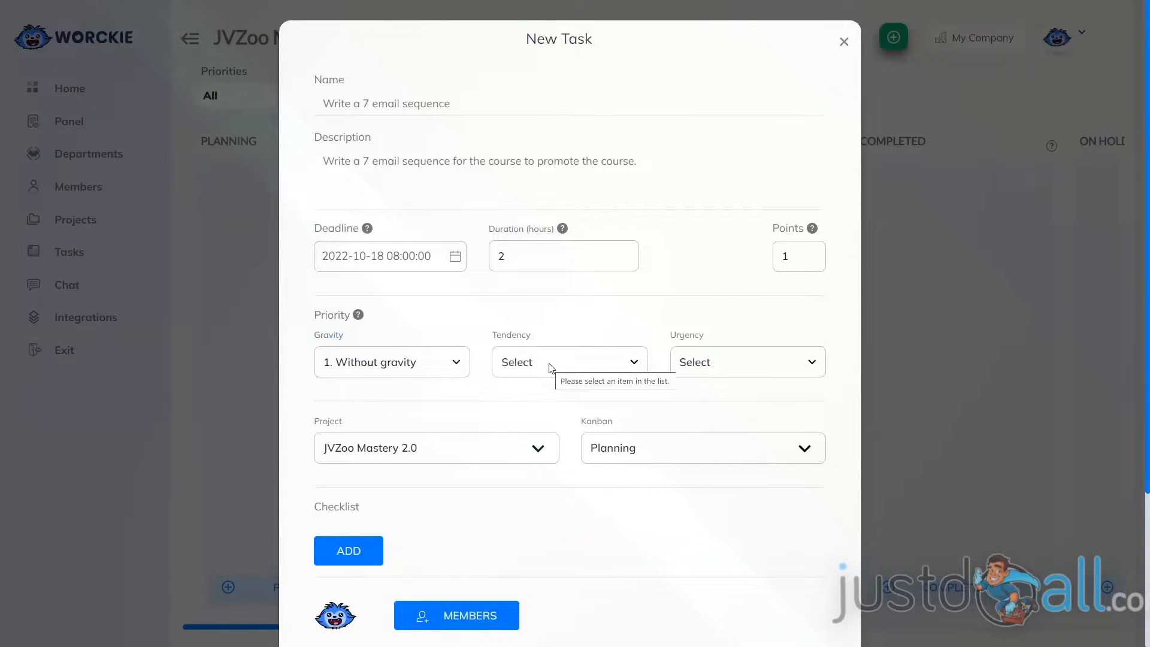
pyautogui.click(550, 368)
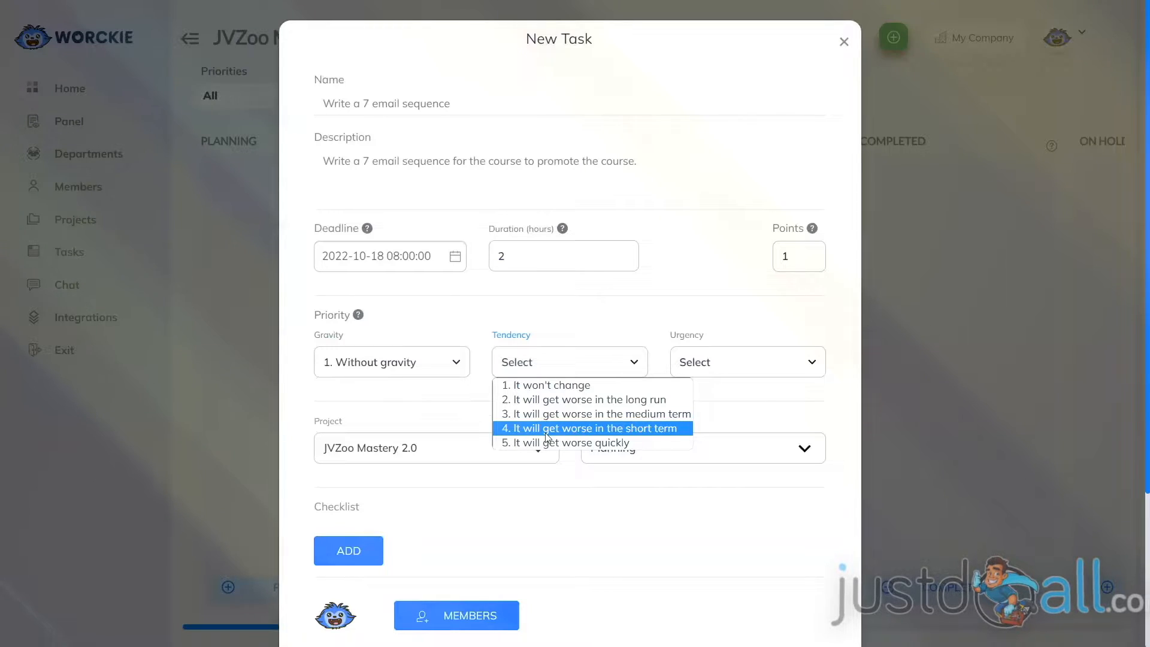
pyautogui.click(552, 385)
pyautogui.click(725, 365)
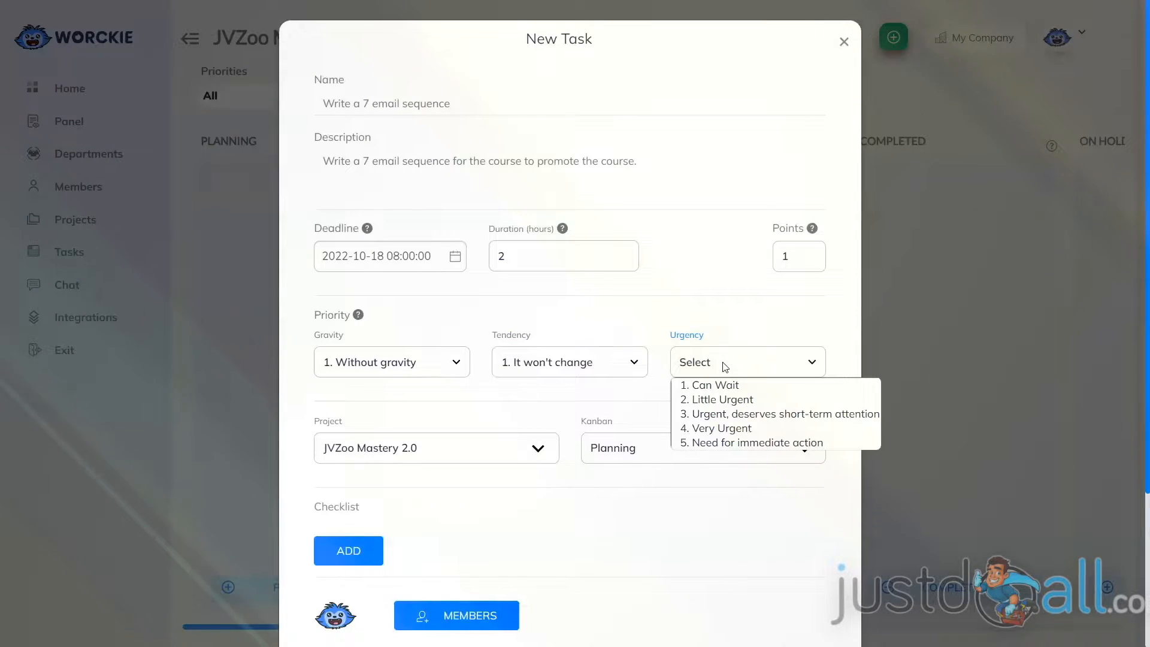
pyautogui.click(726, 385)
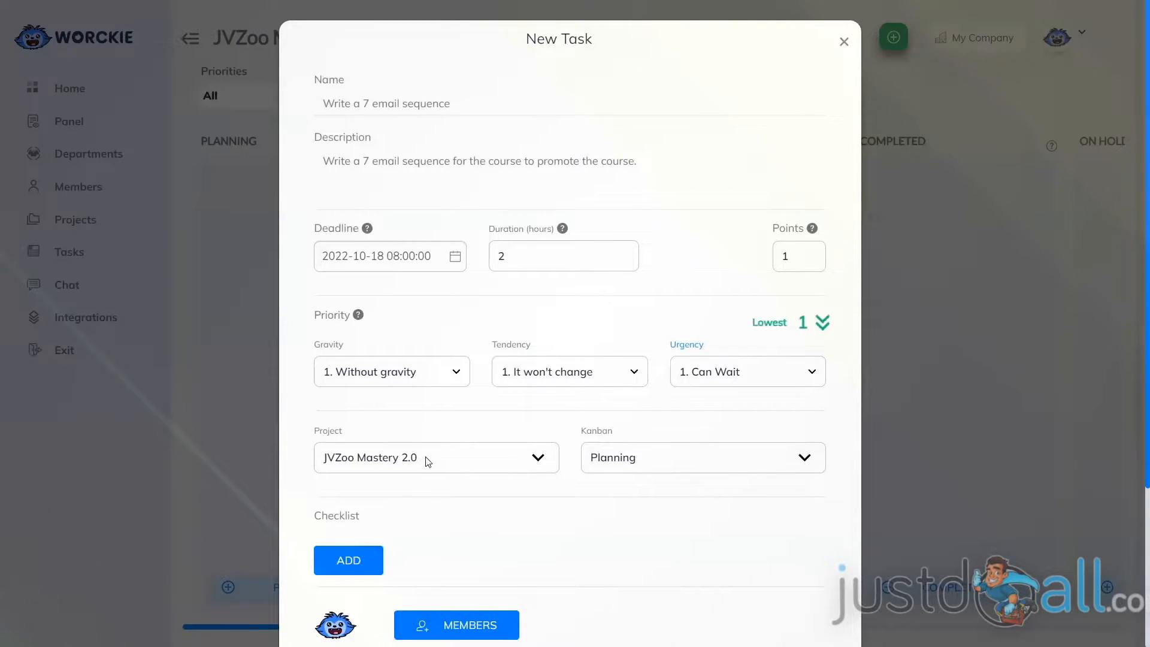
# Check the task's project and Kanban column choices, keeping JVZoo Mastery 2.0 and Planning.
pyautogui.click(427, 461)
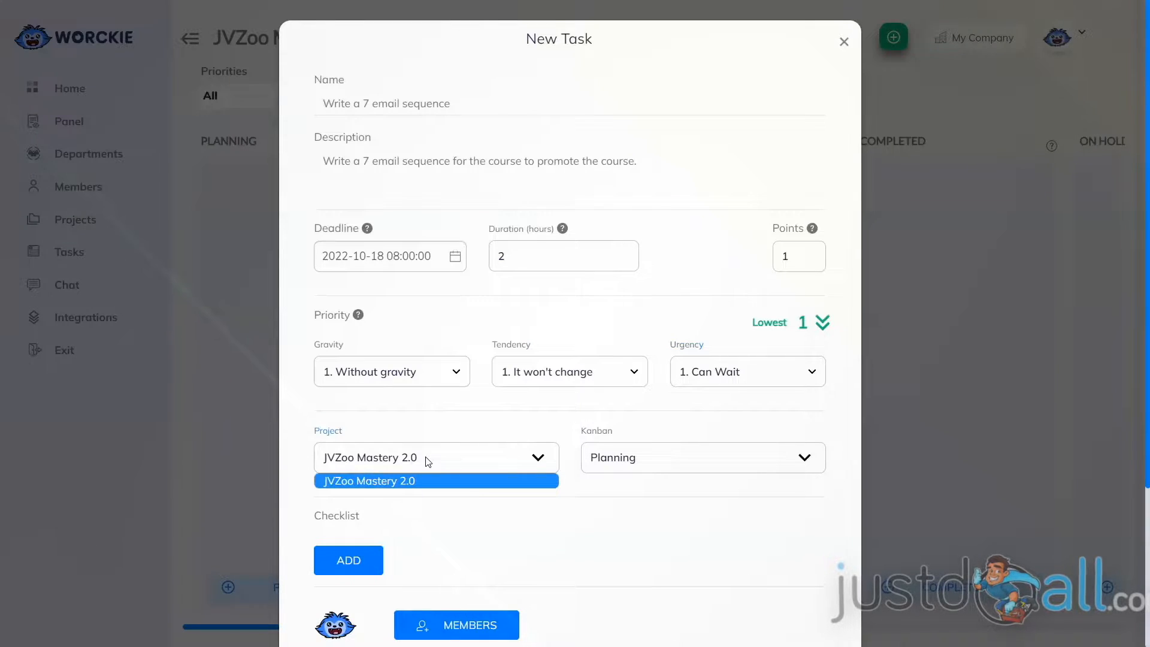
pyautogui.click(428, 460)
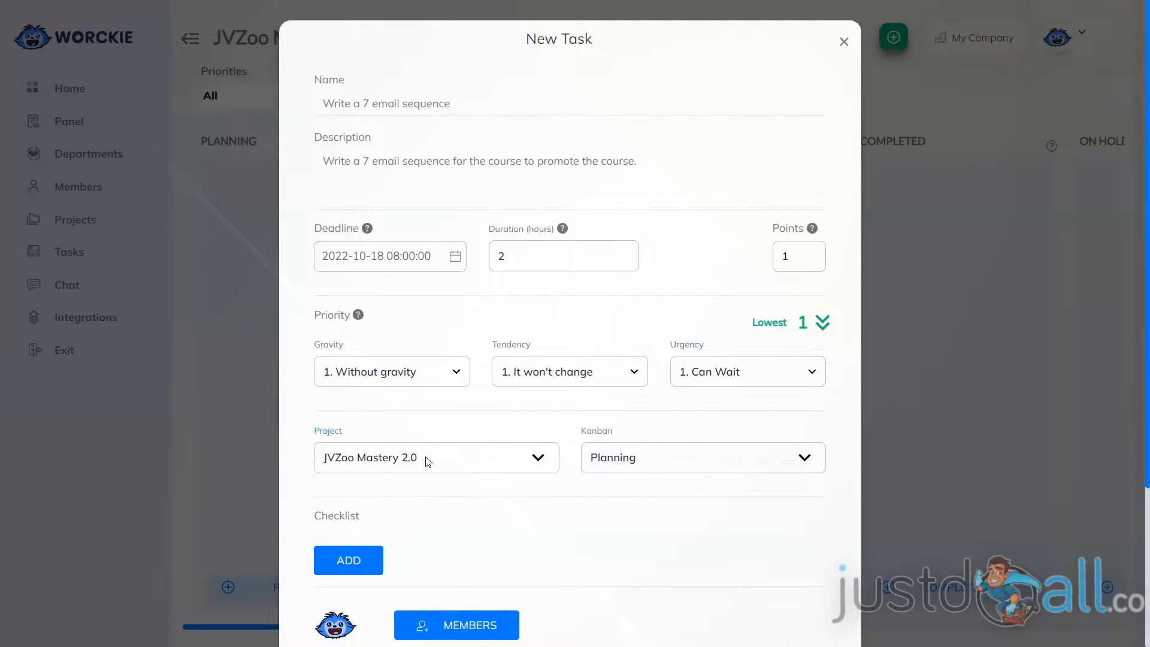
pyautogui.click(638, 458)
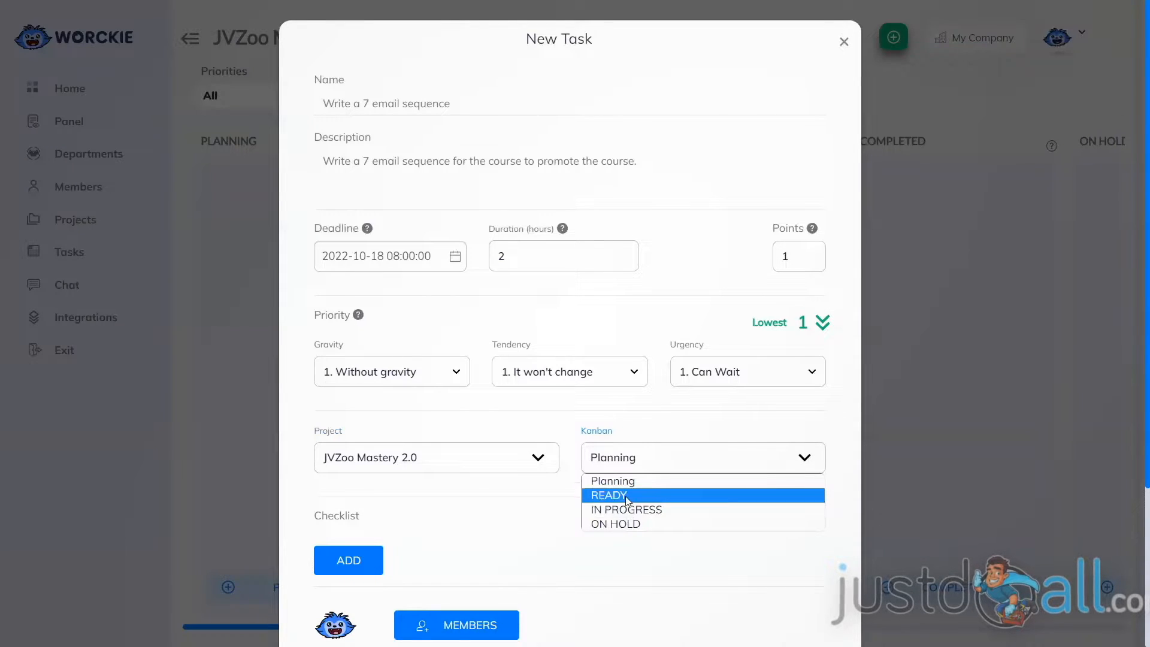
# Add checklist items "Email #1: Welcome them to the list", Email #2 on the course outline and coupon, and Email #3 on course and affiliate army benefits.
pyautogui.scroll(-3, 461, 452)
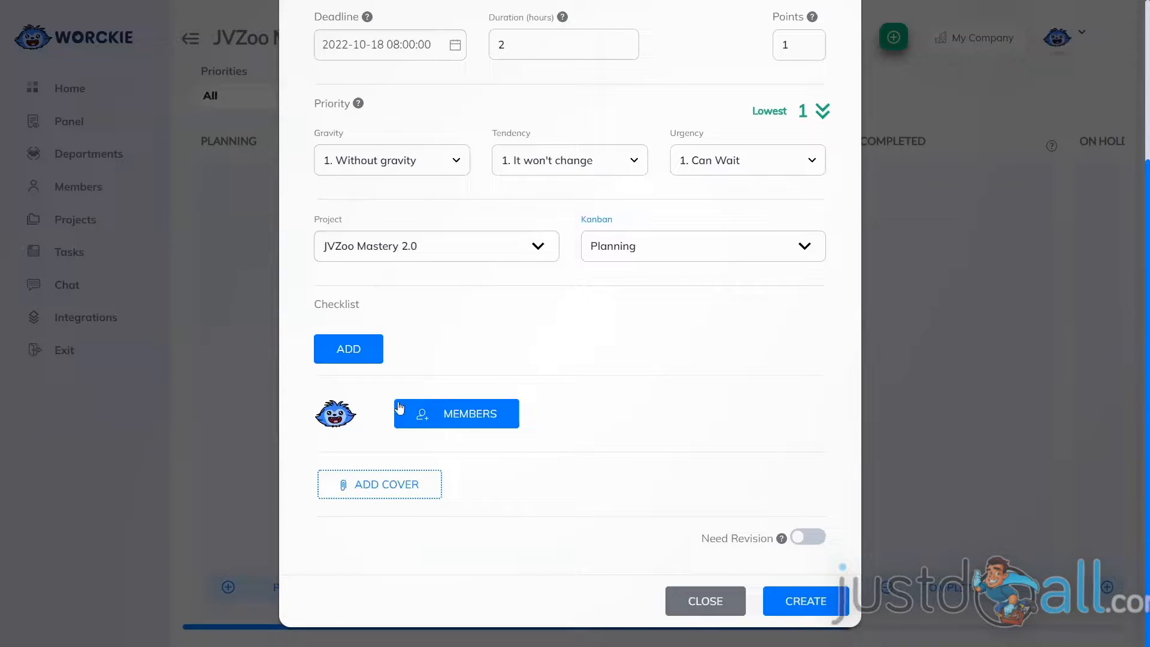
pyautogui.click(348, 352)
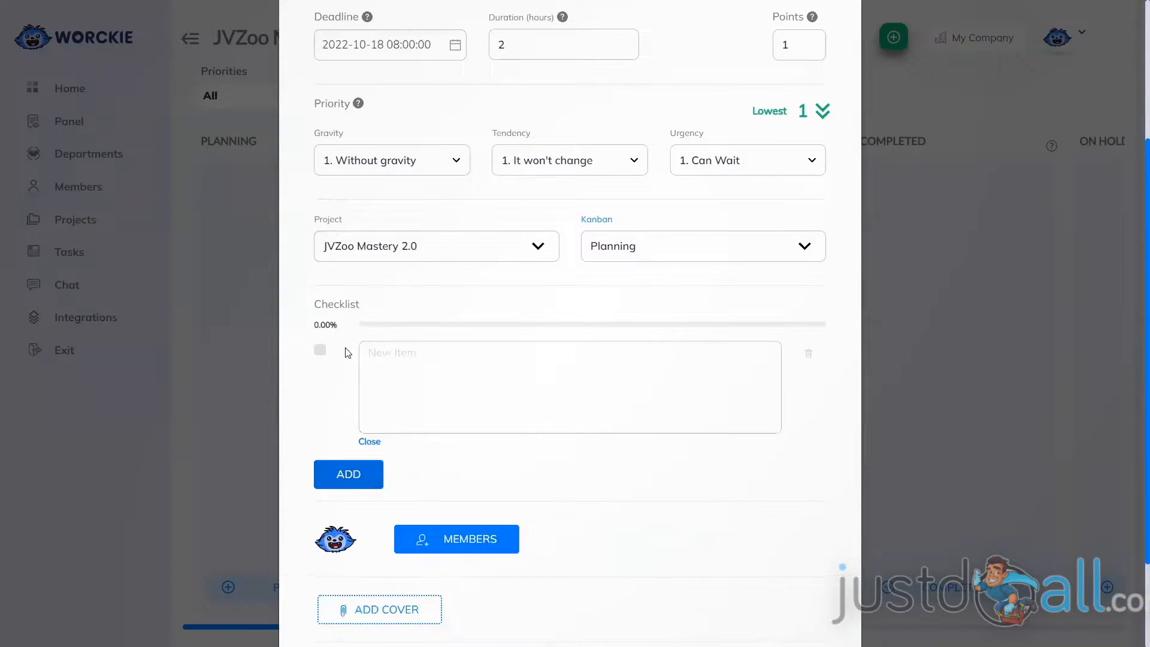
pyautogui.click(405, 353)
pyautogui.write('Email #1: Welcome them to the list Email #2: Cover the outline of the course and offer a coupon for the purchase Email #3: List the benefits of create your own course and having an affiliate army sell for you.')
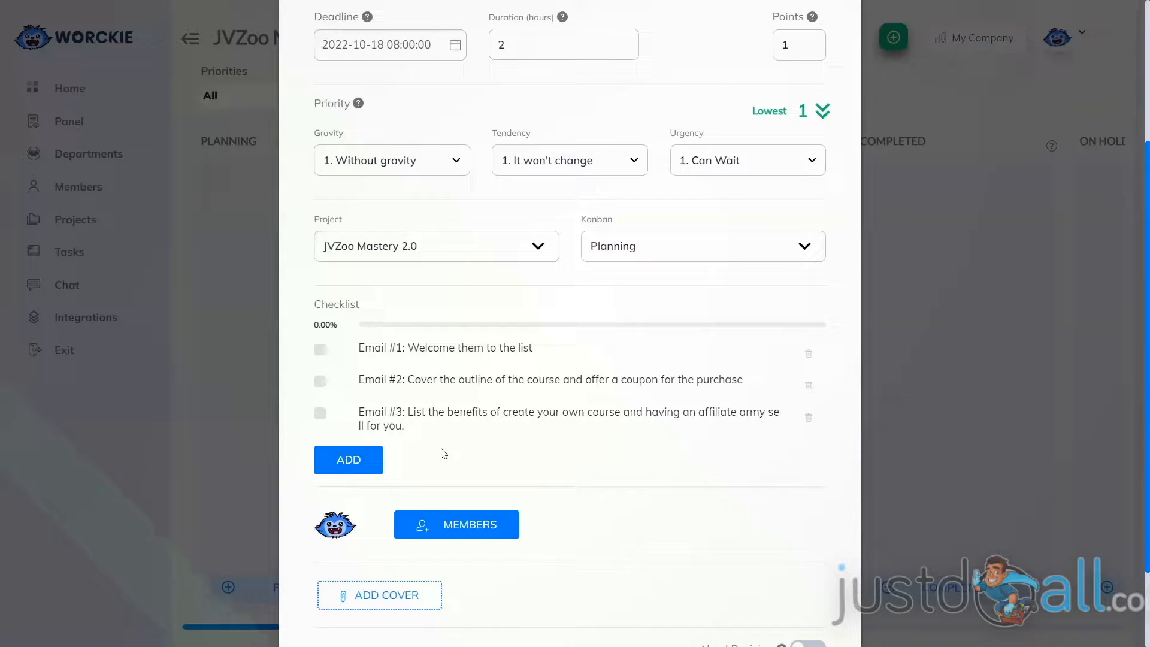
# View which members can be added to the task without adding any.
pyautogui.scroll(-2, 443, 453)
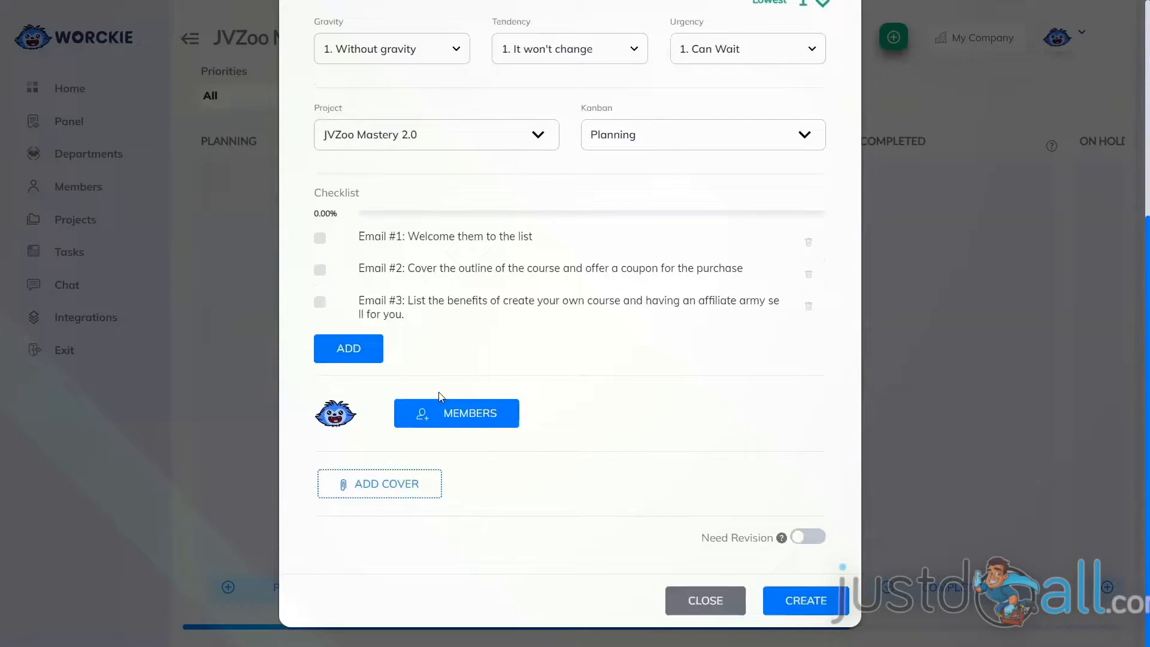
pyautogui.click(460, 418)
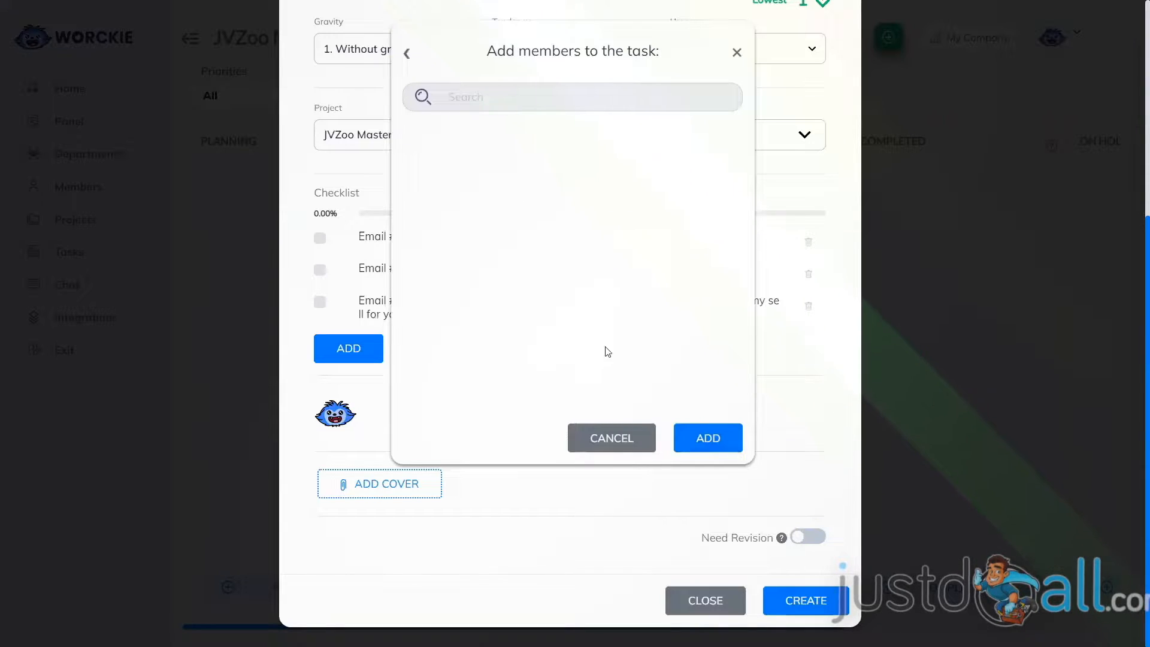
pyautogui.click(617, 441)
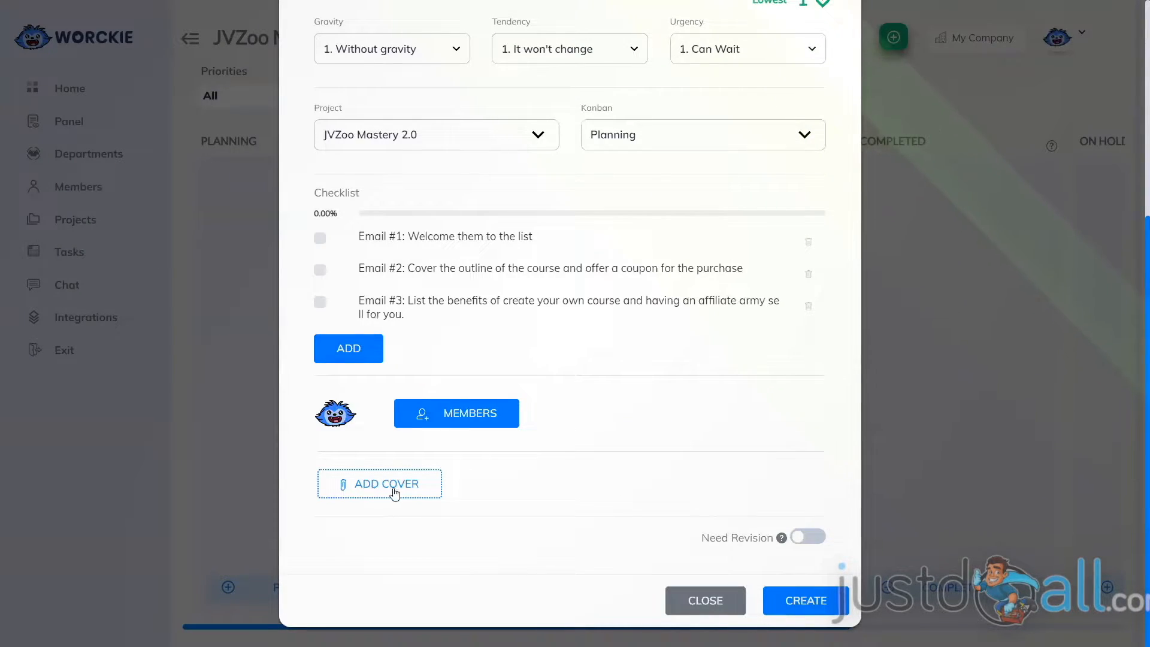
# Attach the rocket image as the task's cover and create the task without requiring revision.
pyautogui.click(374, 488)
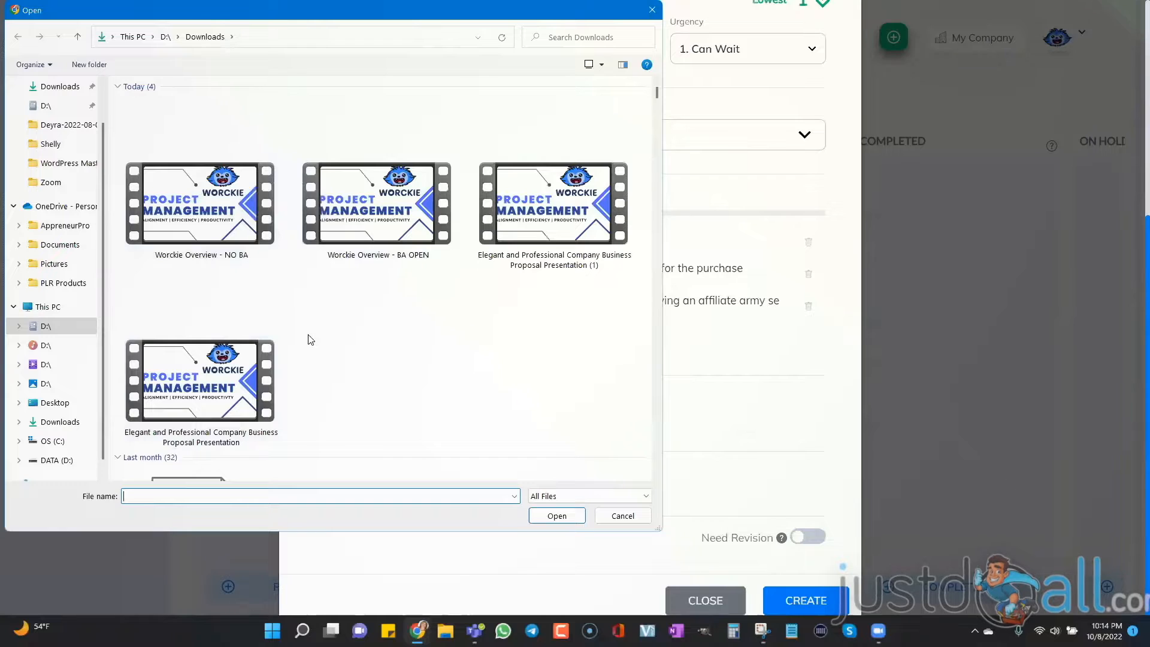
pyautogui.click(622, 516)
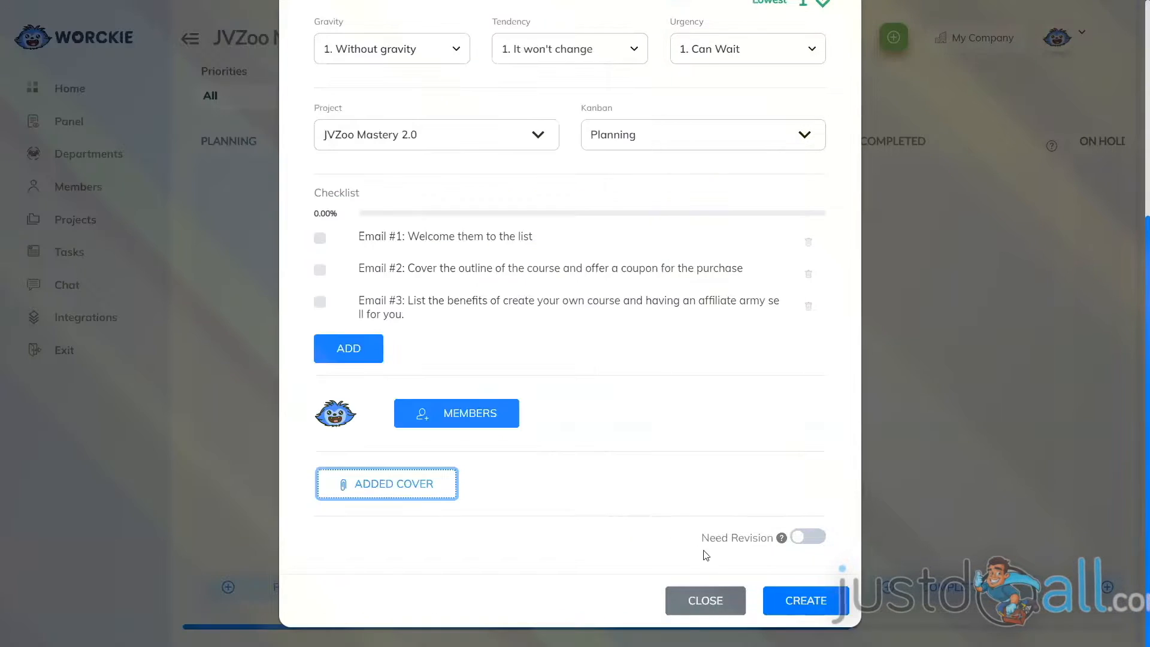
pyautogui.moveTo(780, 537)
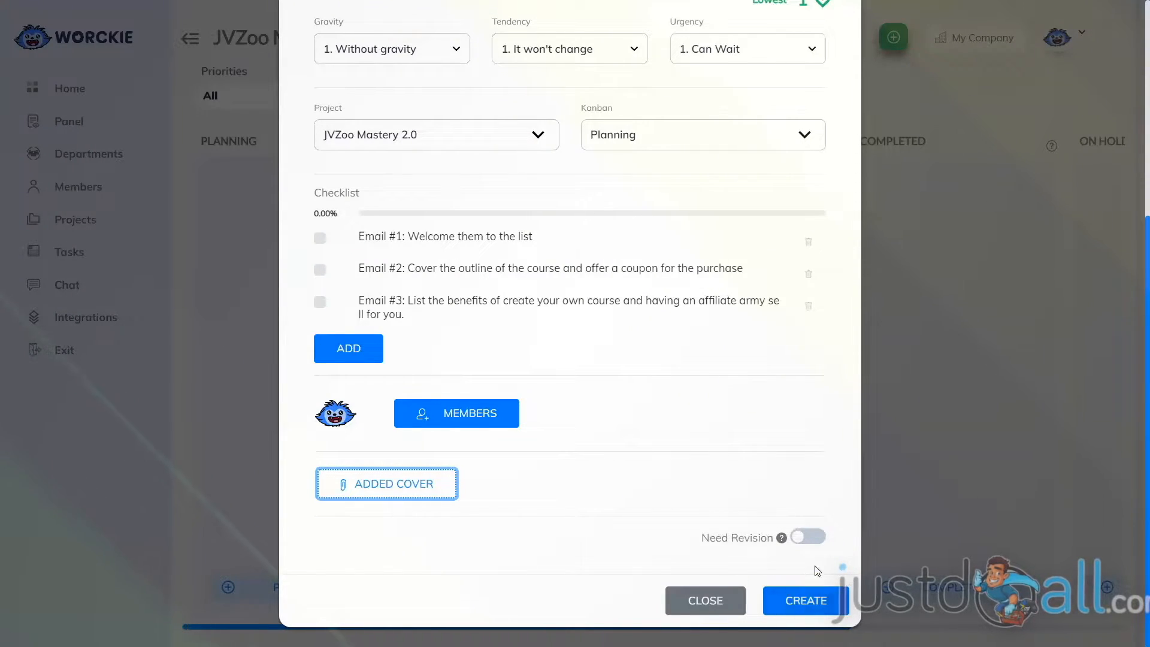
pyautogui.click(802, 597)
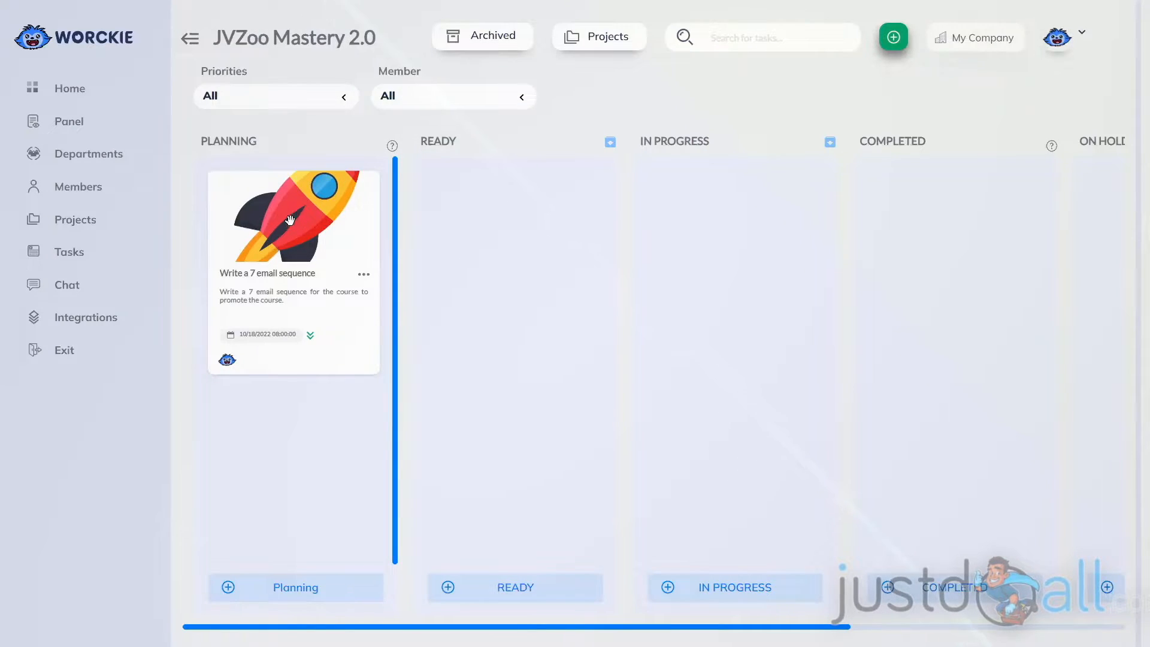
# Move the "Write a 7 email sequence" card through READY and IN PROGRESS to COMPLETED, finishing it with the default end date.
pyautogui.moveTo(290, 222); pyautogui.dragTo(500, 222)
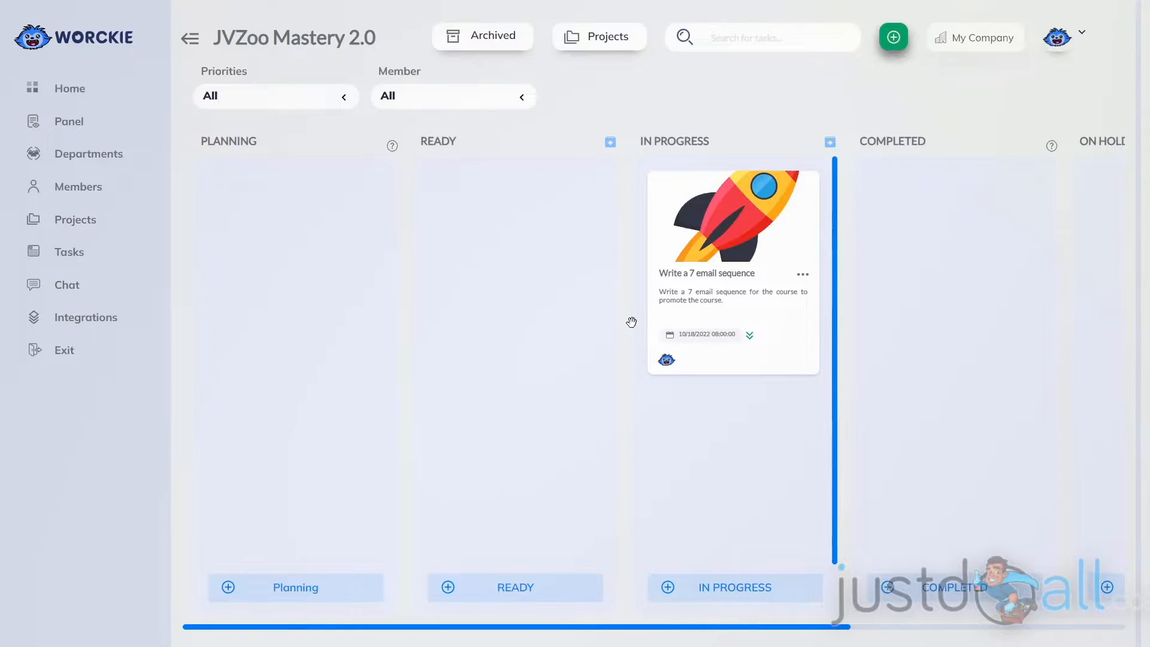
pyautogui.moveTo(701, 232); pyautogui.dragTo(907, 235)
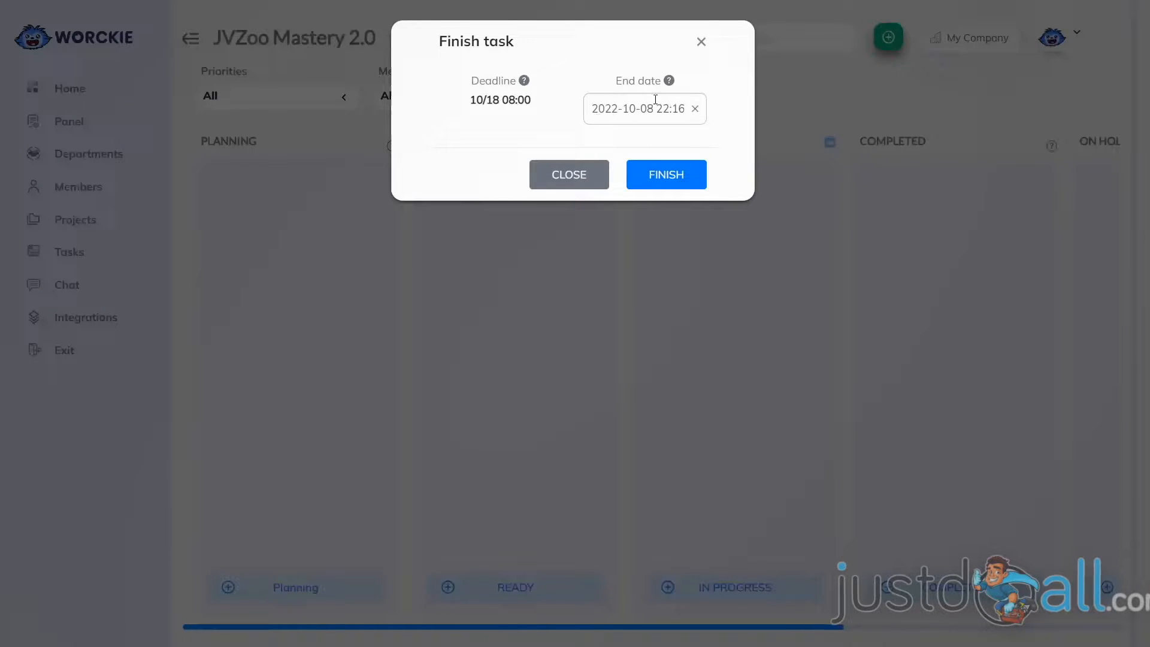
pyautogui.click(654, 174)
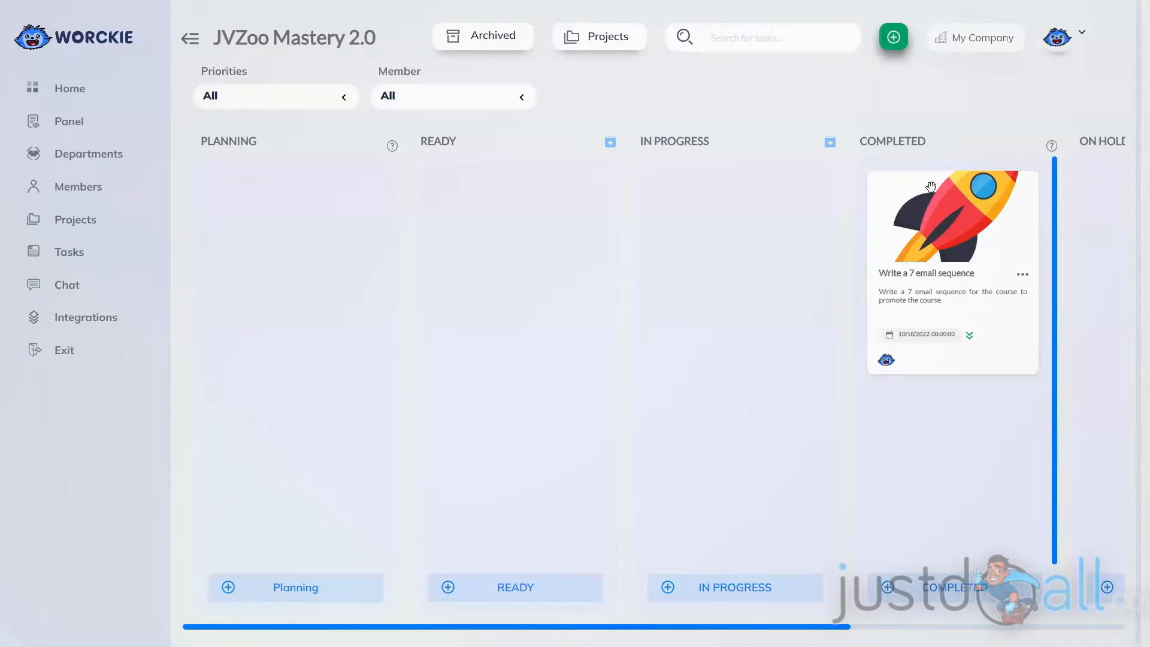
# View the actions available for the completed task card.
pyautogui.click(1021, 278)
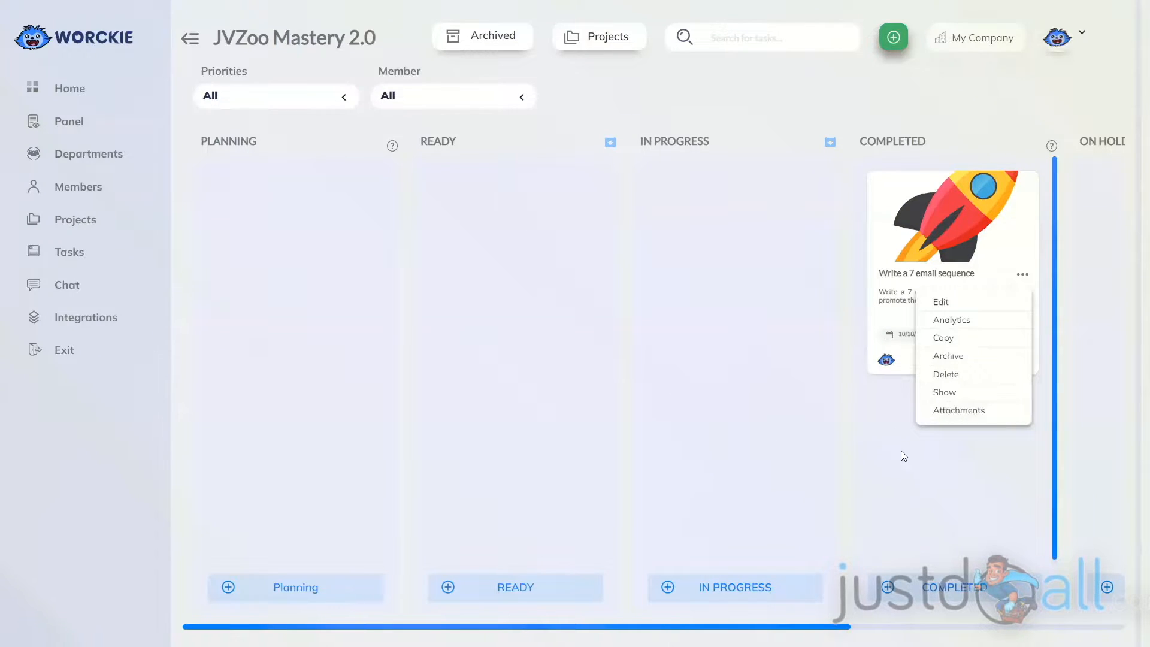
pyautogui.click(875, 429)
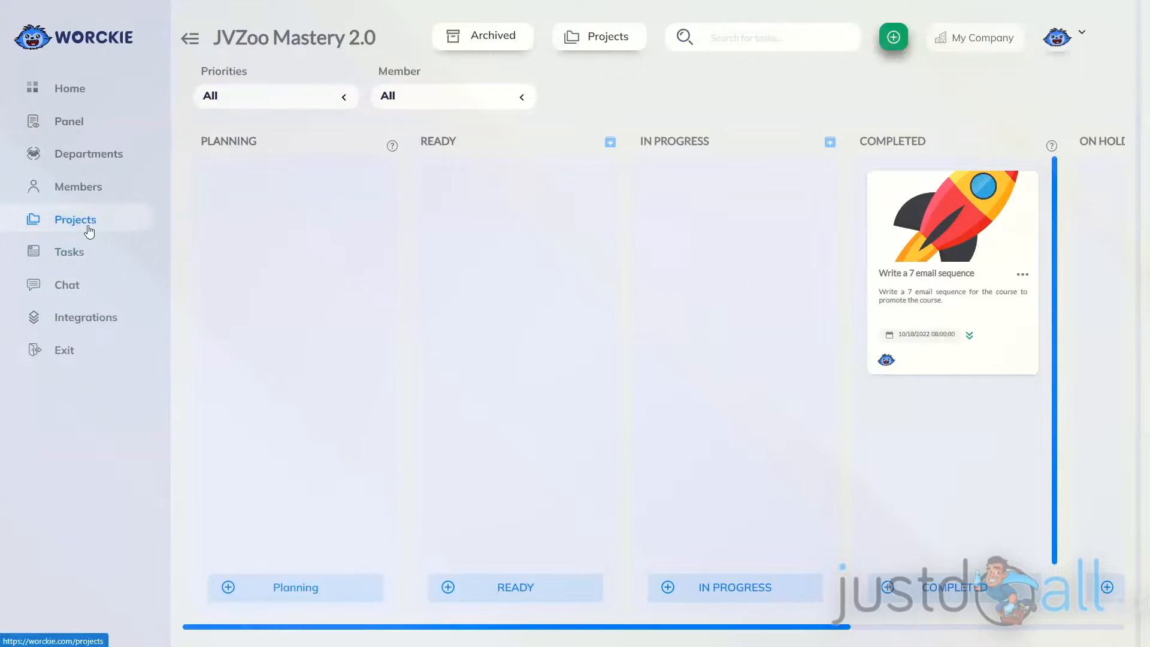
# Open the Tasks page, view the archived tasks, and return to the task list.
pyautogui.click(70, 252)
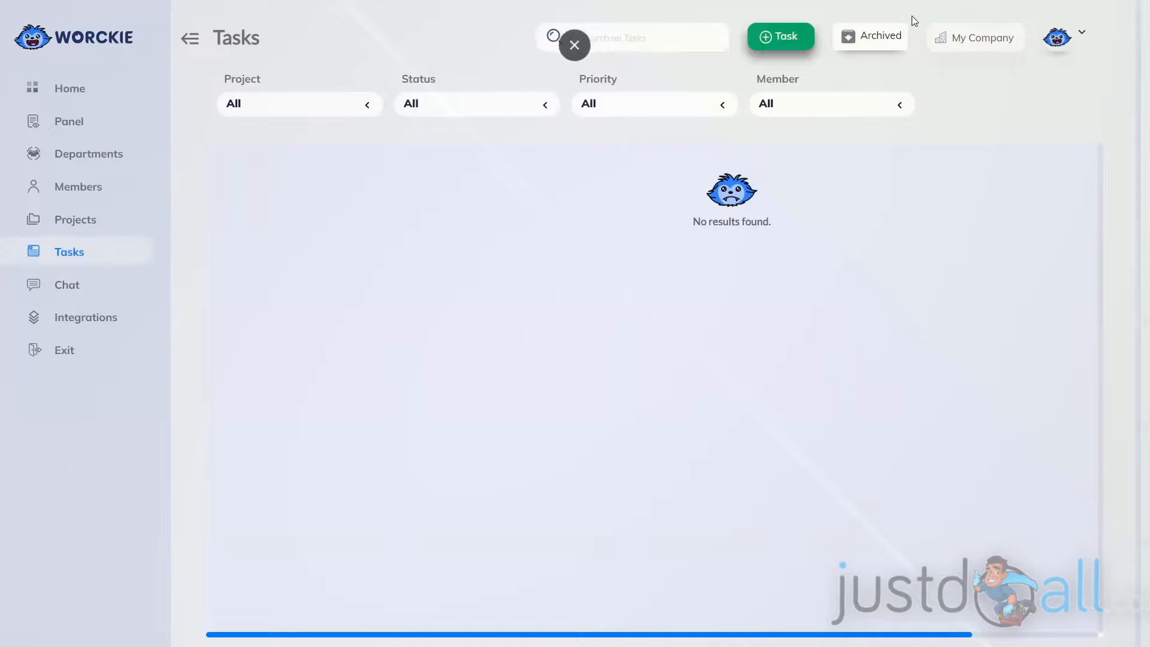
pyautogui.click(873, 46)
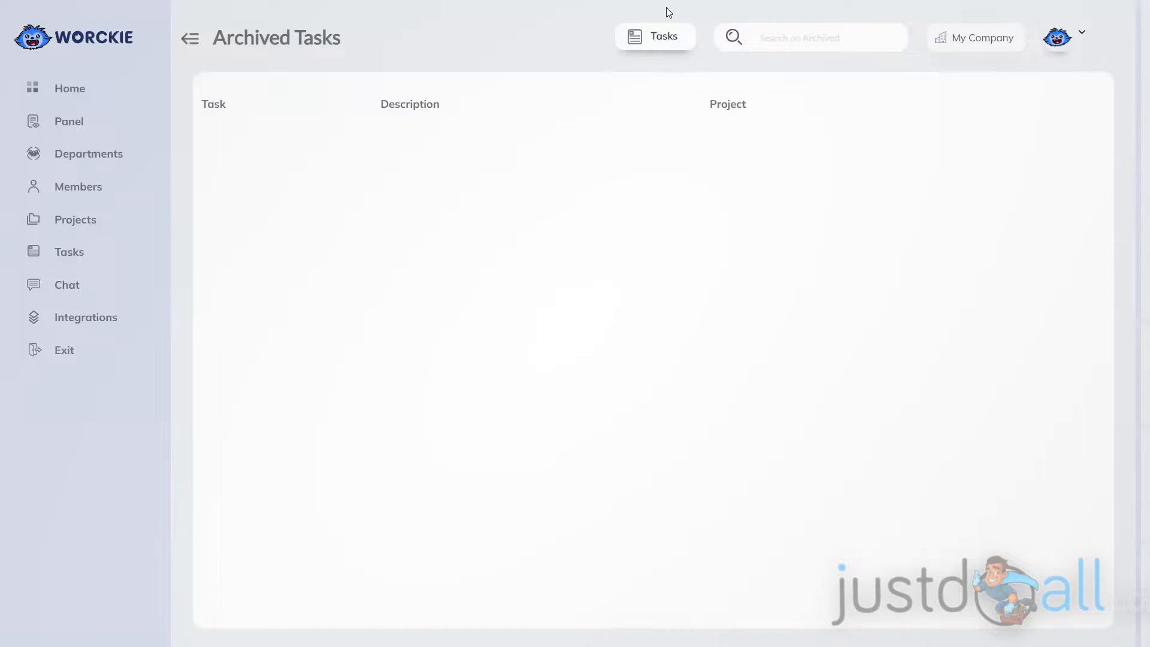
pyautogui.click(646, 40)
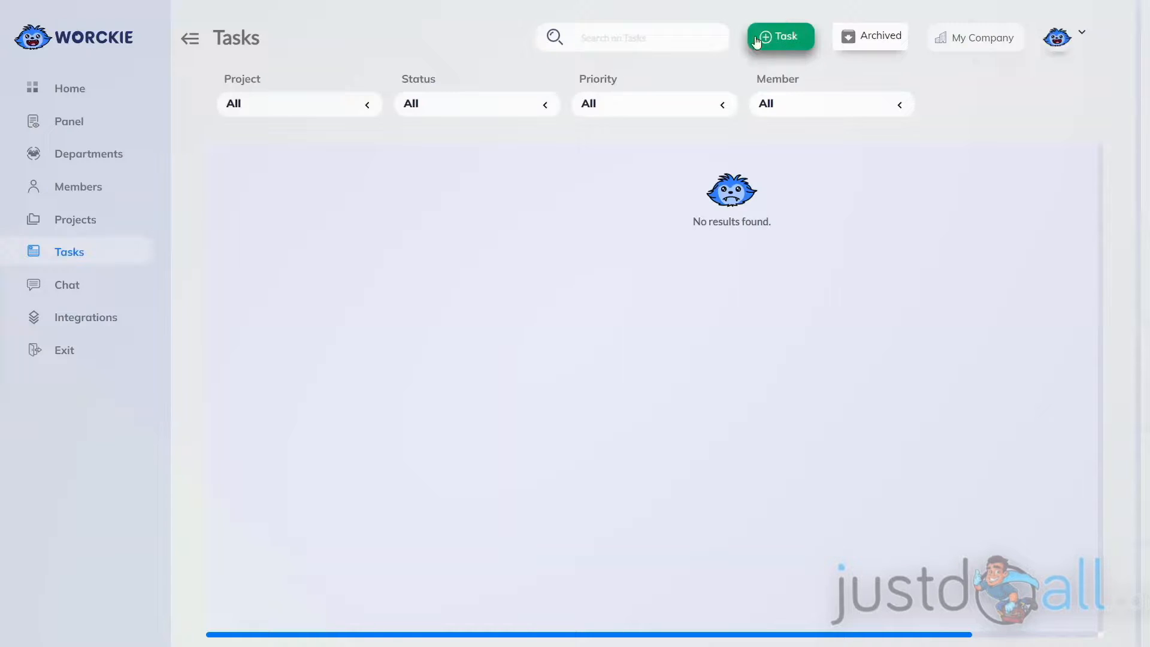
# Create a task named "Create sales page" in the JVZoo Mastery 2.0 project, with the description "Create the sales page for the JVZoo Masstery 2.0 course" and deadline 10/12/2022.
pyautogui.click(777, 38)
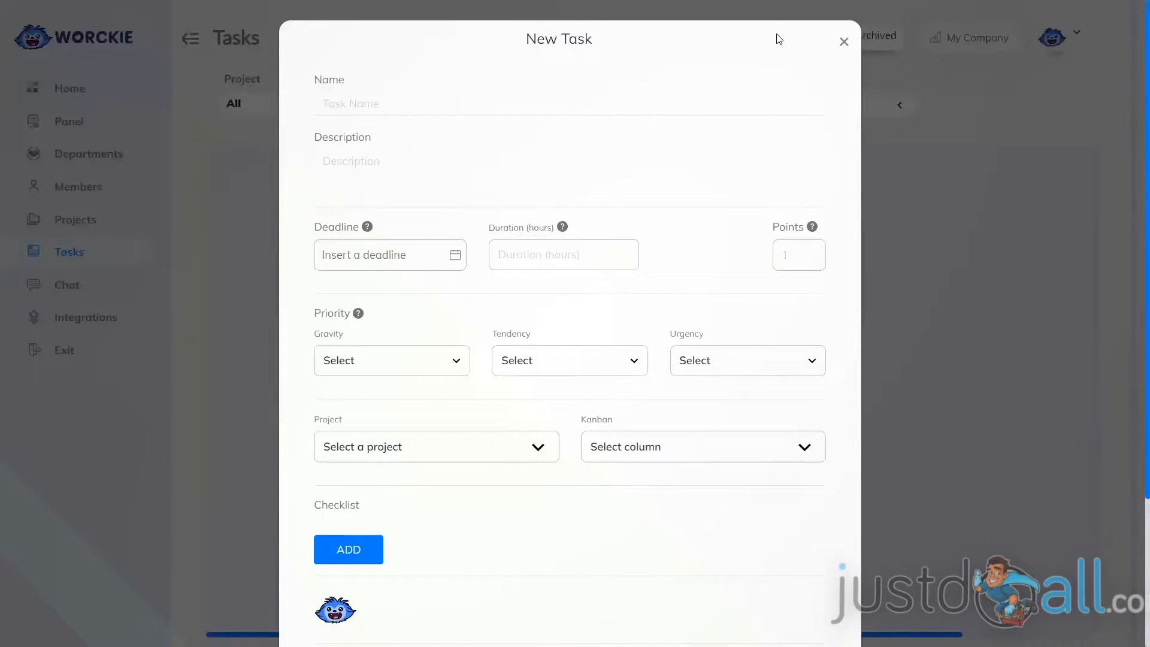
pyautogui.click(378, 102)
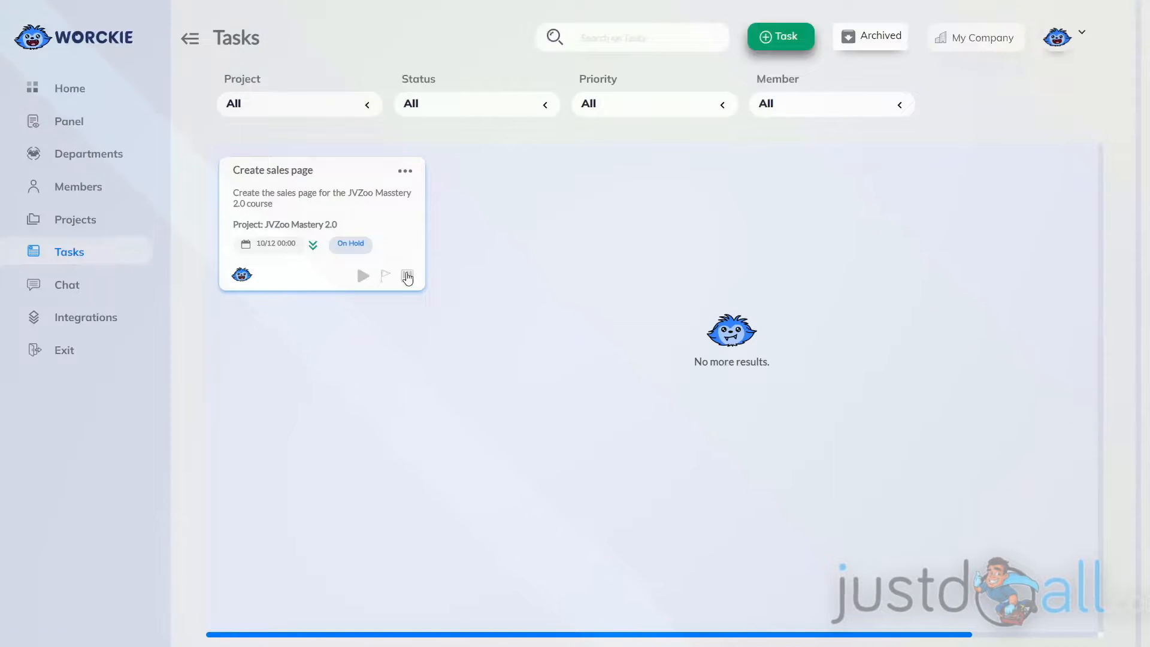
# Check the actions available for the "Create sales page" task, and start and pause work on it.
pyautogui.click(404, 174)
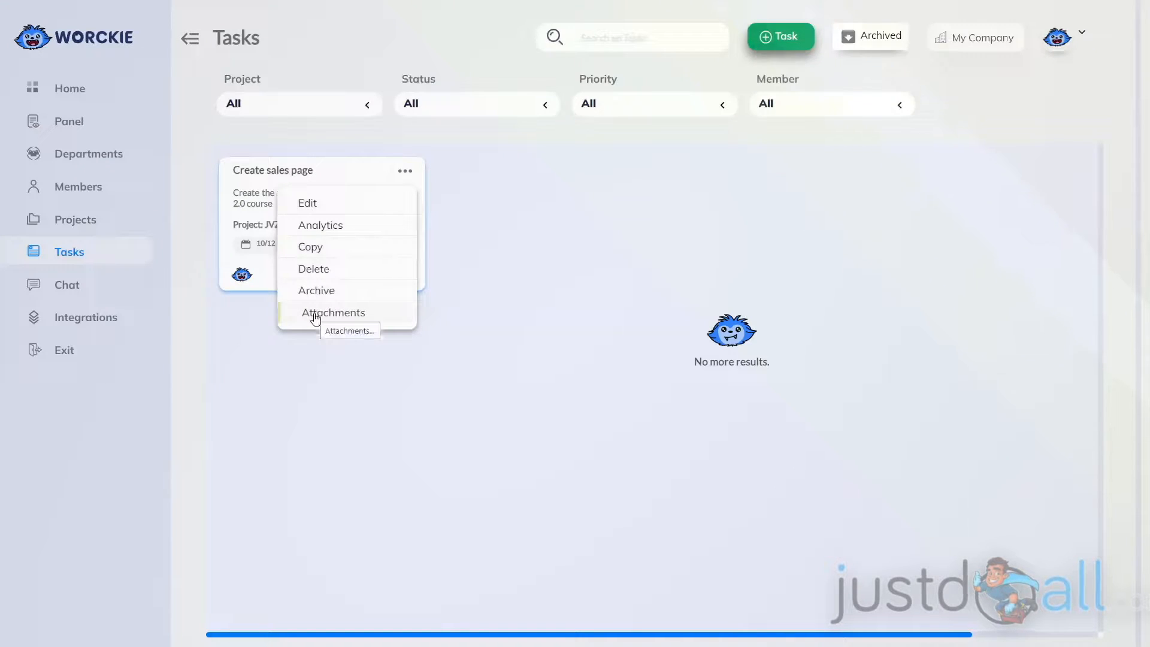
pyautogui.click(435, 292)
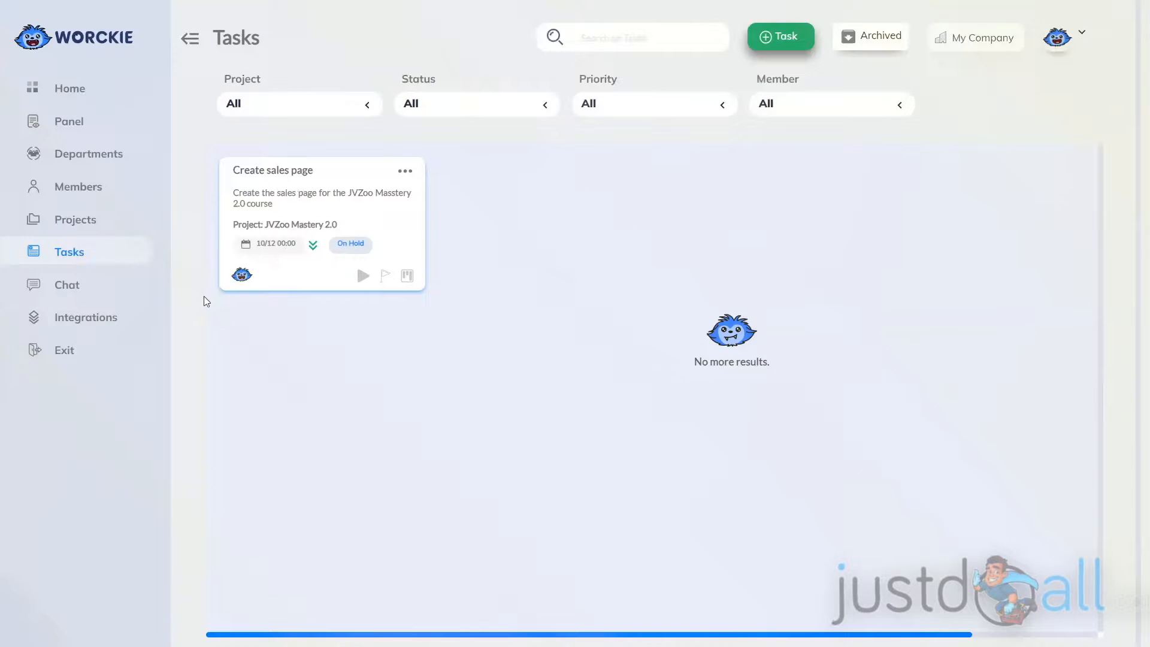
pyautogui.click(363, 279)
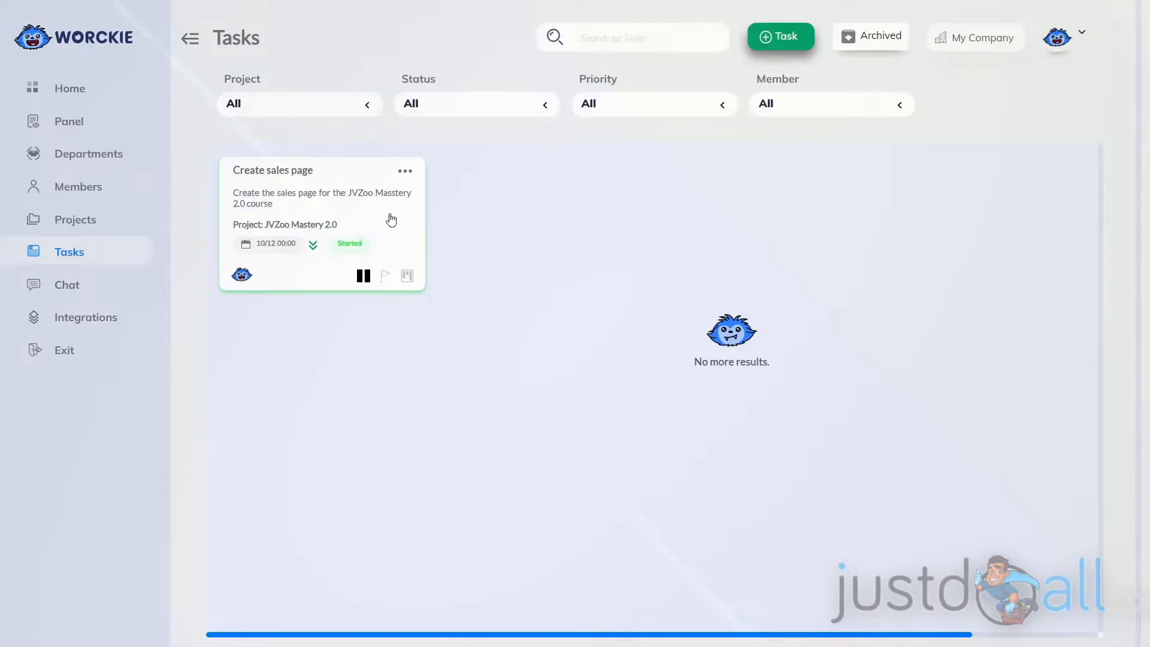
pyautogui.click(363, 276)
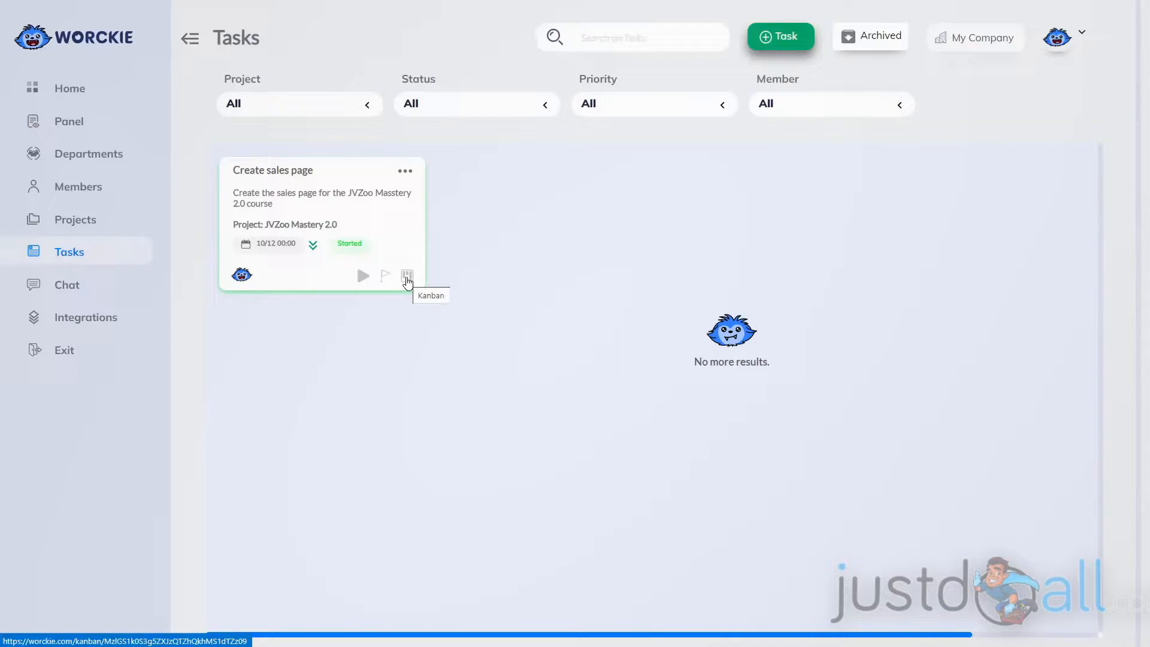
# Open the task's Kanban board and move the "Create sales page" card through PLANNING to ON HOLD.
pyautogui.click(406, 278)
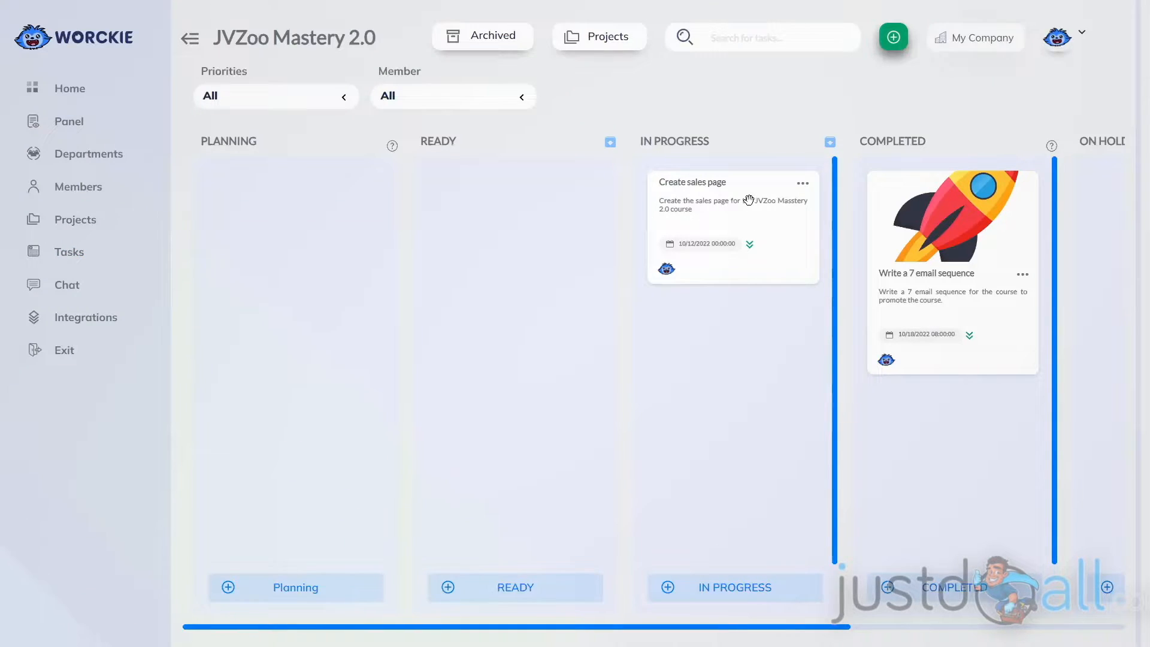
pyautogui.moveTo(721, 203); pyautogui.dragTo(263, 207)
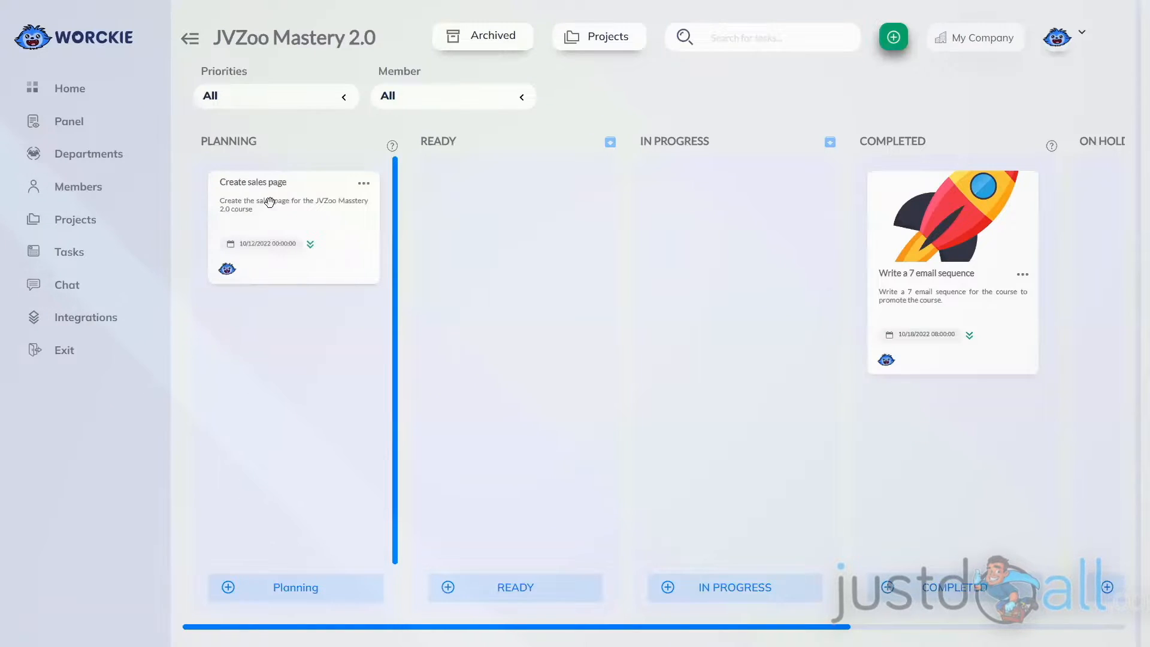
pyautogui.moveTo(269, 202); pyautogui.dragTo(900, 204)
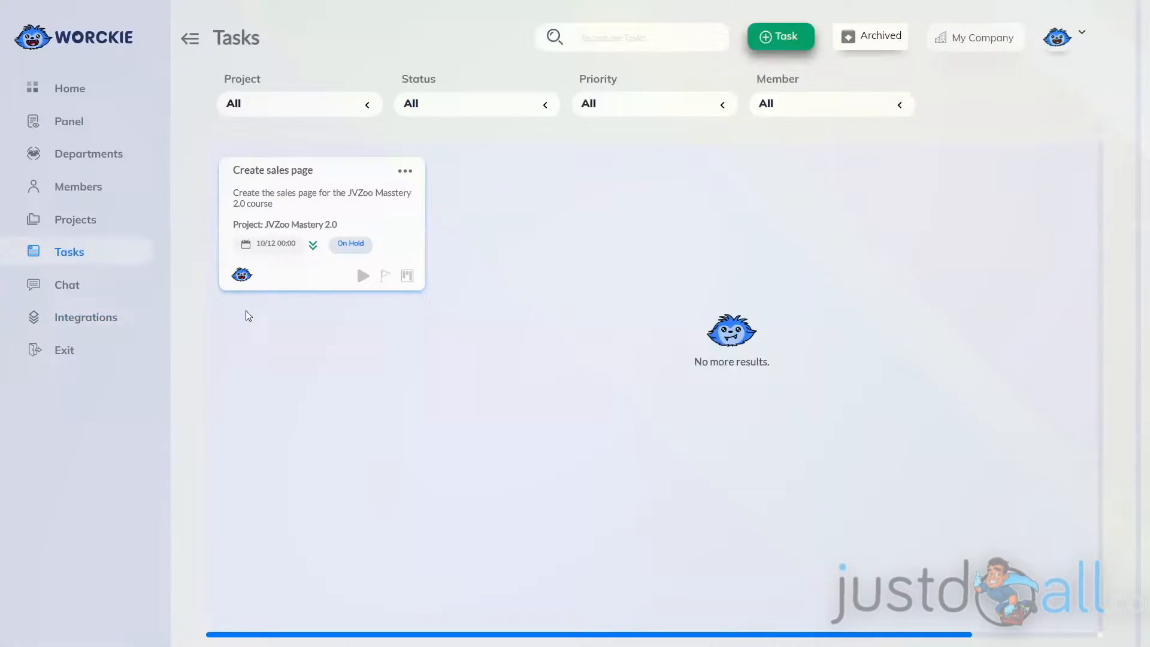
# Archive the "Create sales page" task from the task list and confirm.
pyautogui.click(406, 173)
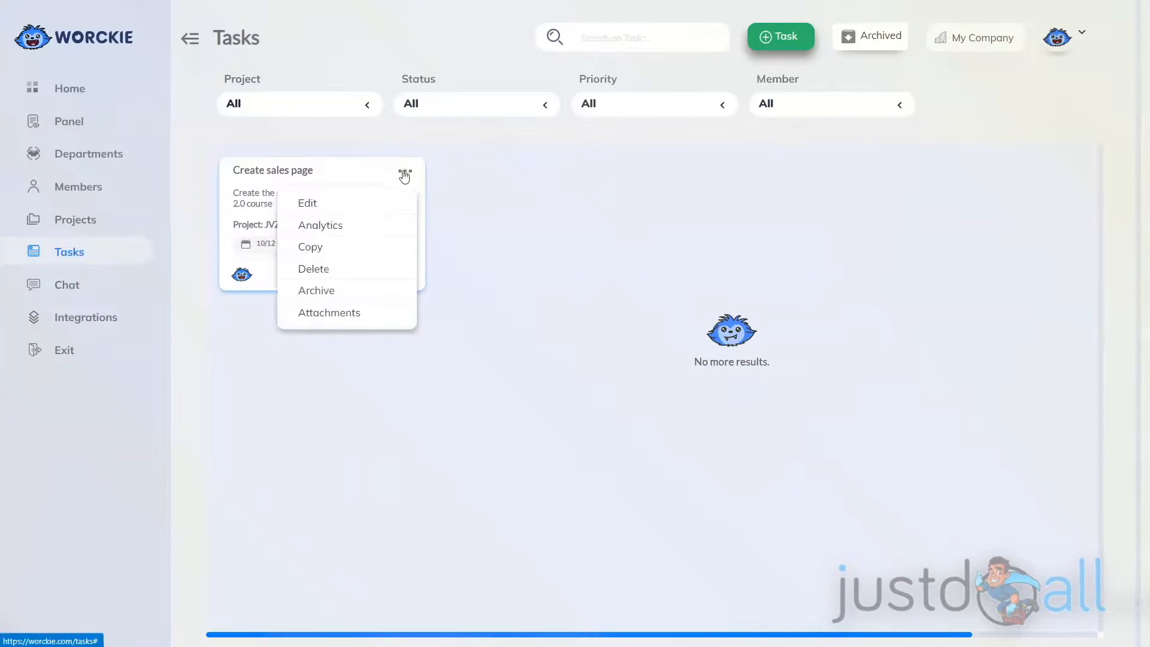
pyautogui.click(318, 291)
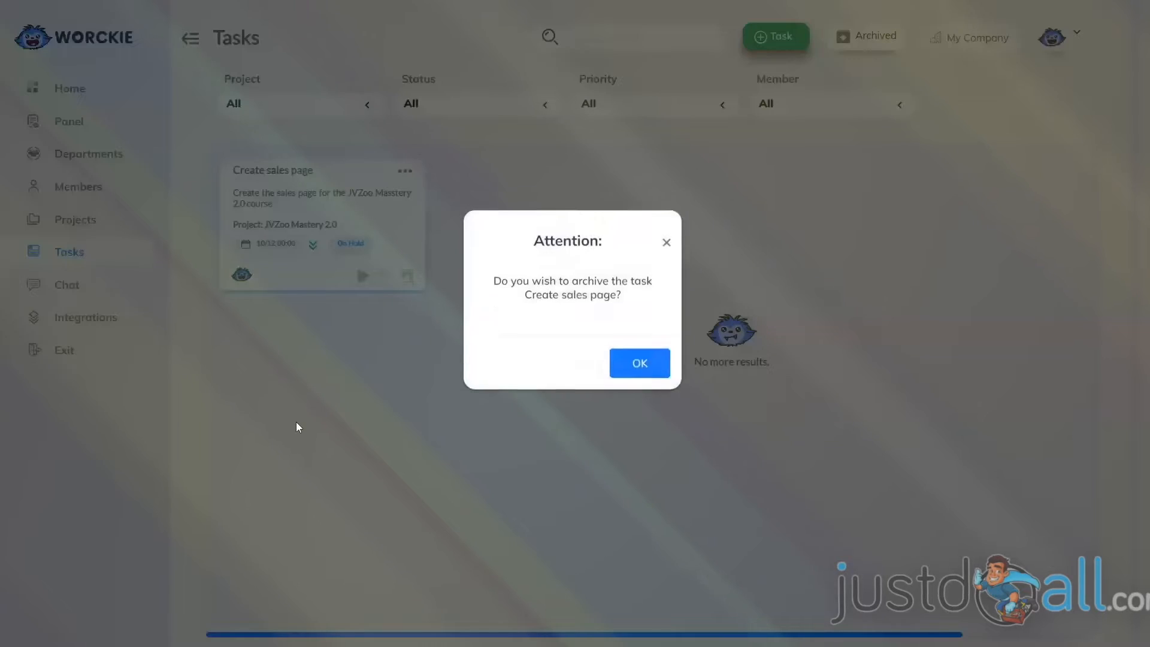
pyautogui.click(643, 389)
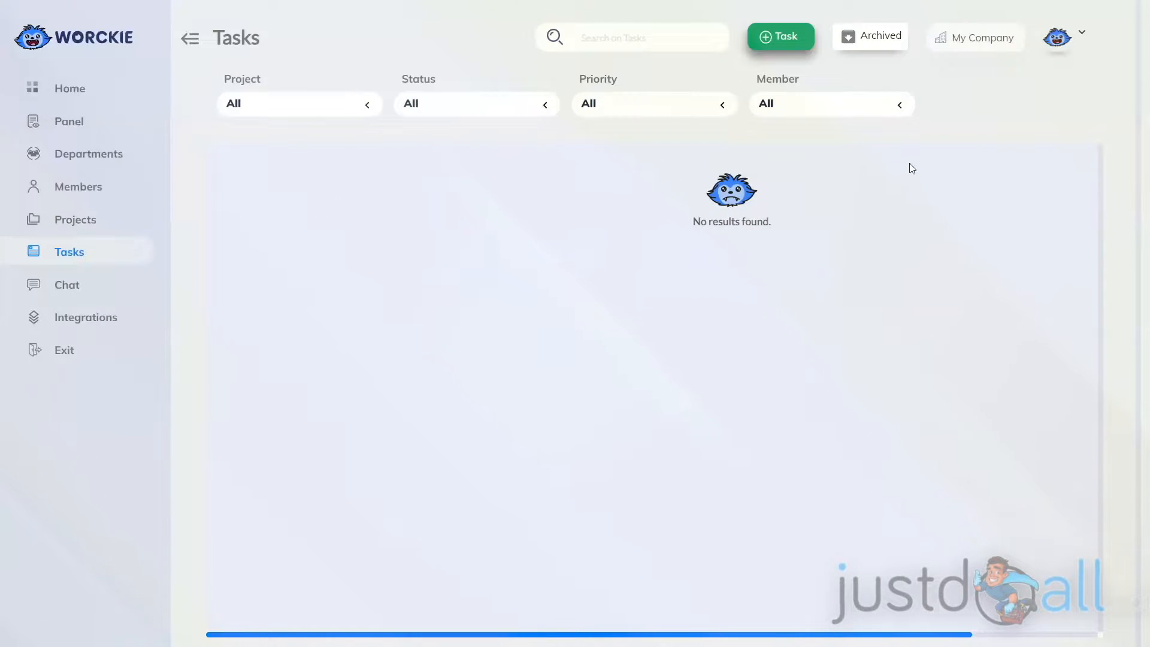
# View the archived "Create sales page" task, unarchive it, and return to the task list.
pyautogui.click(866, 35)
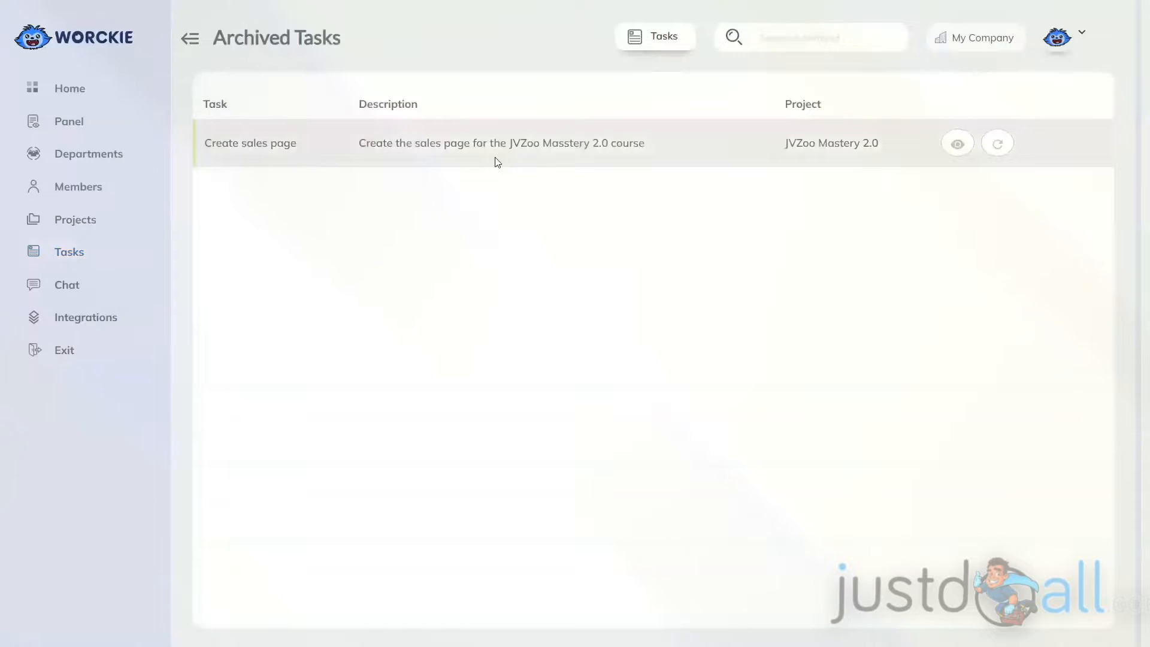
pyautogui.click(958, 144)
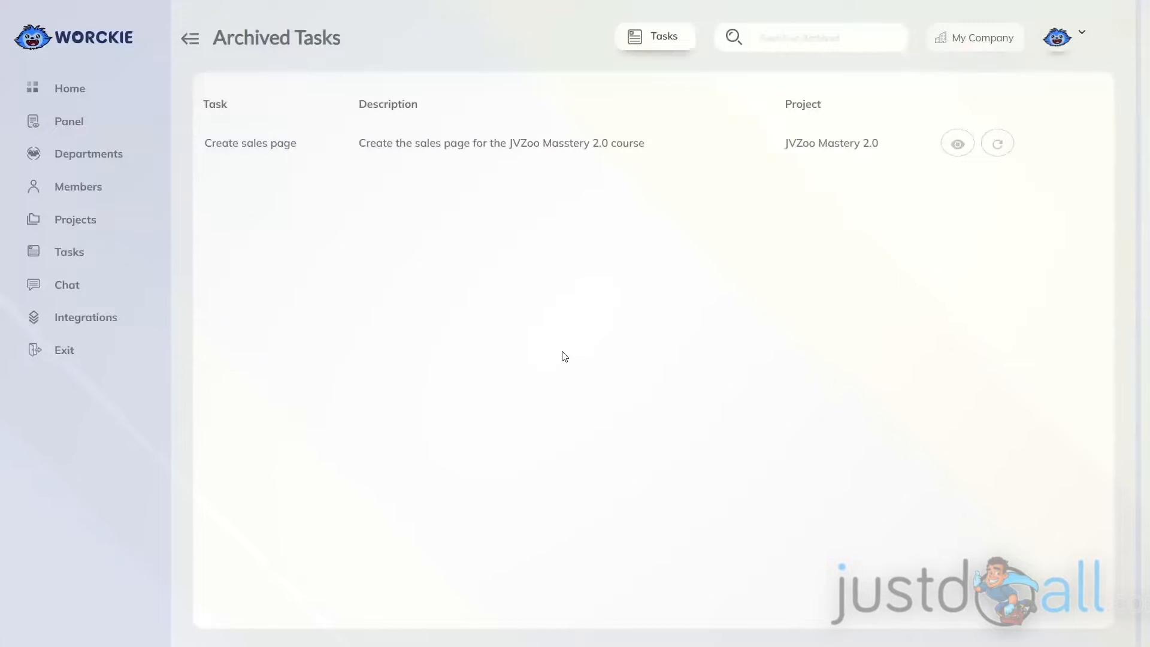
pyautogui.click(997, 146)
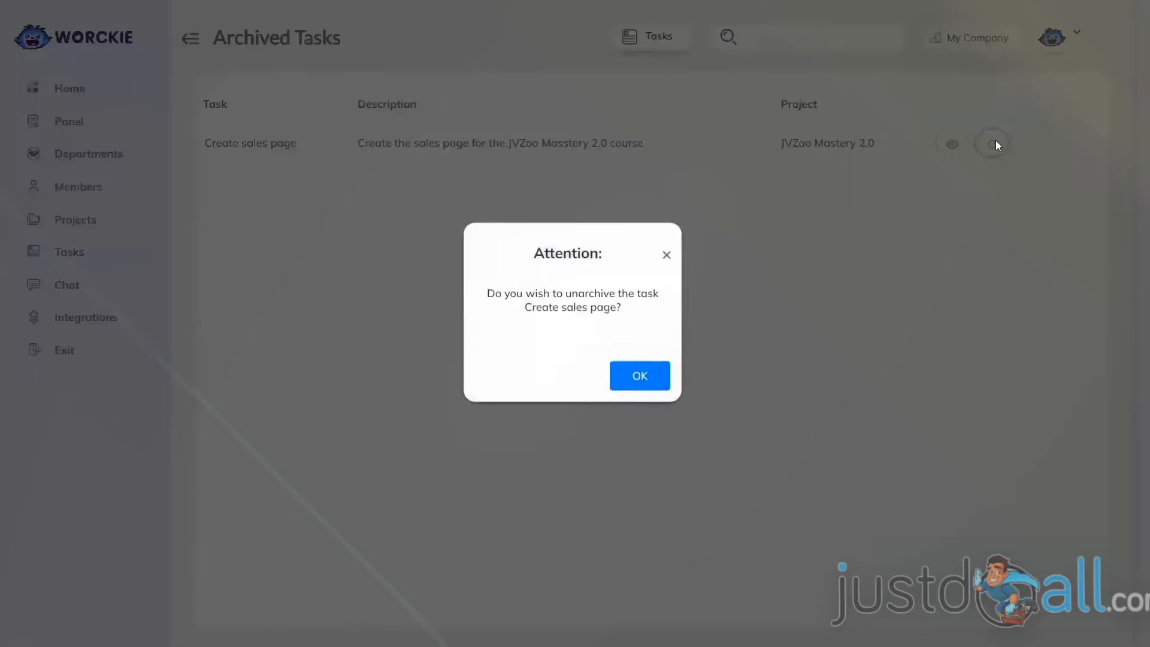
pyautogui.click(638, 389)
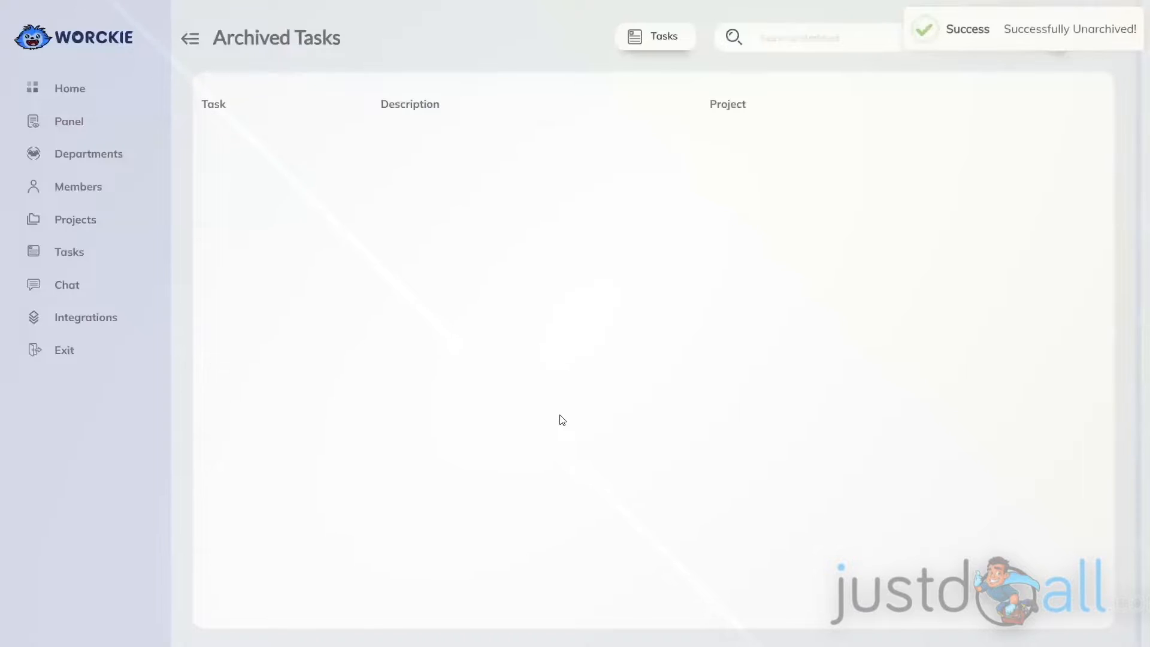
pyautogui.click(659, 37)
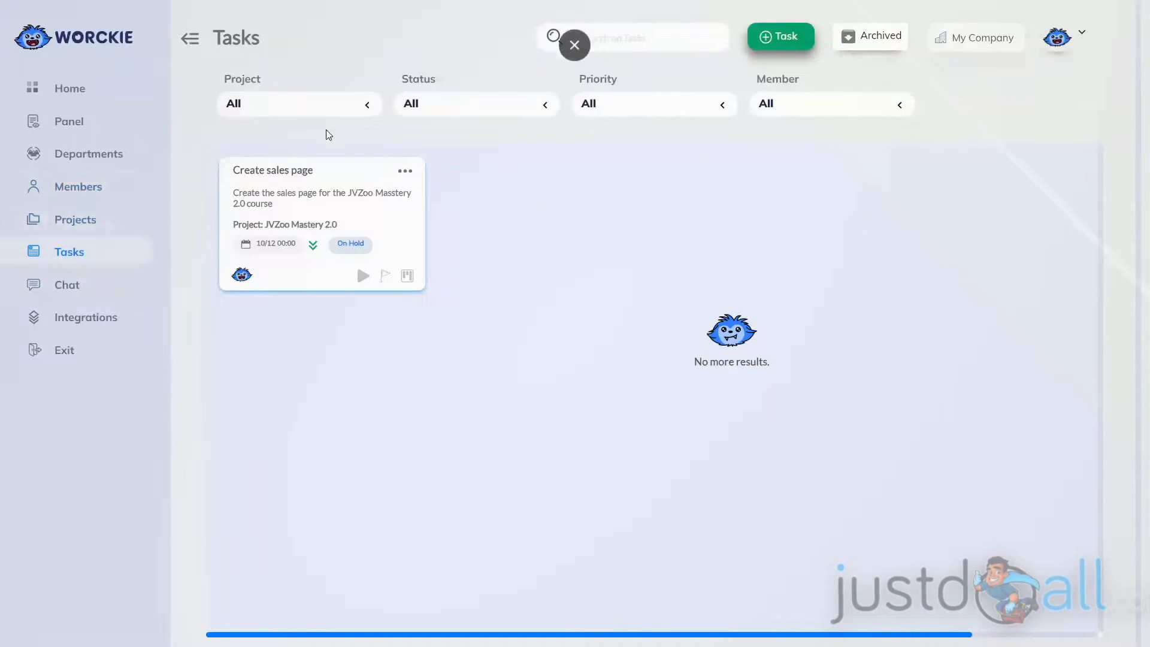
# View the analytics of the "Create sales page" task.
pyautogui.click(403, 171)
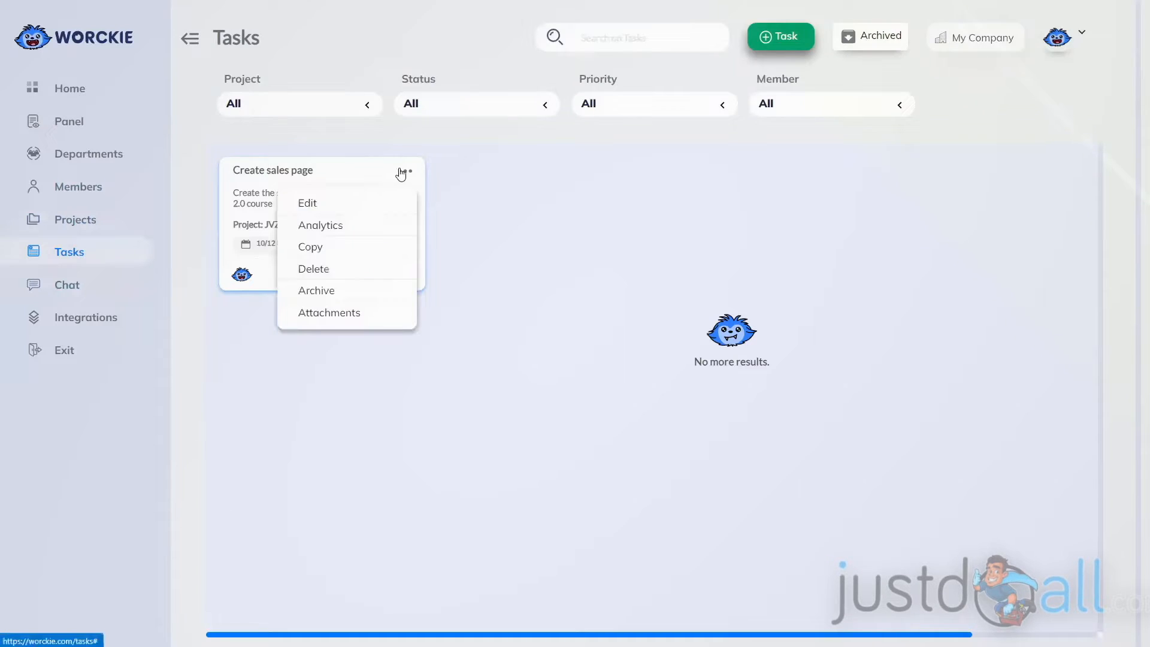
pyautogui.click(335, 225)
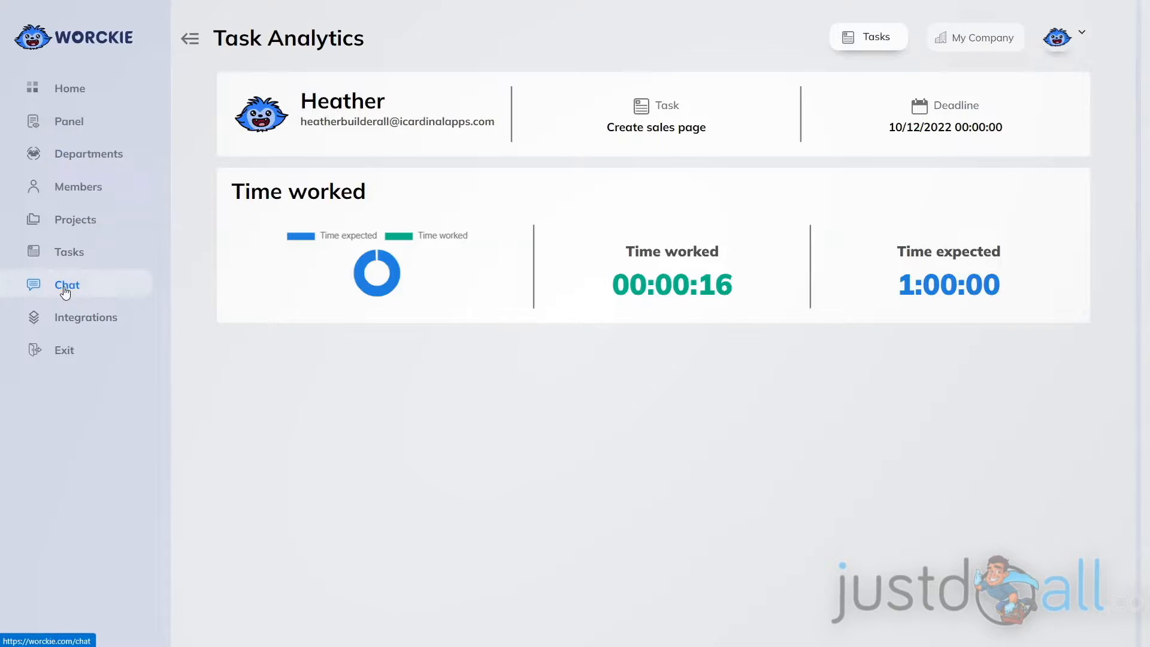
# View the JVZoo Mastery 2.0 project's Kanban board from the Projects page and return to the task list.
pyautogui.click(79, 219)
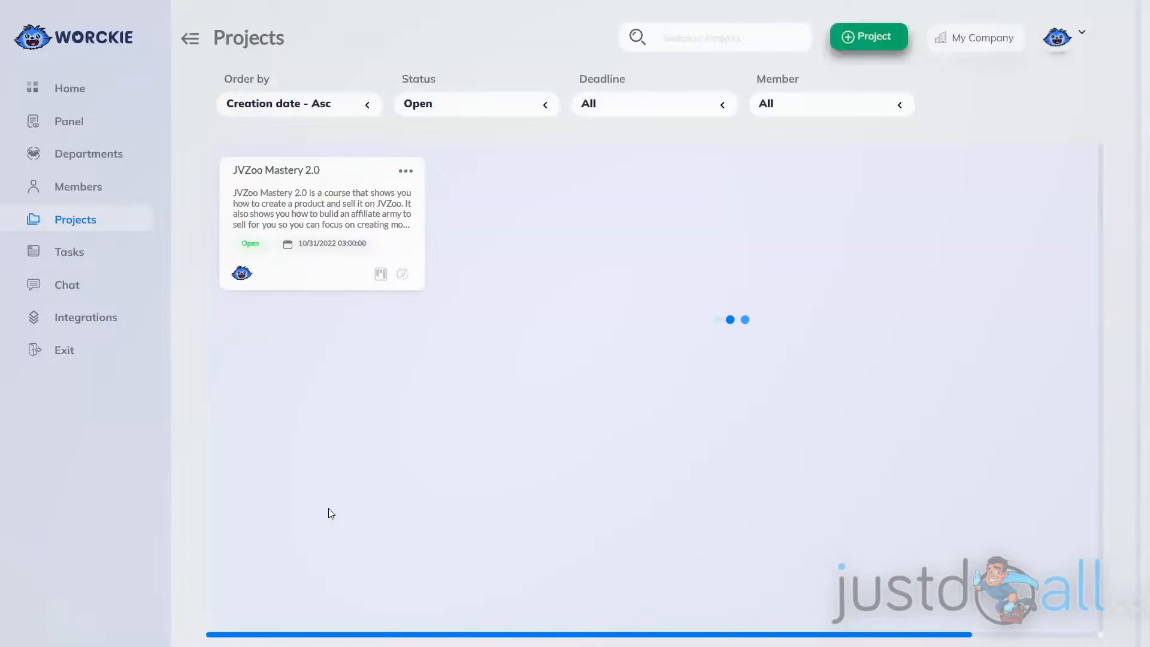
pyautogui.click(381, 279)
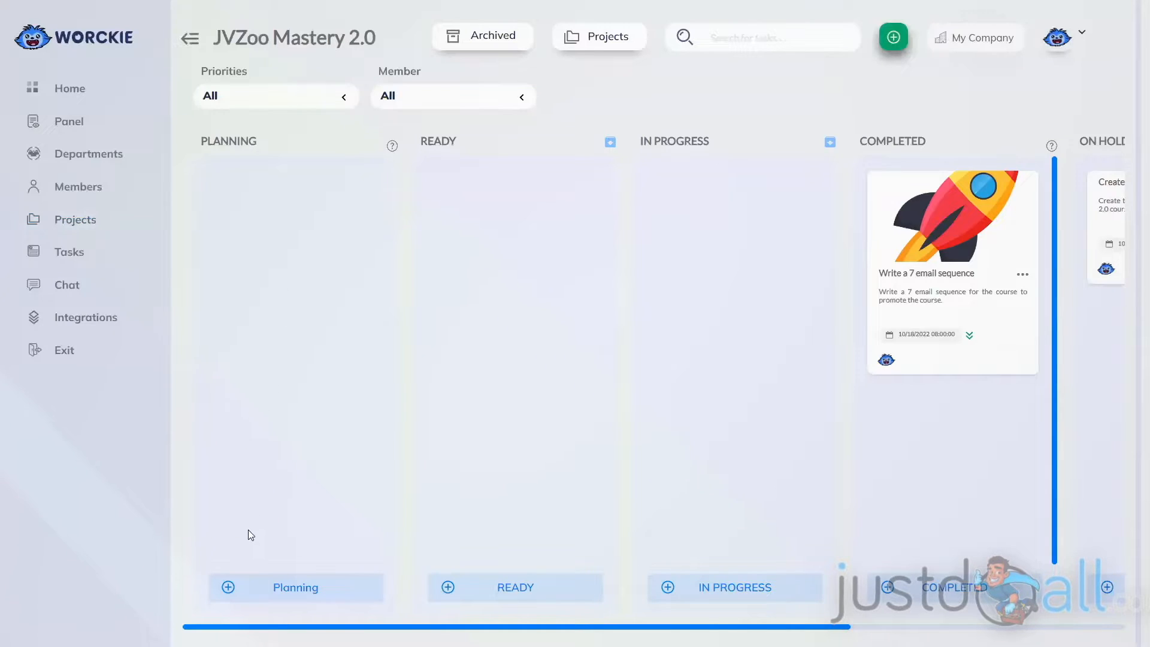
pyautogui.click(68, 254)
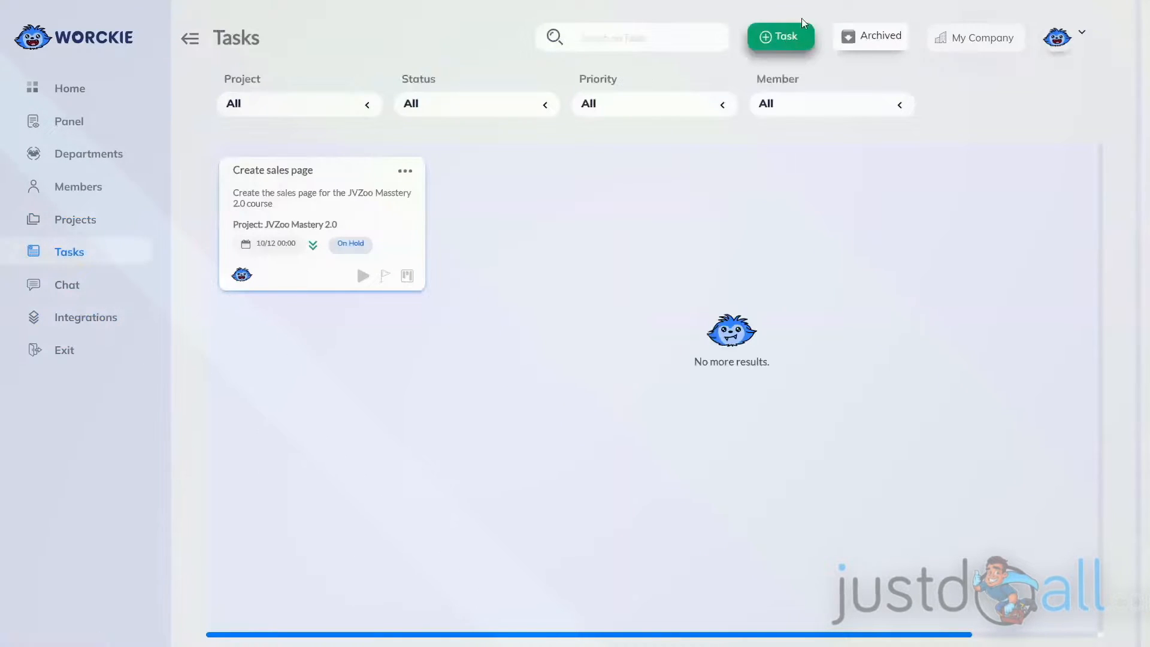
# Open the analytics for My Company from the Companies page and review its tasks, projects and departments figures.
pyautogui.click(794, 46)
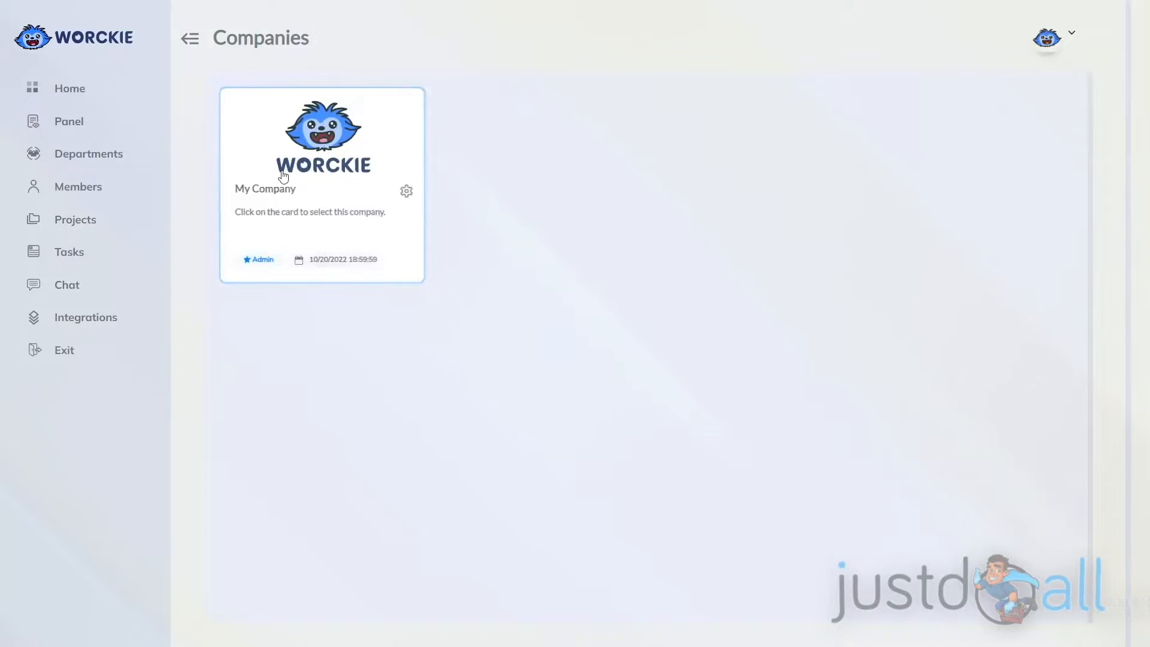
pyautogui.click(407, 193)
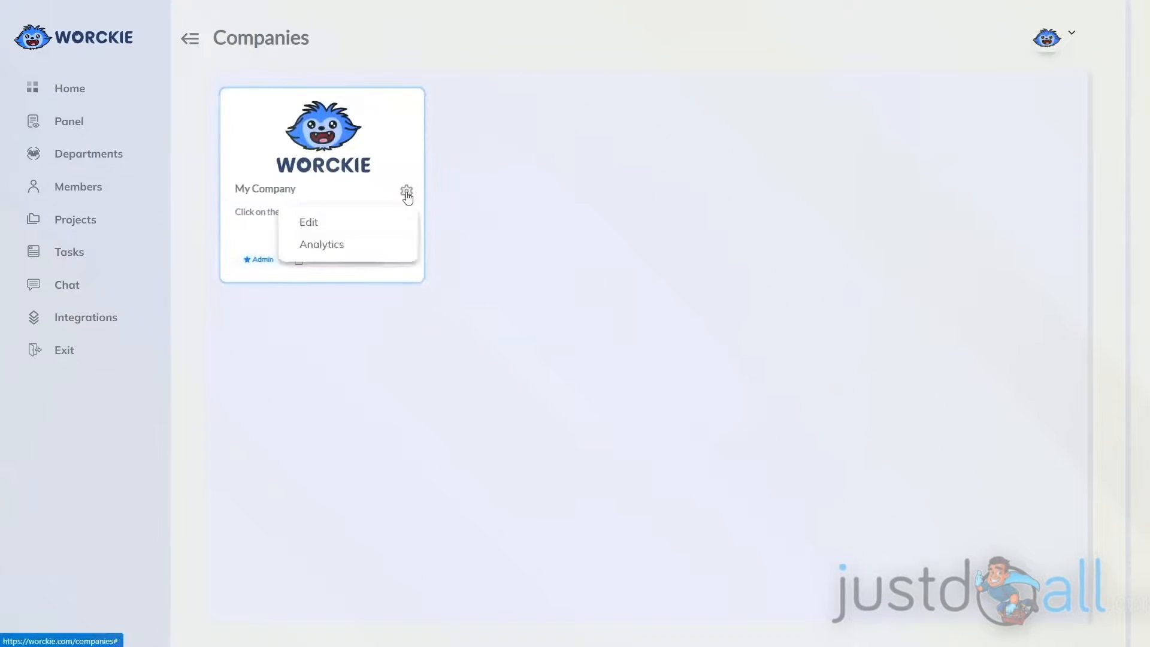
pyautogui.click(332, 246)
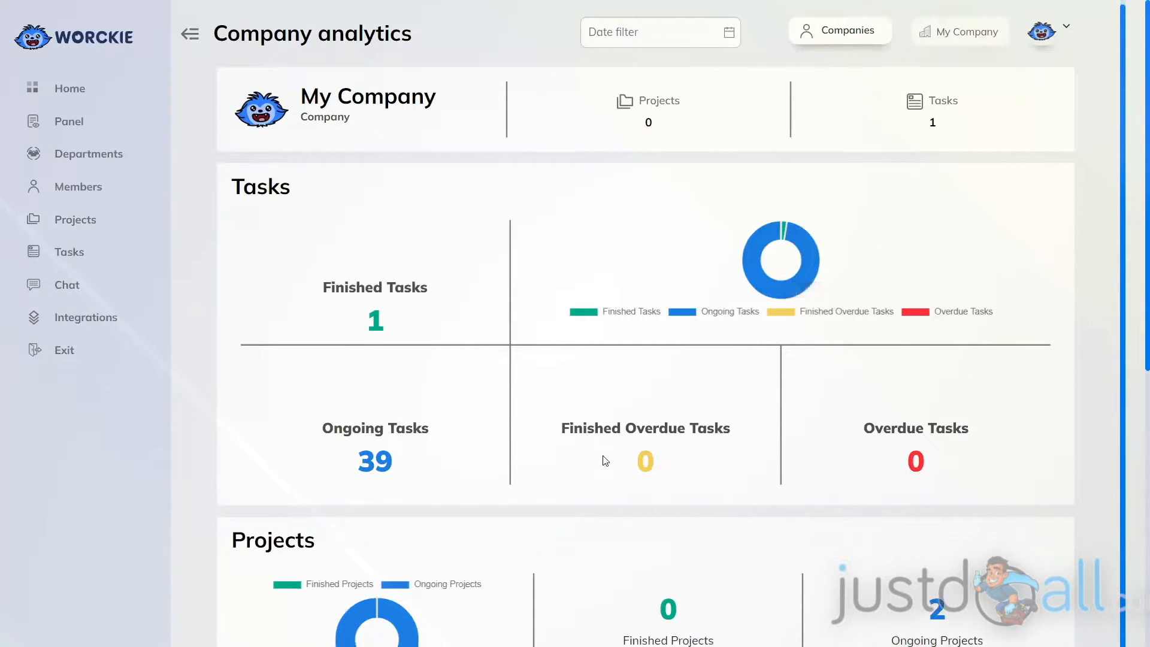
pyautogui.scroll(-1, 605, 460)
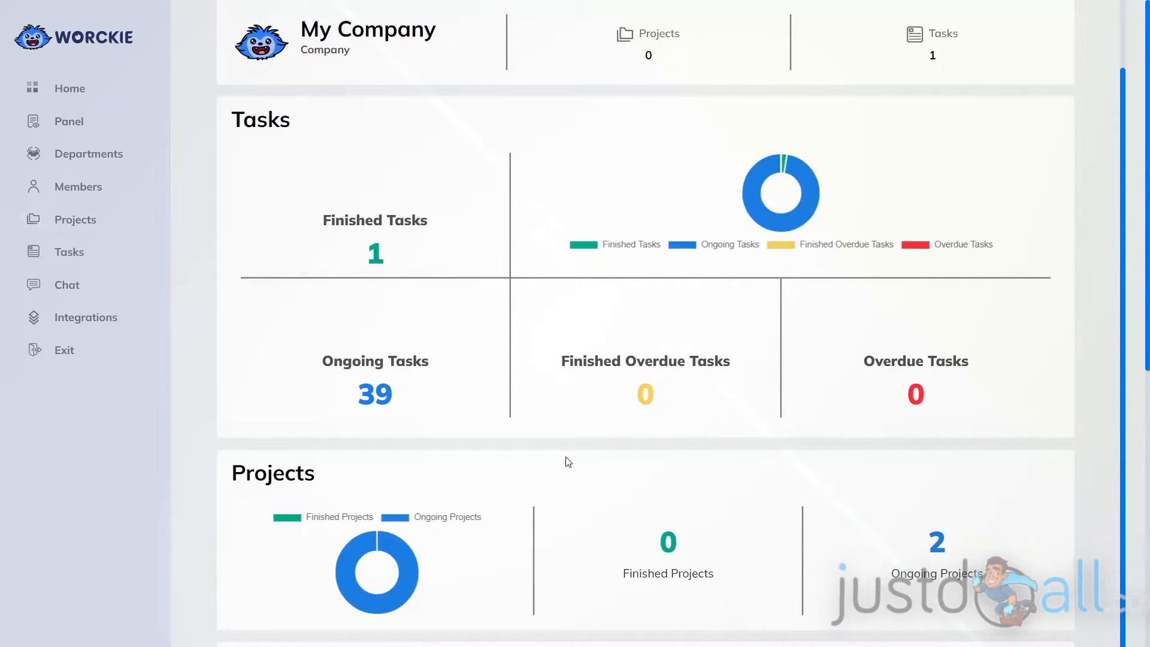
pyautogui.scroll(-5, 570, 462)
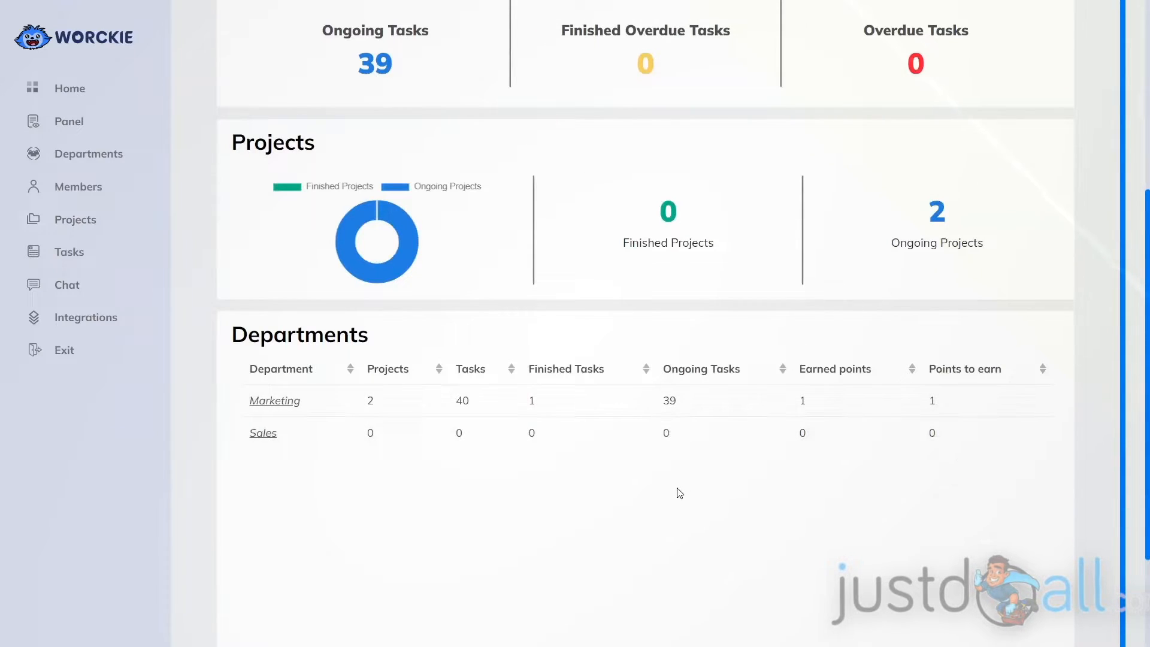
pyautogui.scroll(-3, 679, 493)
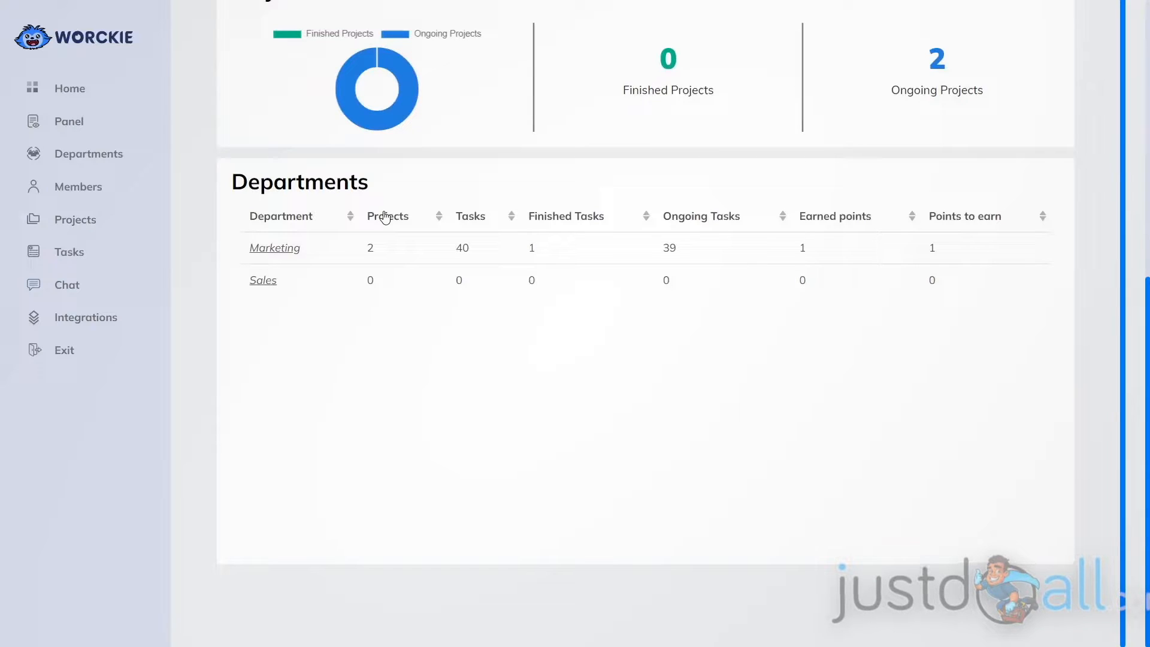
# Open the Marketing department's analytics and review its points, projects, tasks and members sections.
pyautogui.click(275, 248)
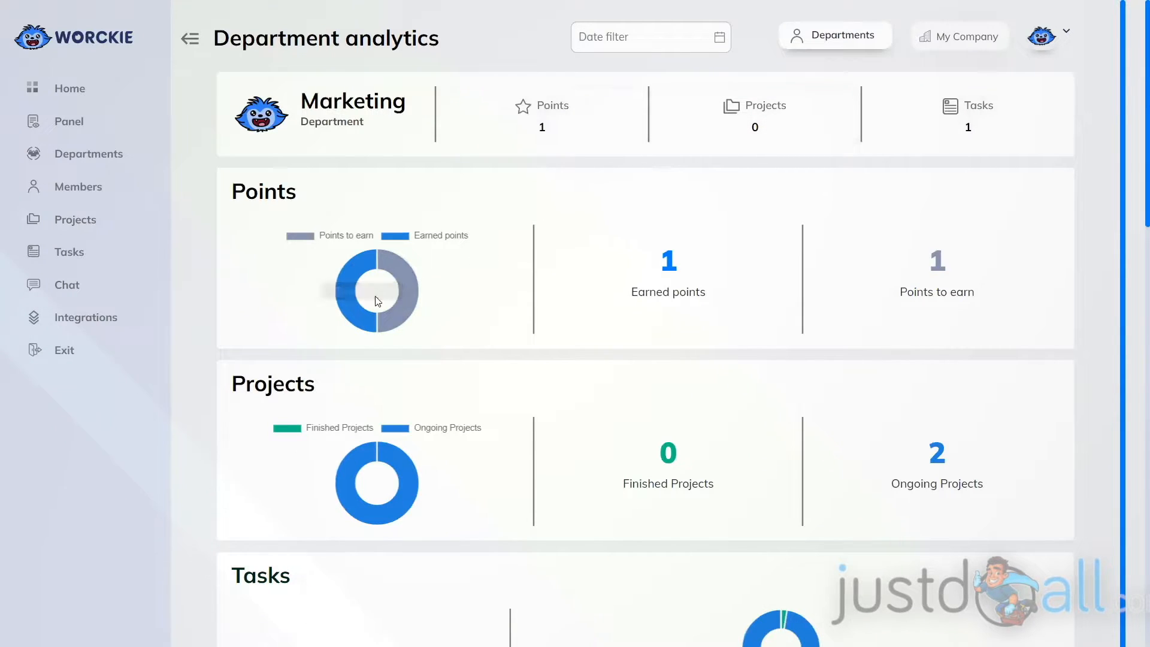
pyautogui.moveTo(386, 325)
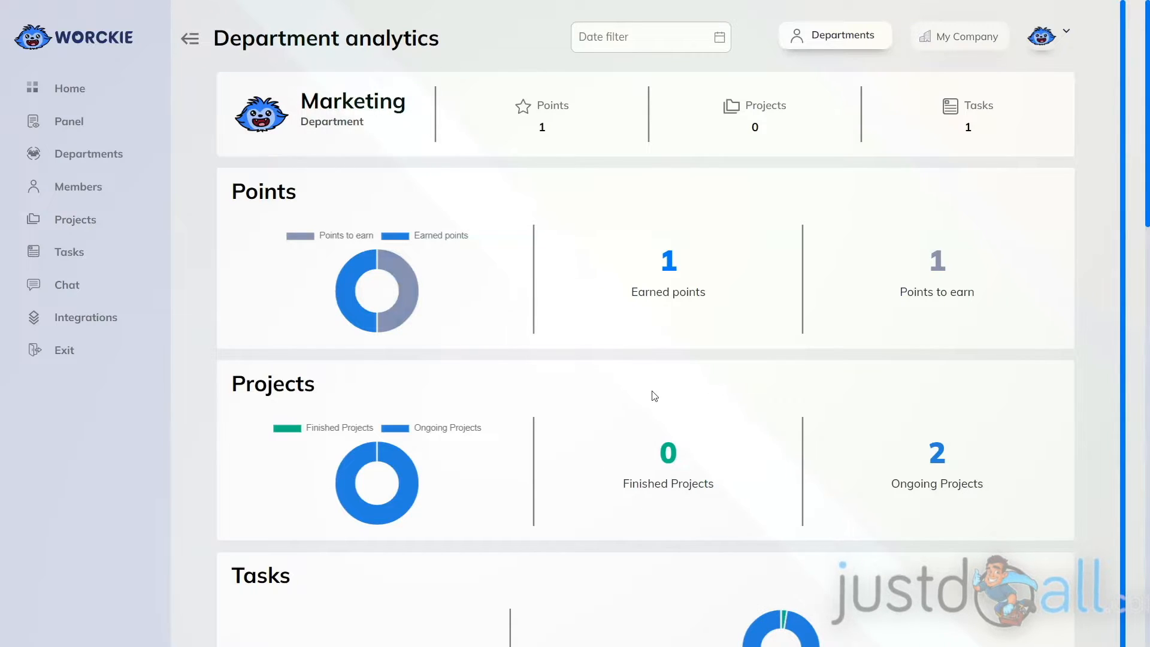
pyautogui.scroll(-1, 599, 413)
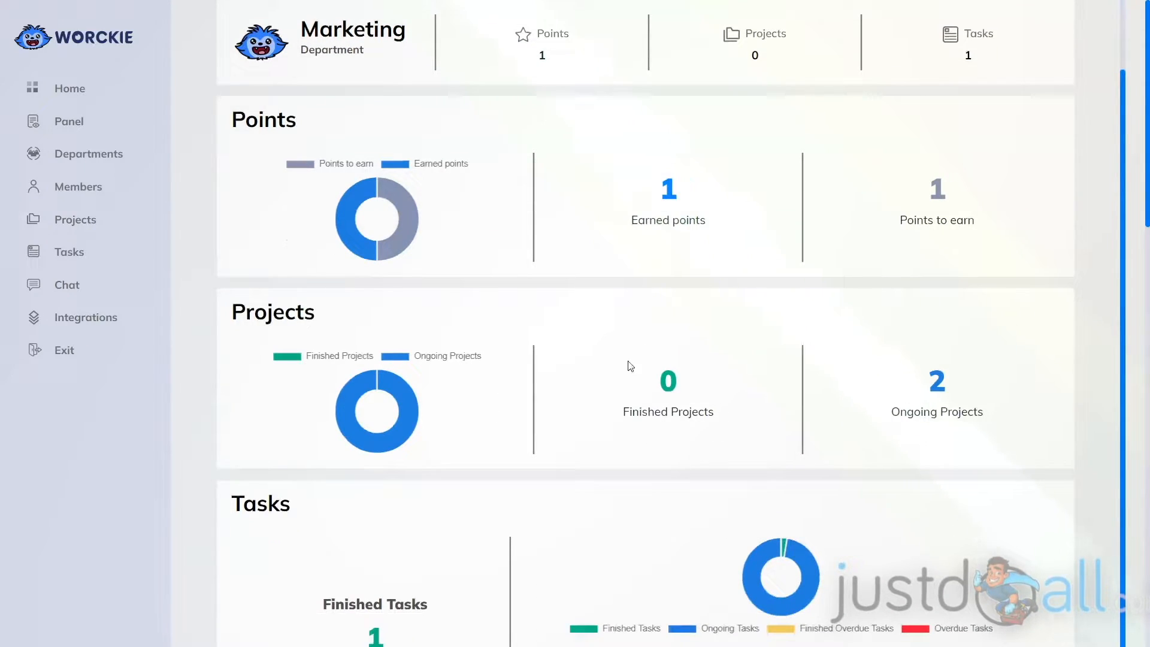
pyautogui.scroll(-4, 1090, 468)
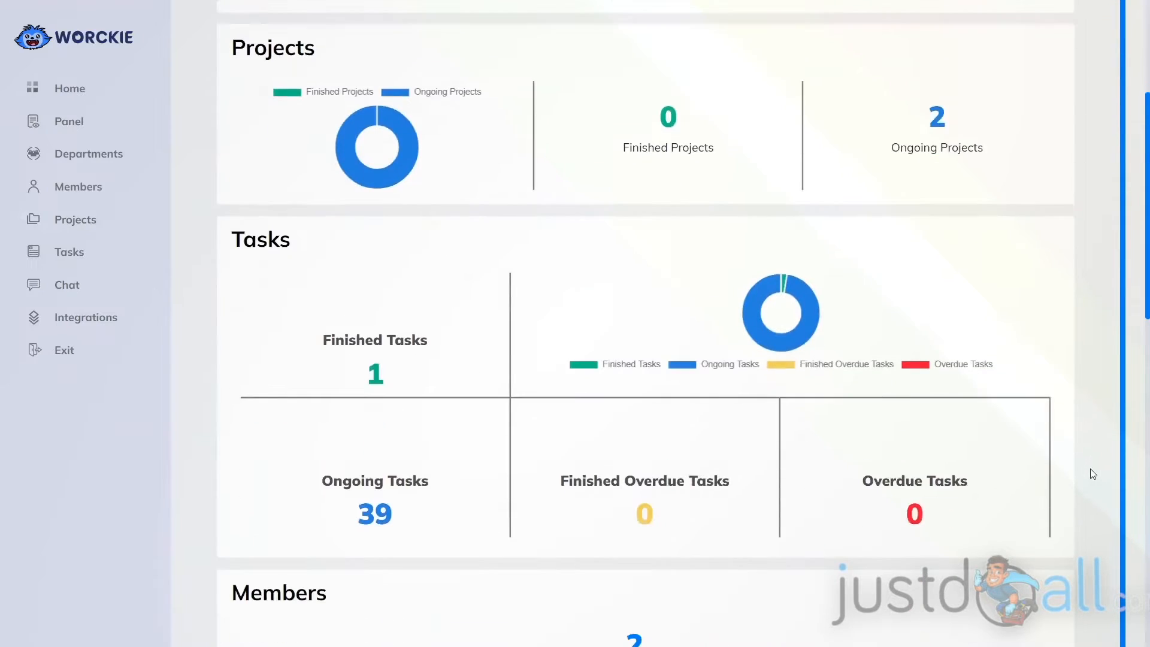
pyautogui.scroll(-1, 1061, 467)
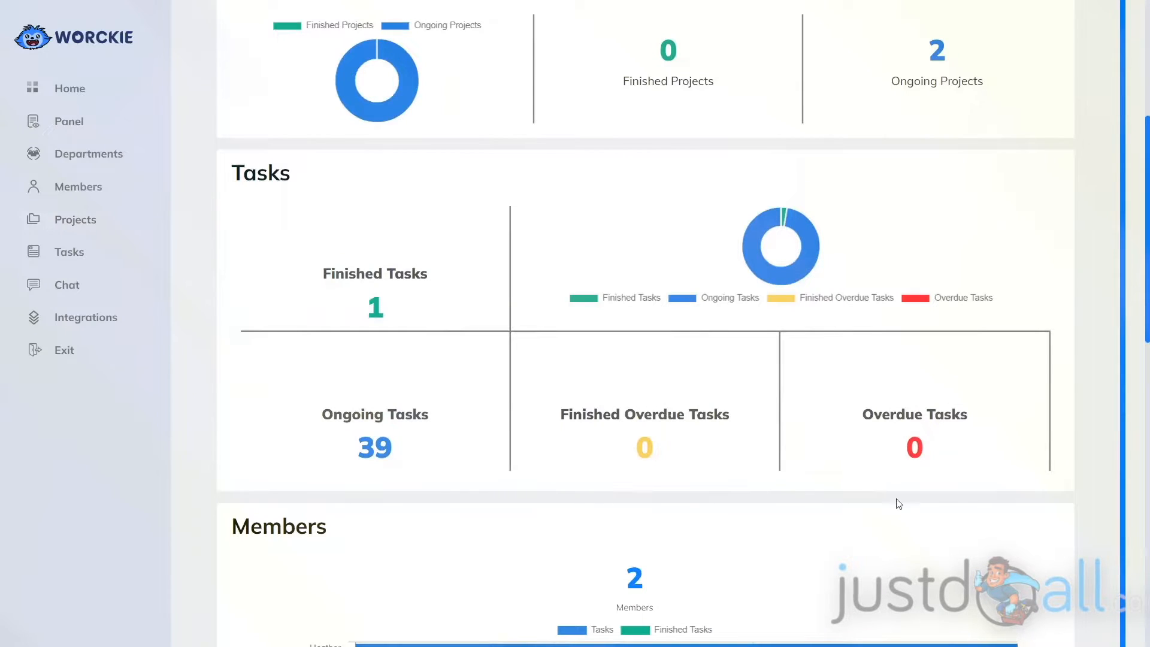
pyautogui.scroll(-5, 1095, 521)
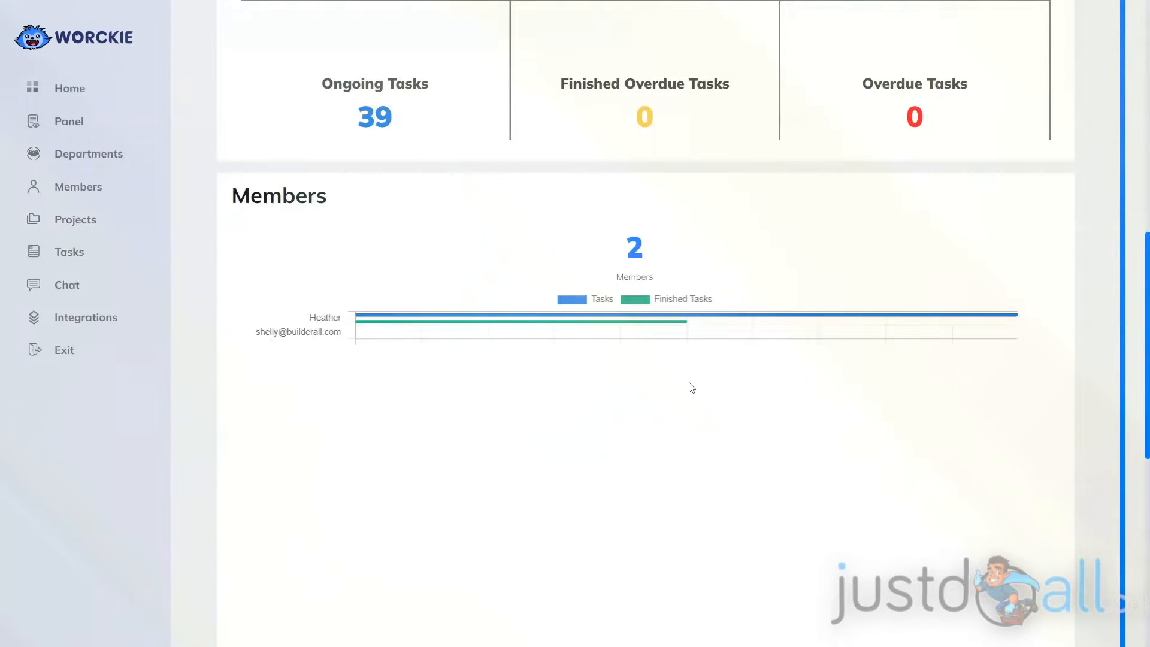
pyautogui.scroll(-5, 905, 432)
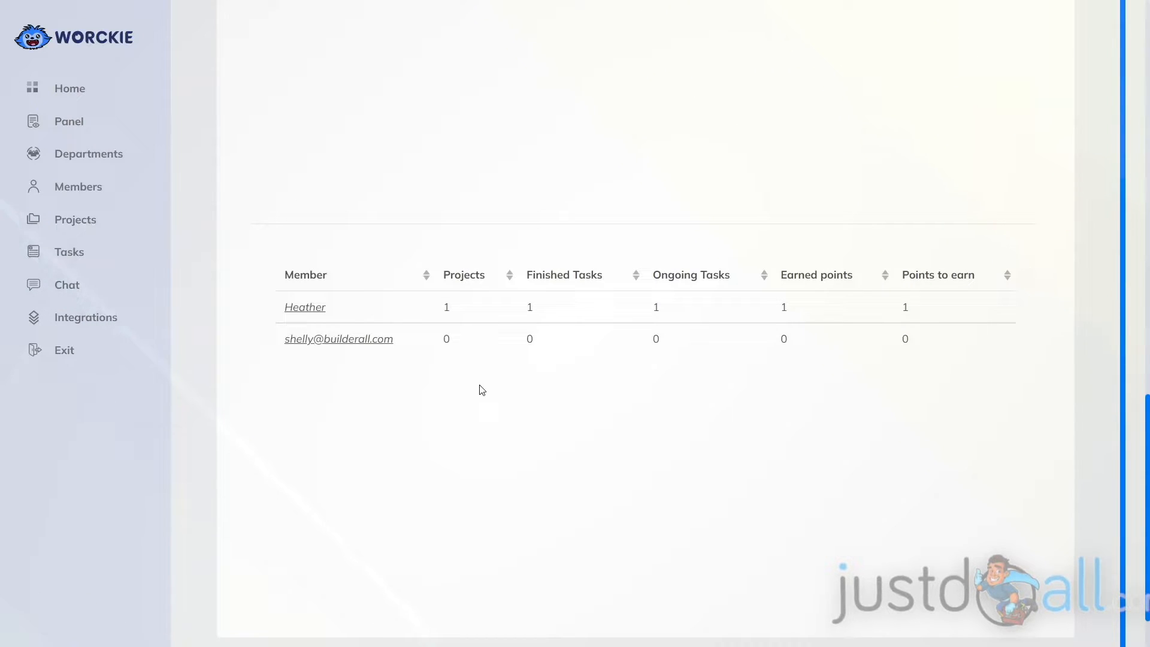
# Recheck the Marketing department's analytics from the points summary down to the member table.
pyautogui.scroll(-1, 836, 433)
pyautogui.scroll(1, 836, 433)
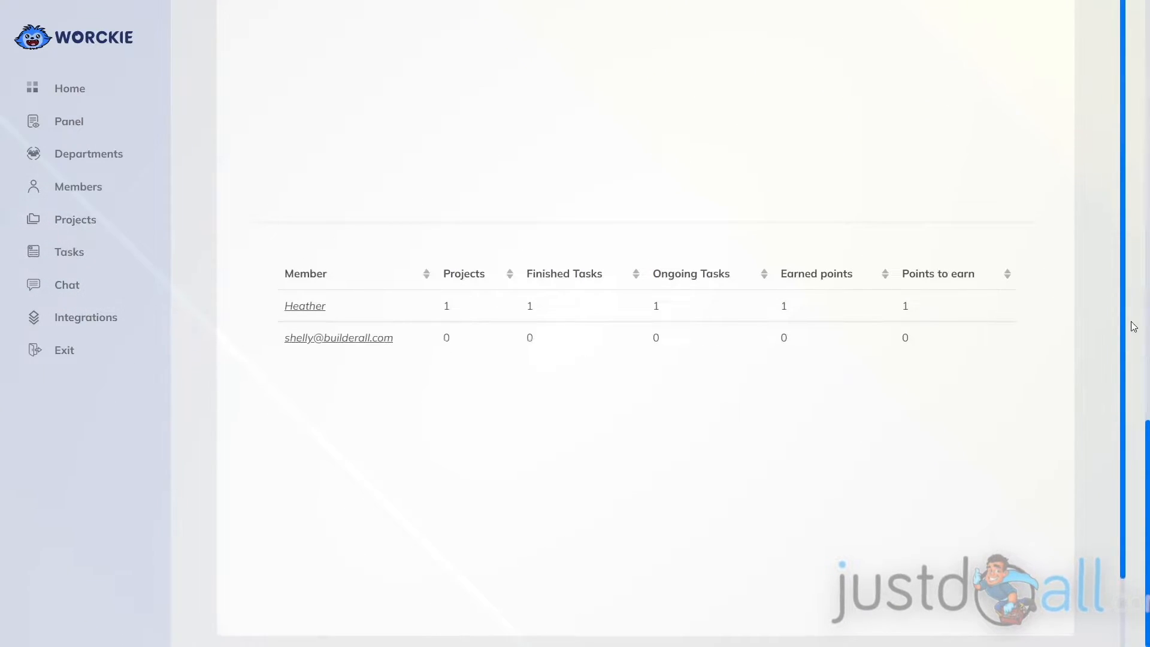
pyautogui.scroll(15, 1120, 326)
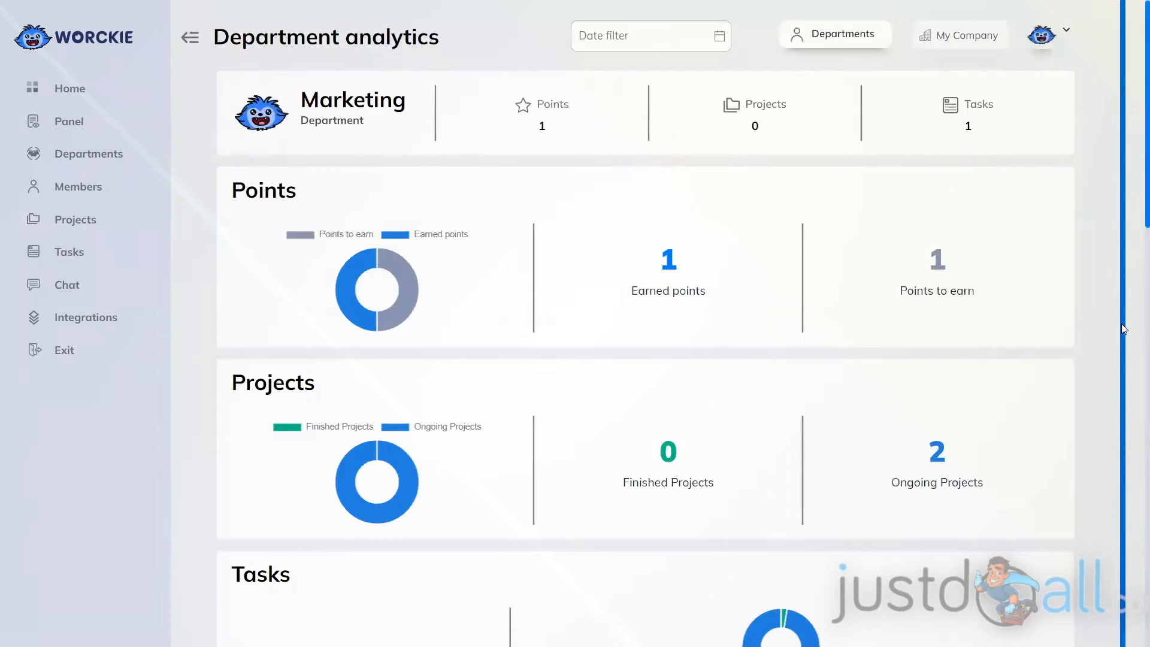
pyautogui.scroll(-15, 1124, 328)
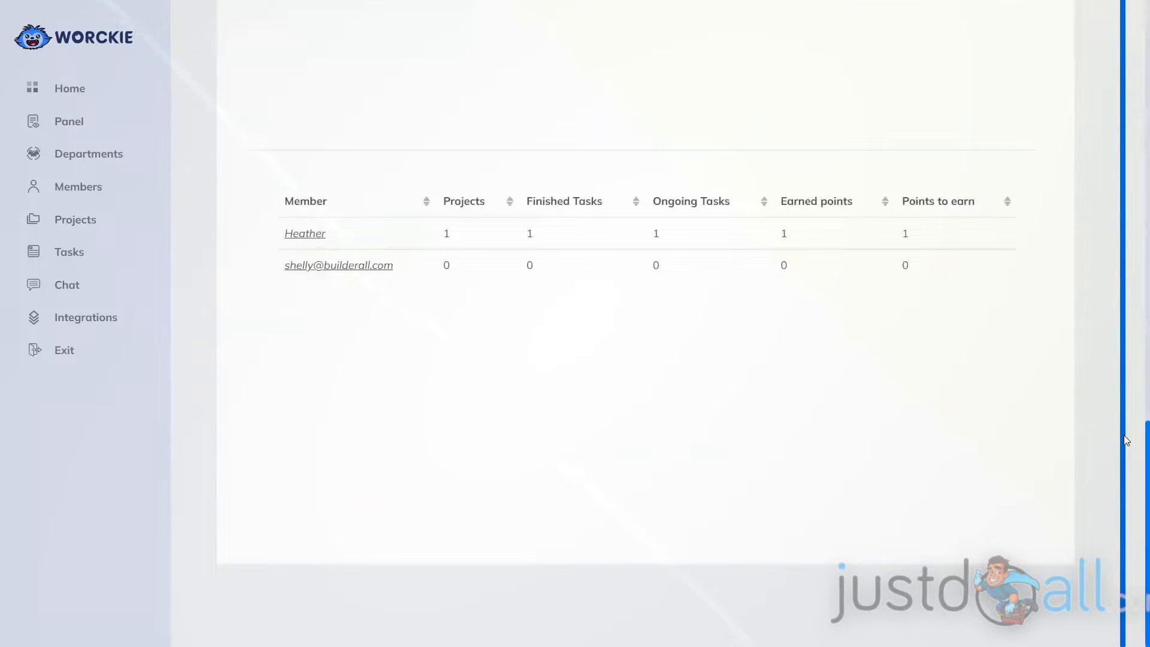
# Open the first listed member's analytics from the Marketing member table and review the points, projects and tasks sections.
pyautogui.click(299, 238)
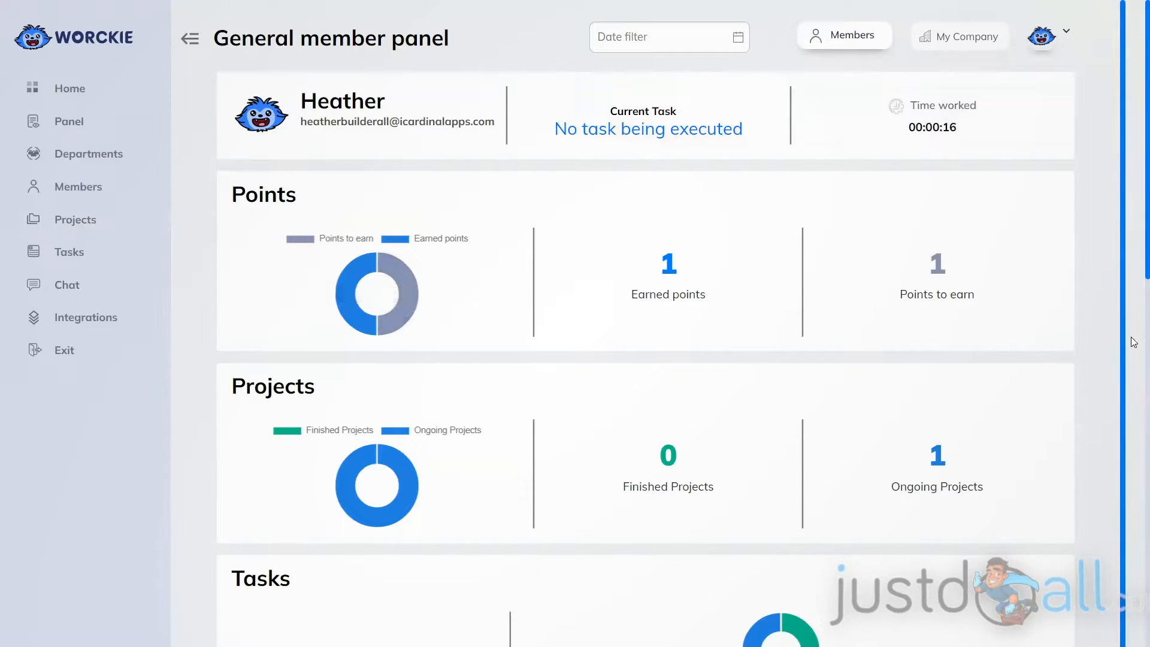
pyautogui.scroll(-3, 1132, 342)
pyautogui.scroll(-1, 1133, 341)
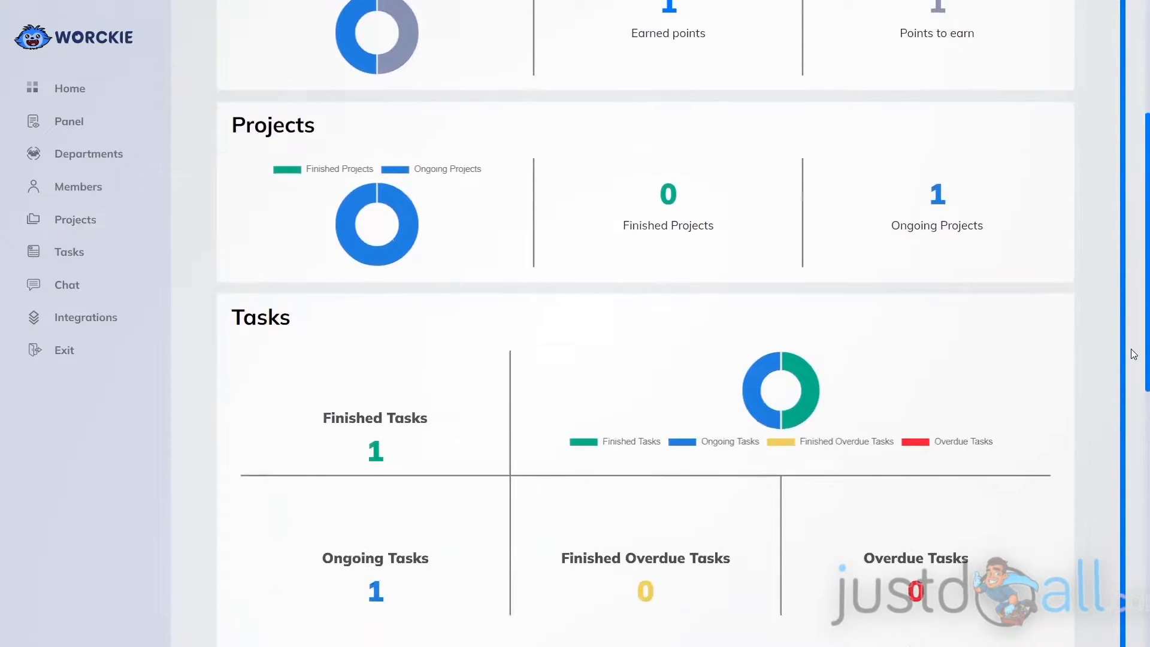
pyautogui.scroll(-1, 1133, 353)
pyautogui.scroll(-5, 1133, 354)
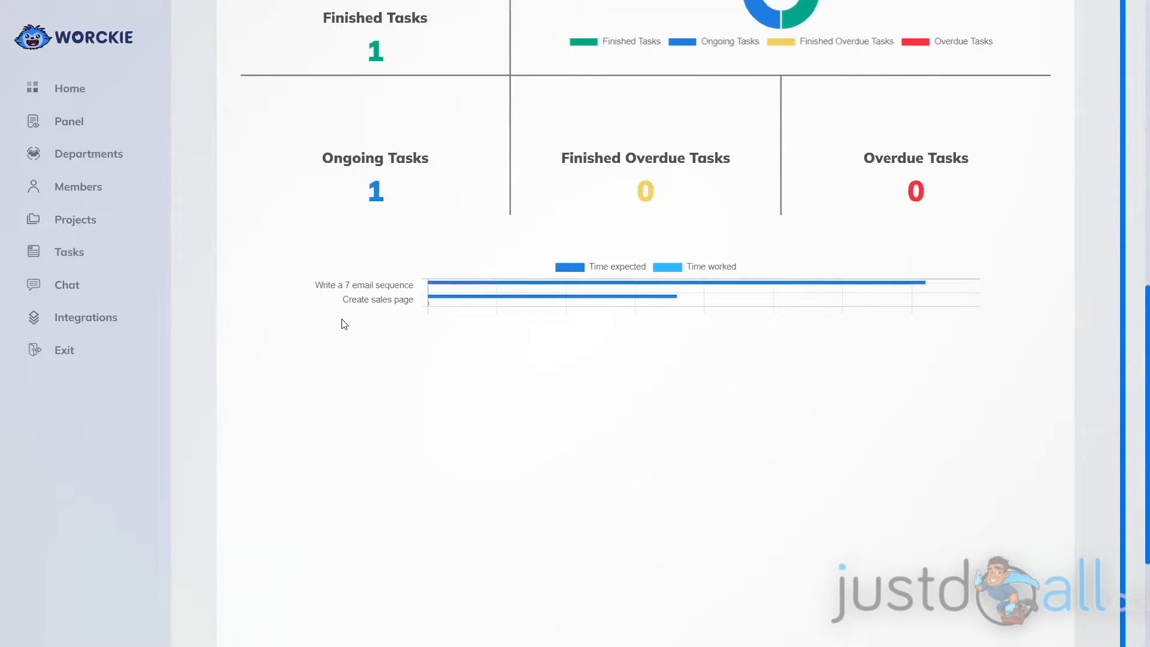
pyautogui.scroll(5, 1131, 403)
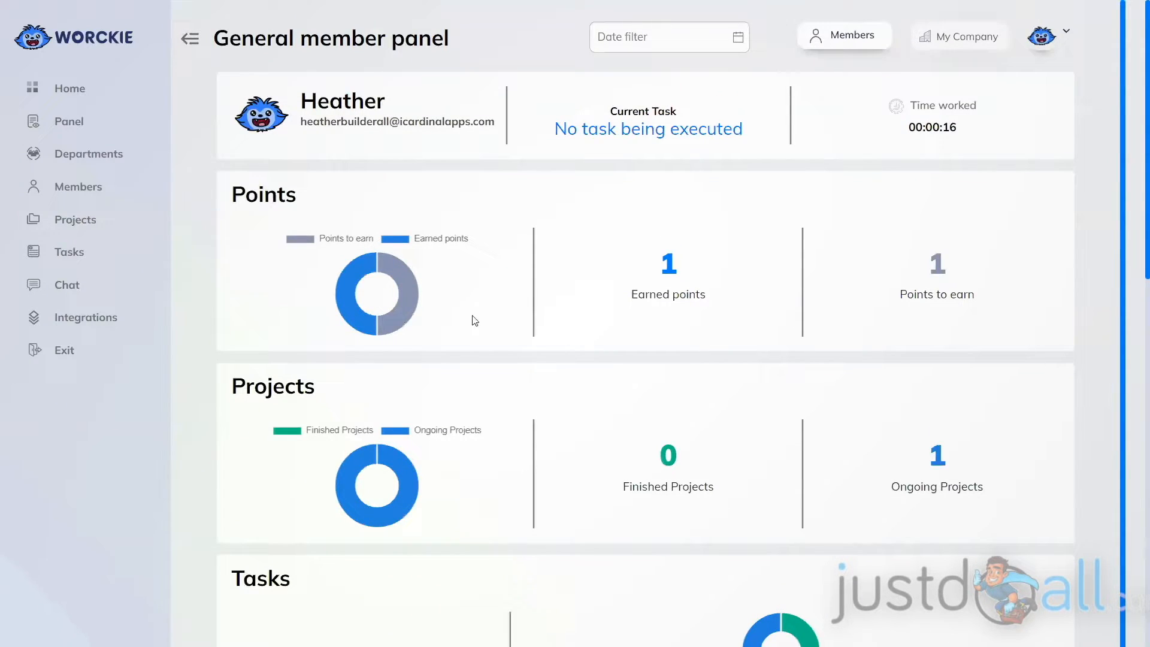
# Reopen the Marketing department's analytics from the Departments page.
pyautogui.click(80, 161)
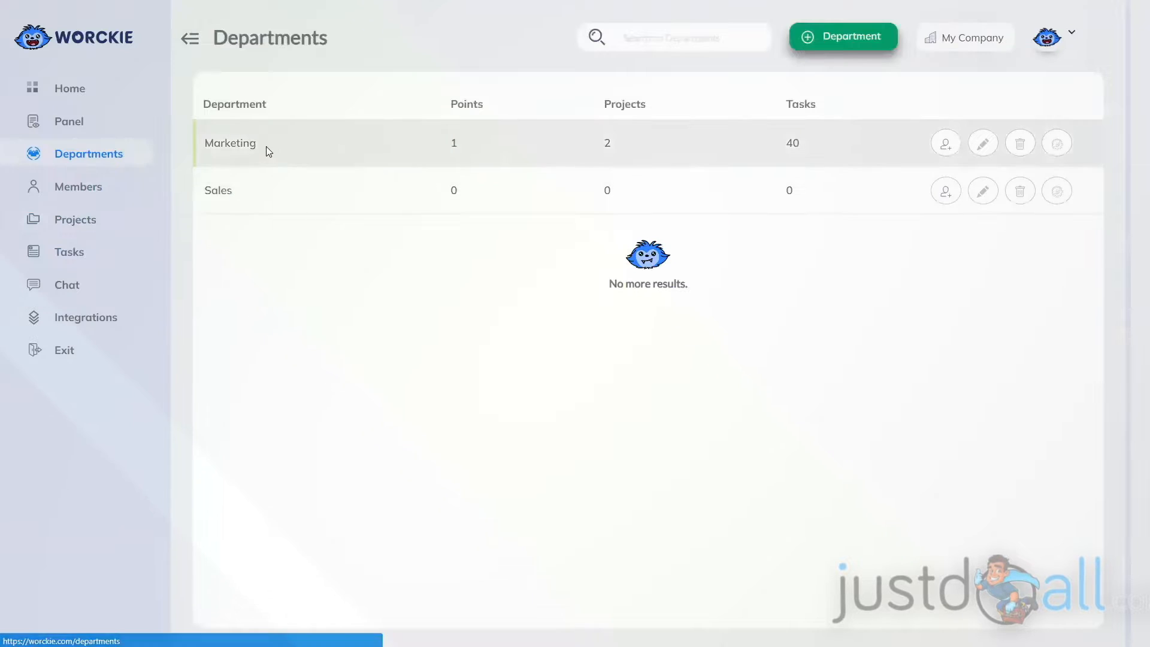
pyautogui.click(1058, 144)
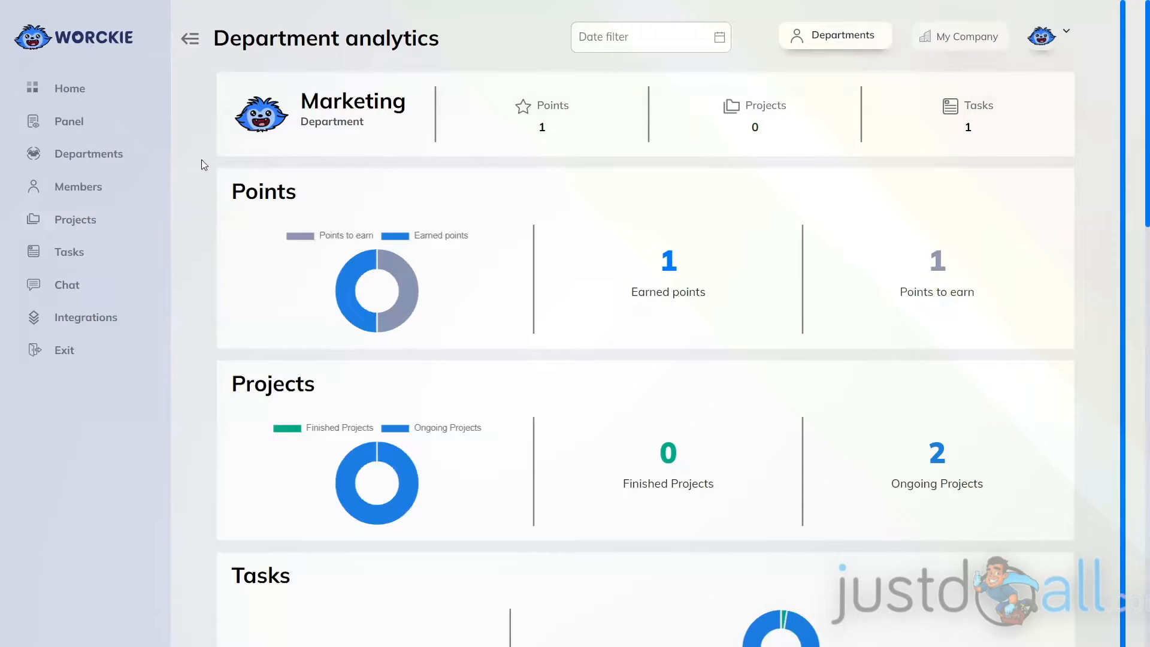
# Open the JVZoo Mastery 2.0 project's analytics from the Projects page and review its progress, points and task table.
pyautogui.click(66, 231)
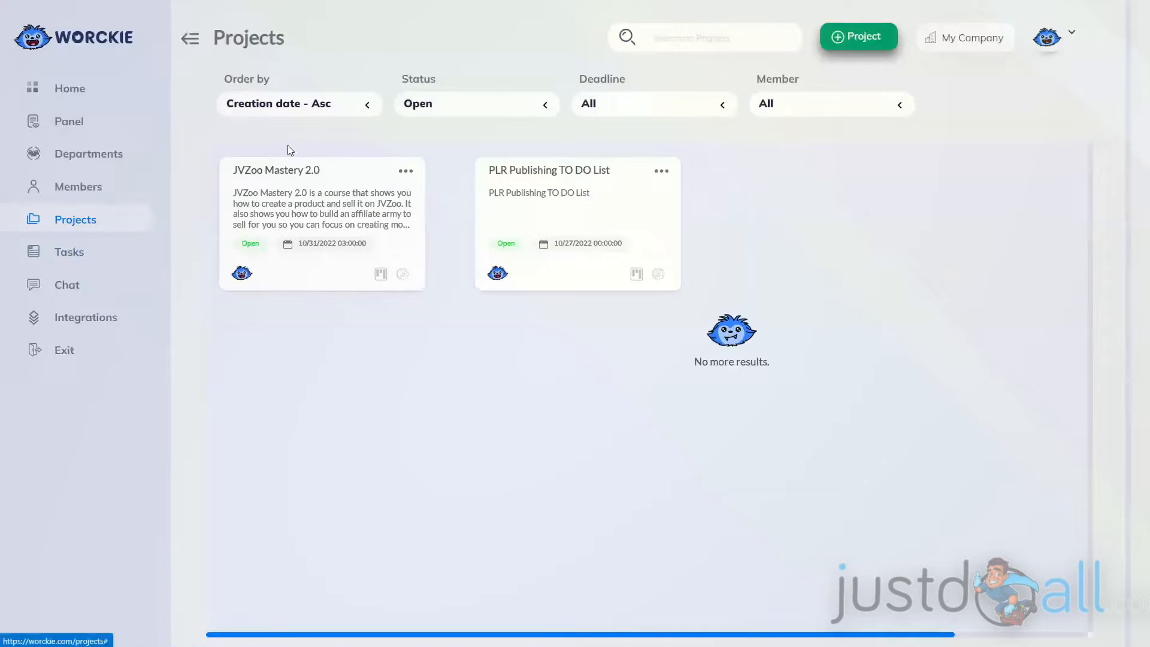
pyautogui.click(403, 275)
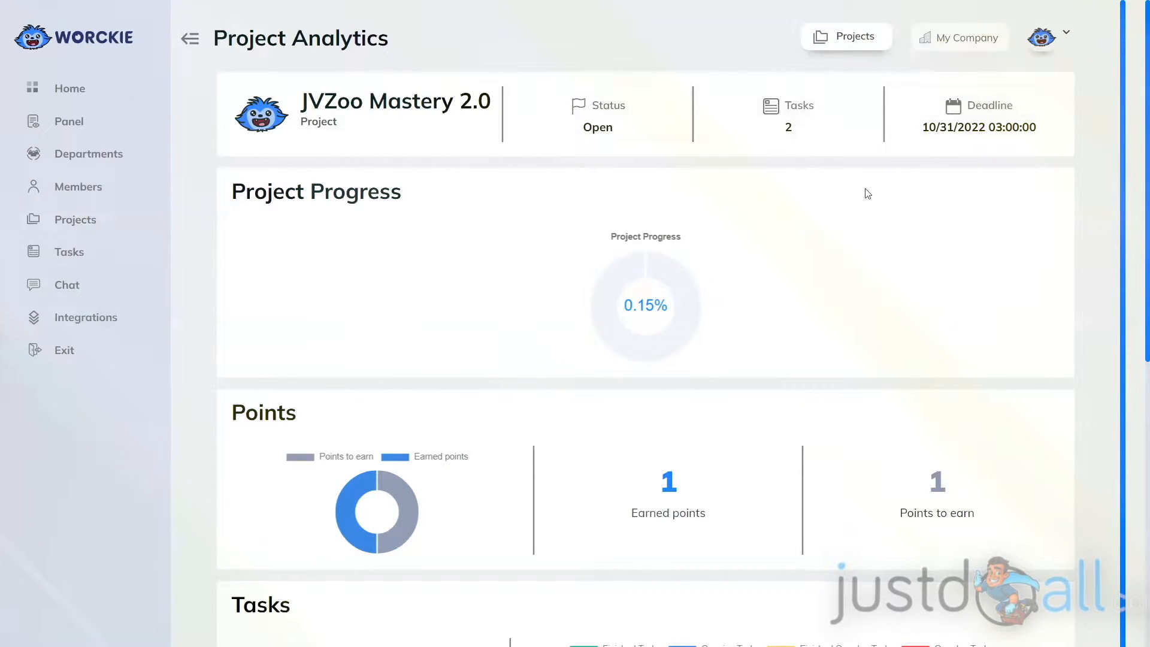
pyautogui.scroll(-1, 725, 325)
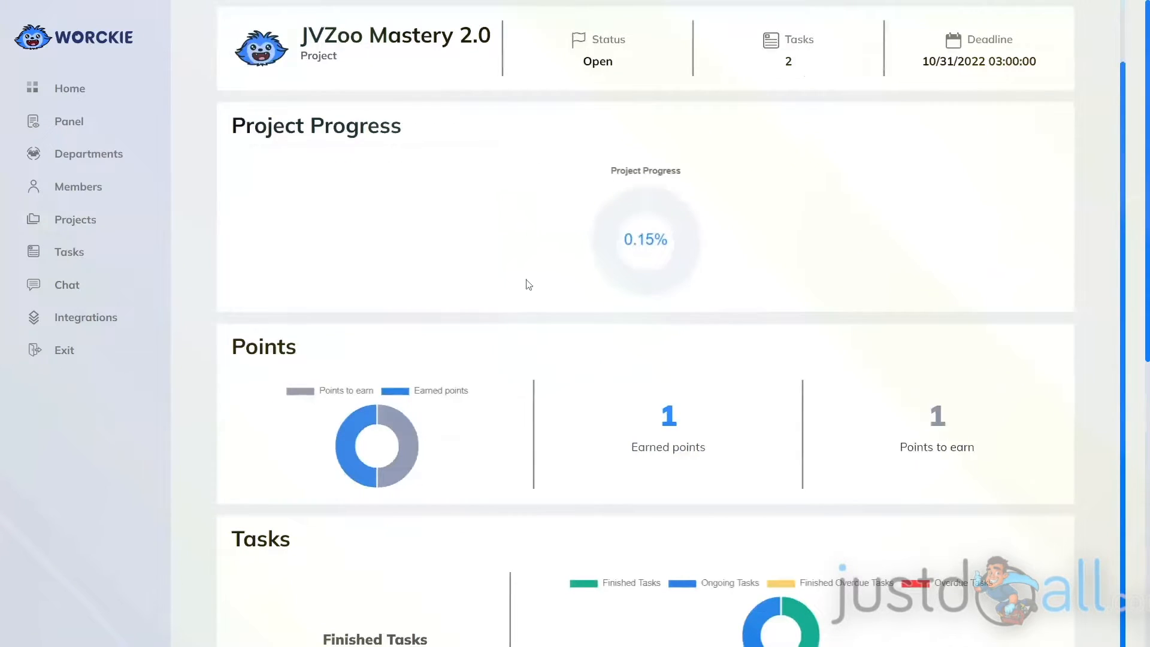
pyautogui.scroll(-1, 557, 333)
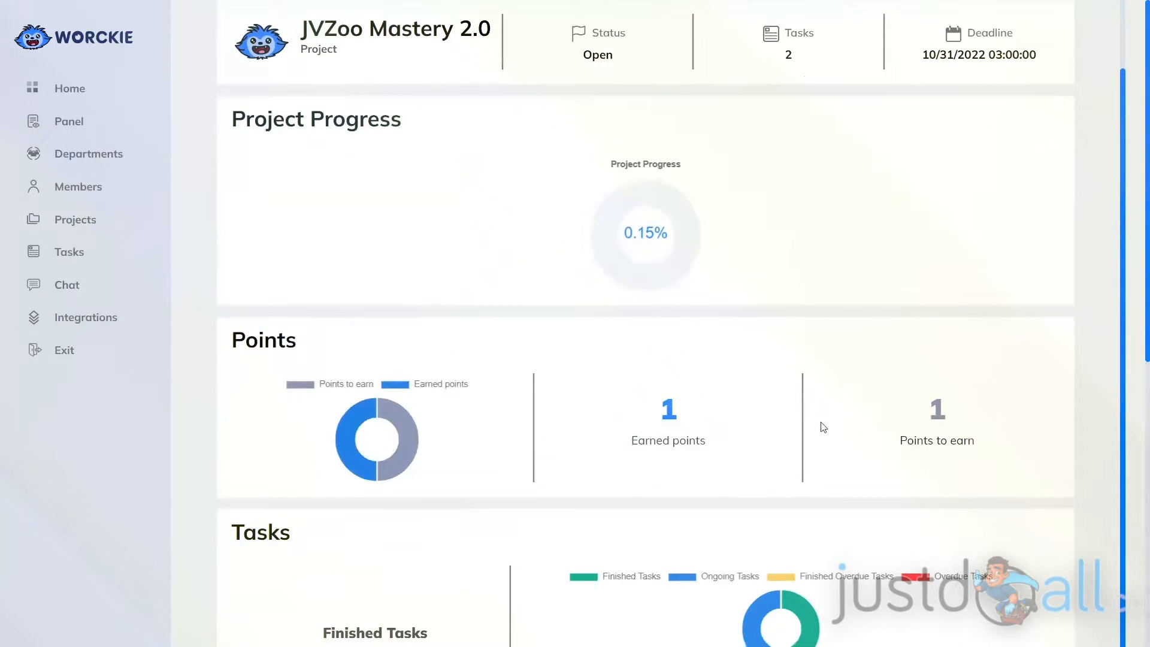
pyautogui.scroll(-3, 823, 427)
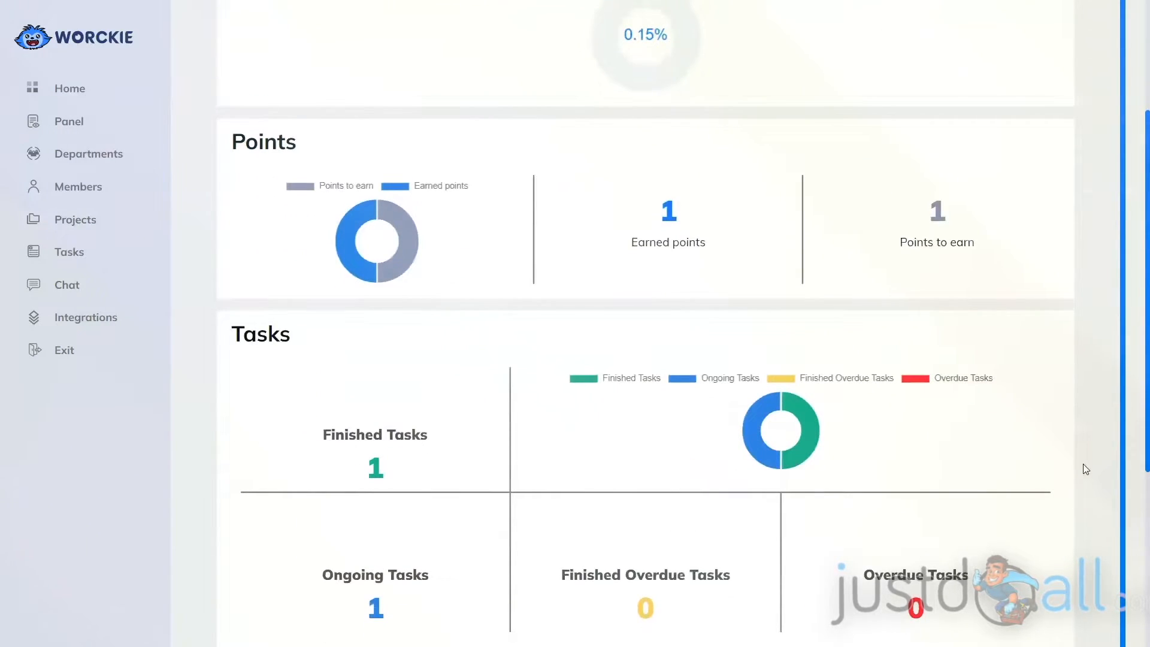
pyautogui.scroll(-3, 1095, 452)
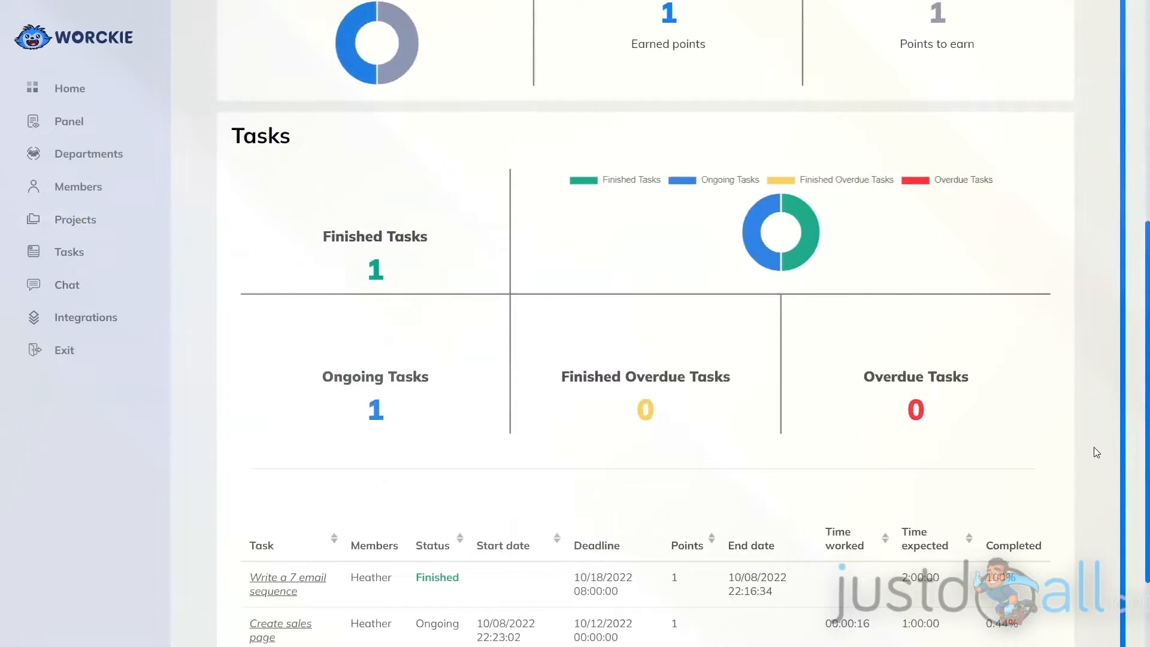
pyautogui.scroll(-2, 1096, 452)
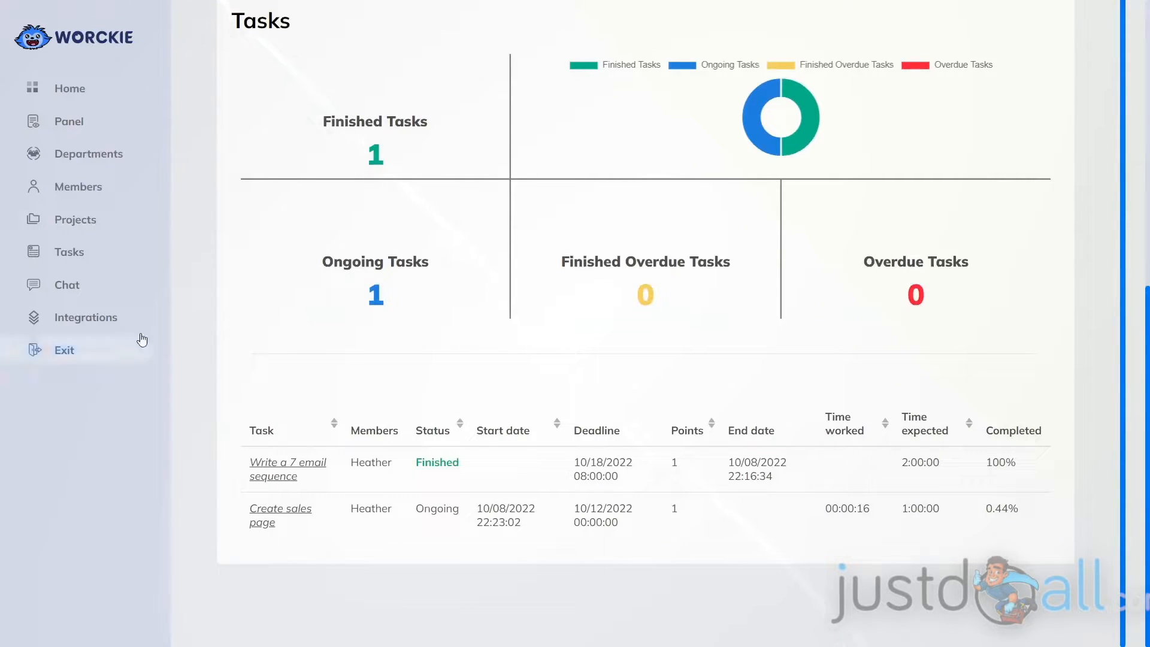
# Open the analytics of the "Create sales page" task from the Tasks page.
pyautogui.click(64, 257)
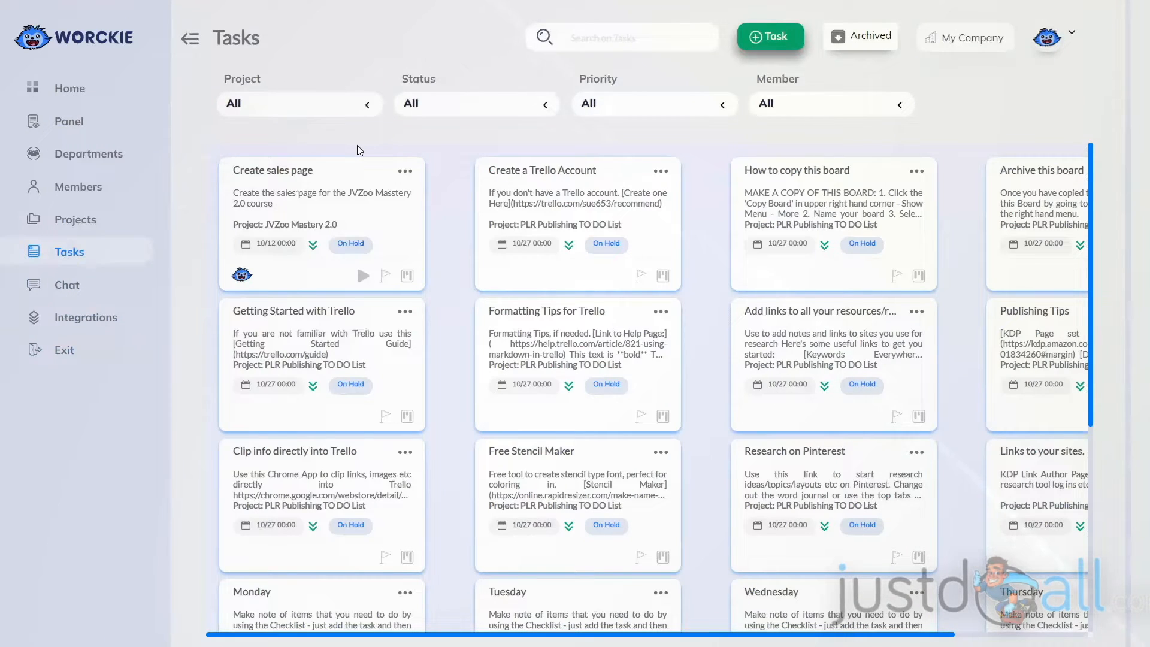
pyautogui.click(405, 172)
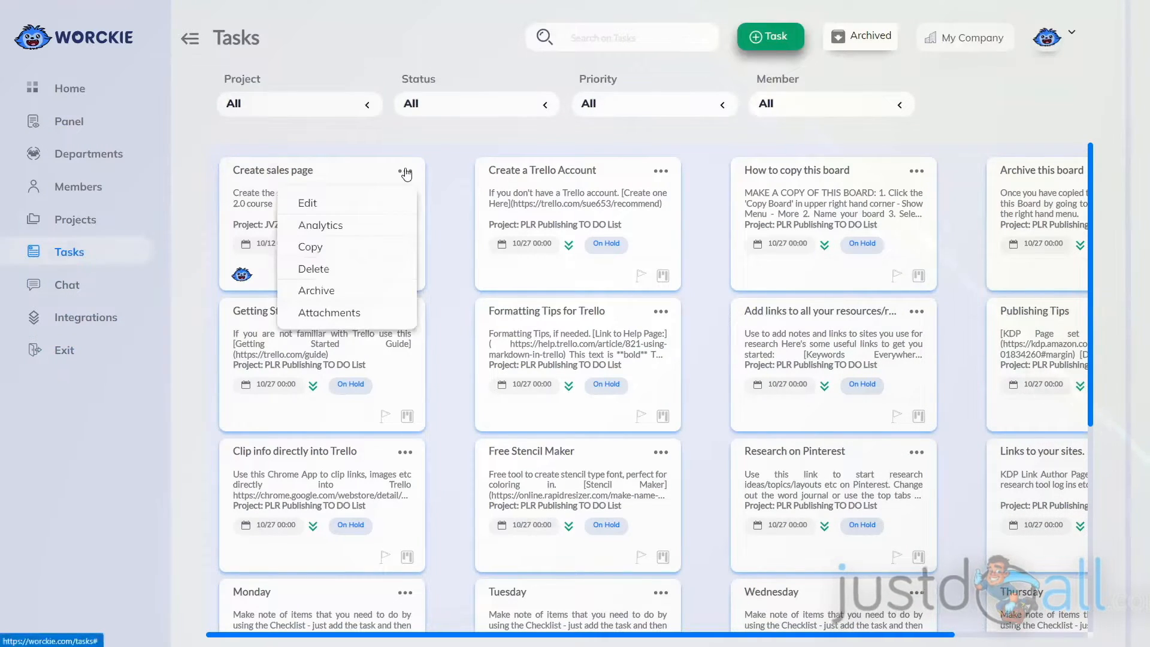
pyautogui.click(327, 226)
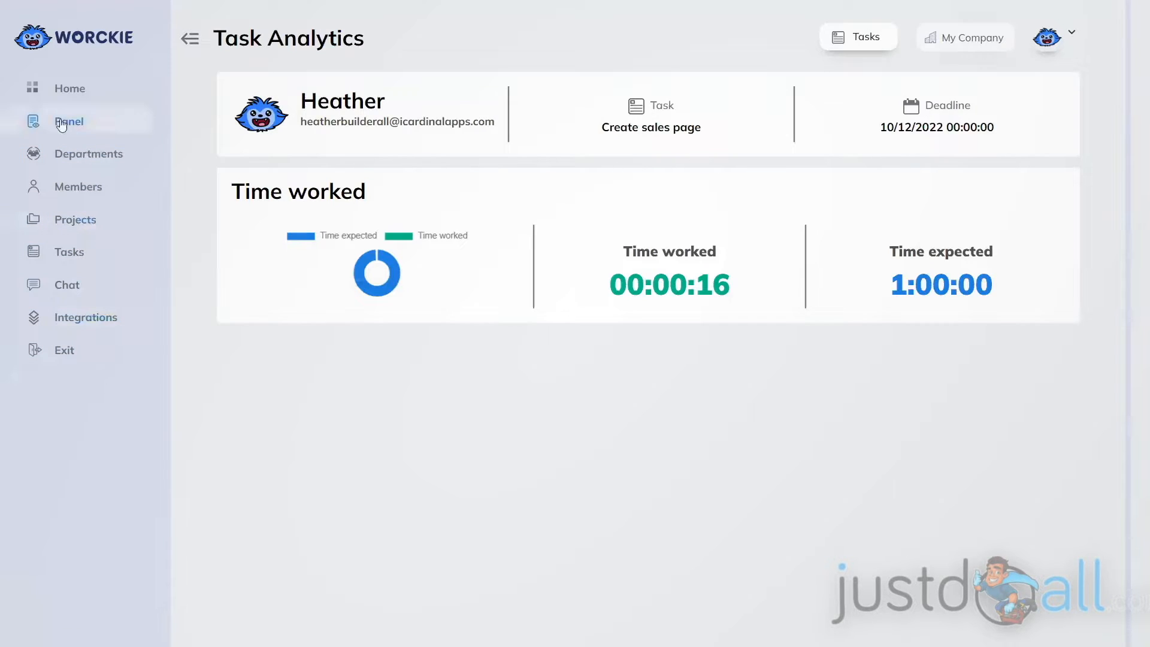
# Go to the Companies page and open the options of My Company.
pyautogui.click(986, 37)
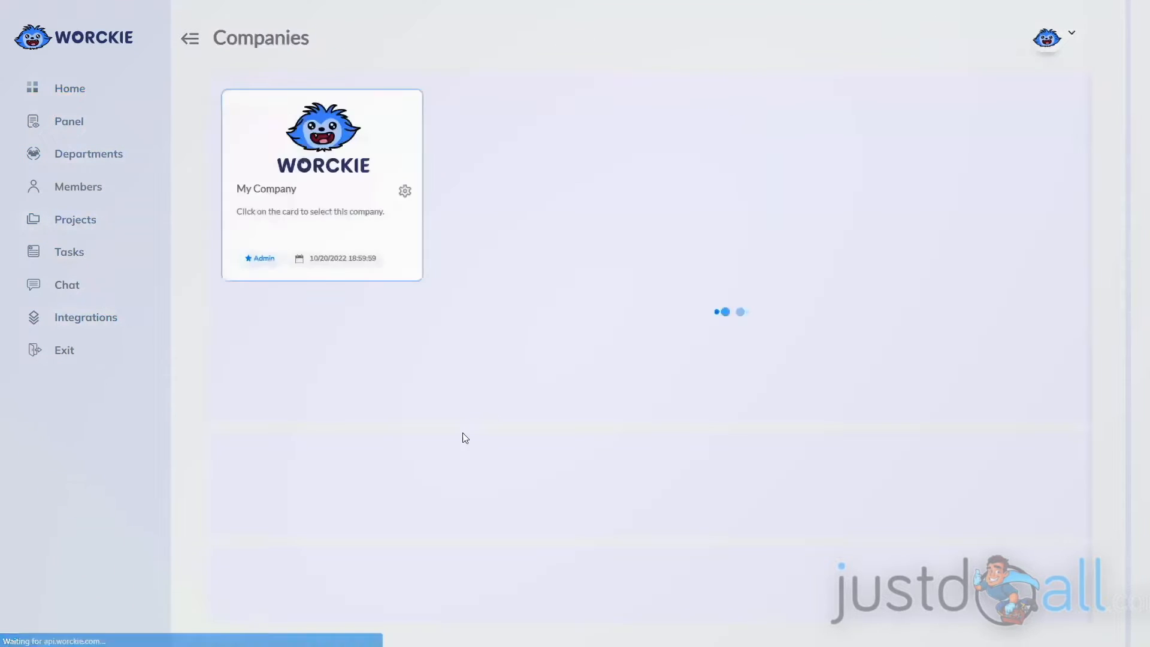
pyautogui.click(405, 191)
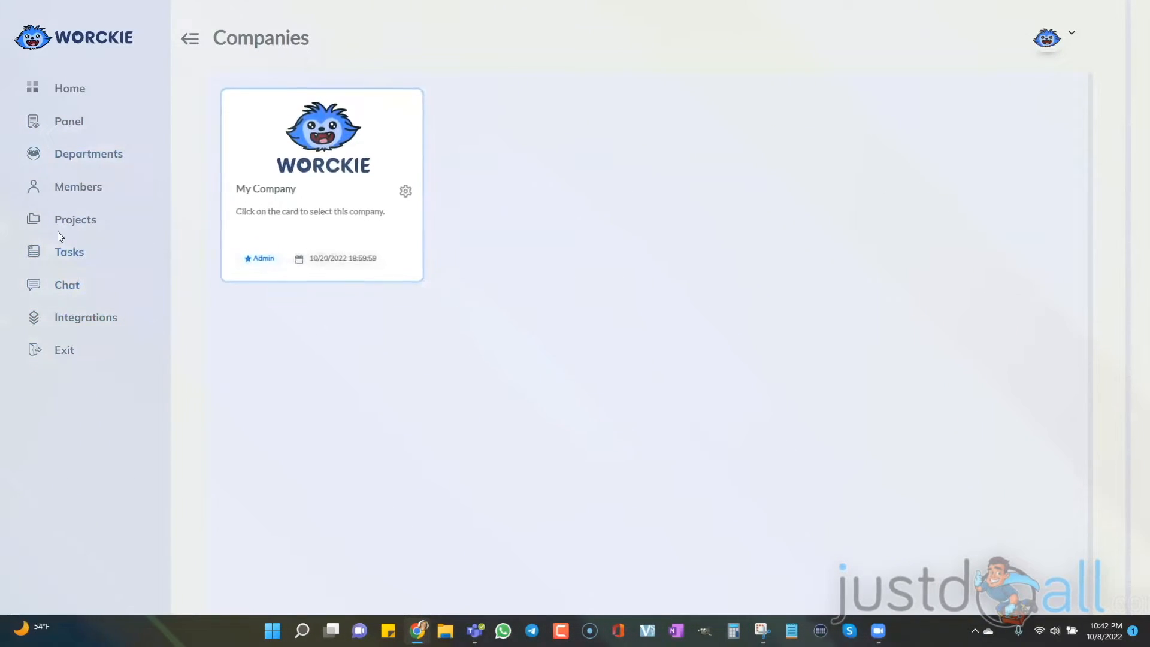
# Open the first member's analytics from the Members page and review the points, projects, task time chart and task table.
pyautogui.click(71, 188)
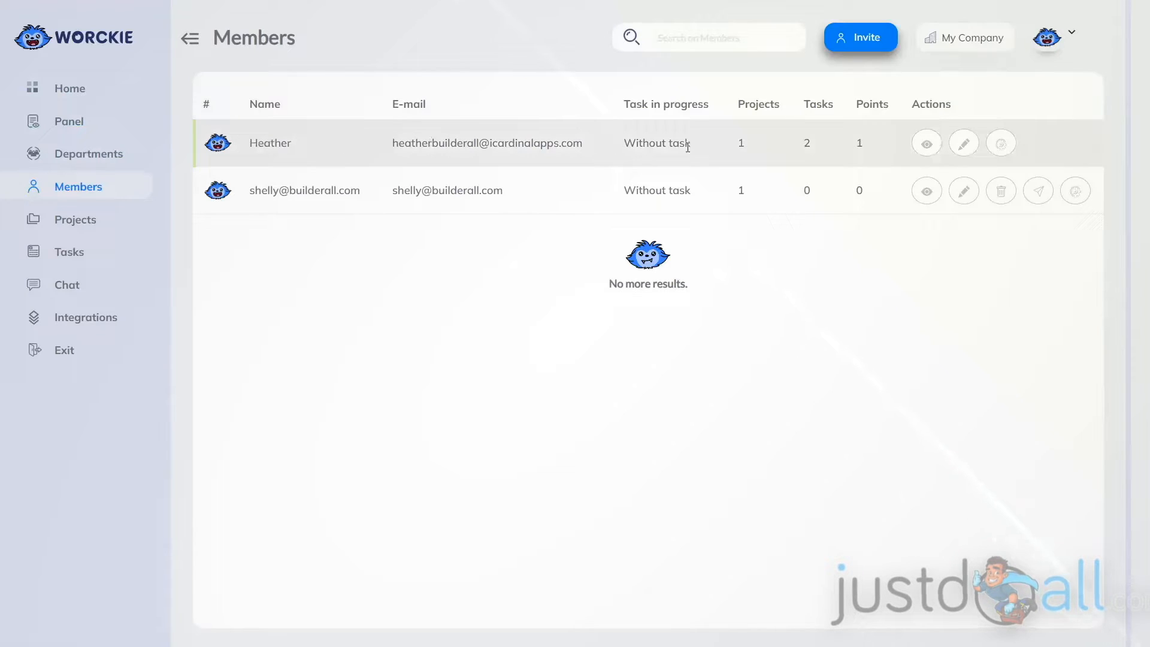
pyautogui.click(1001, 145)
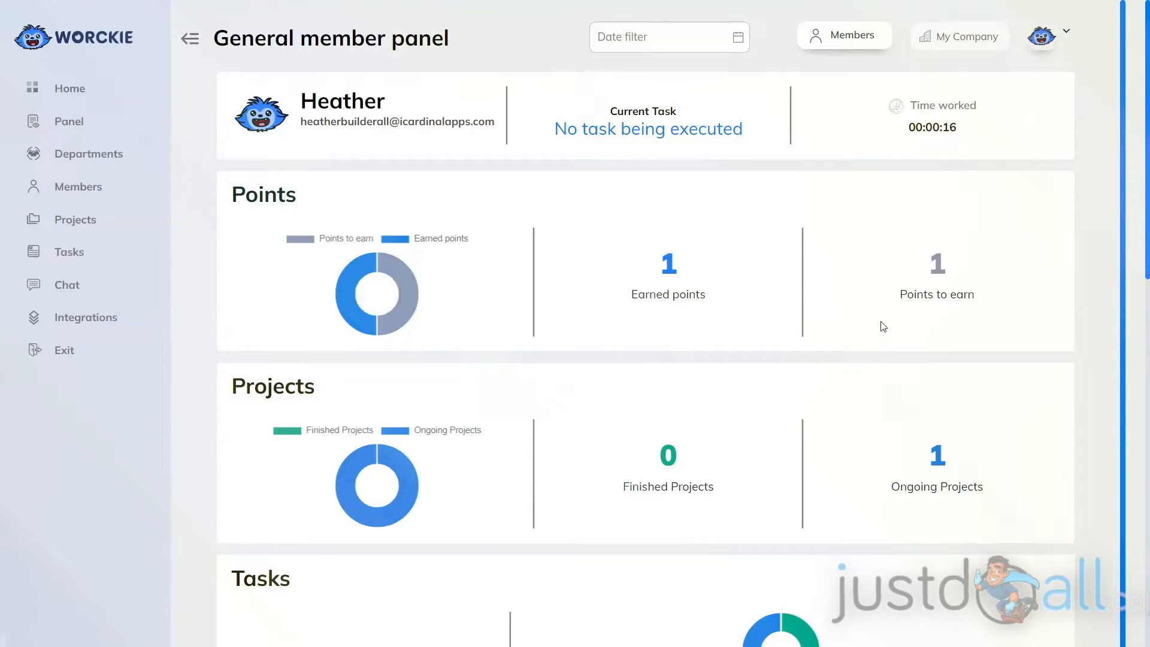
pyautogui.scroll(-1, 449, 360)
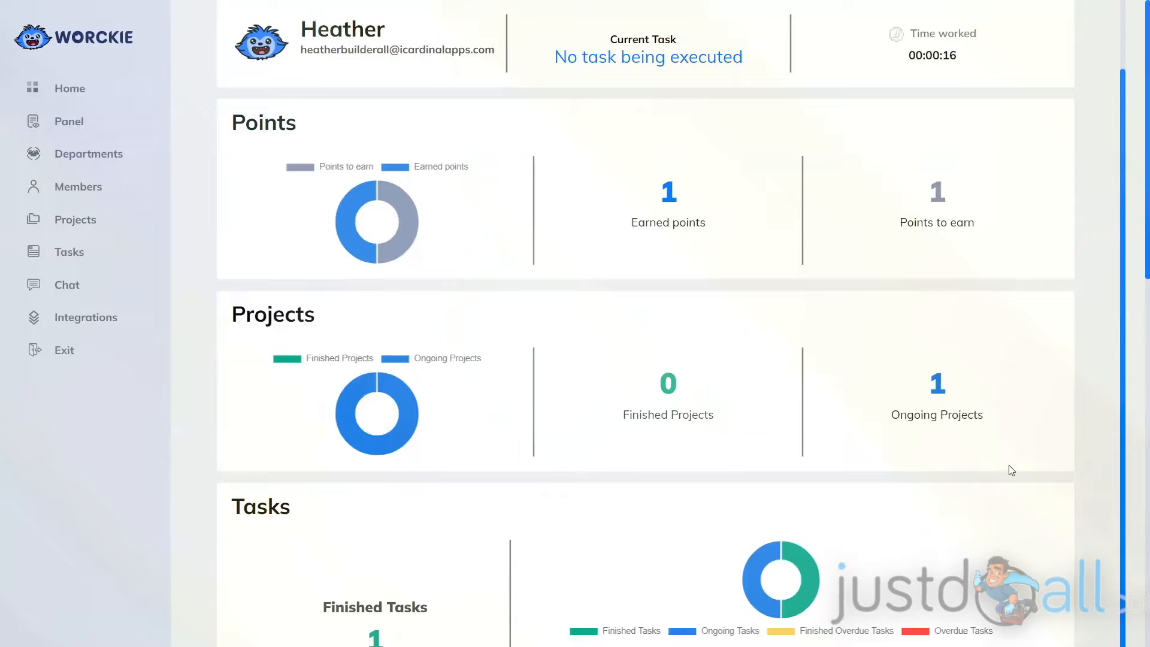
pyautogui.scroll(-5, 759, 432)
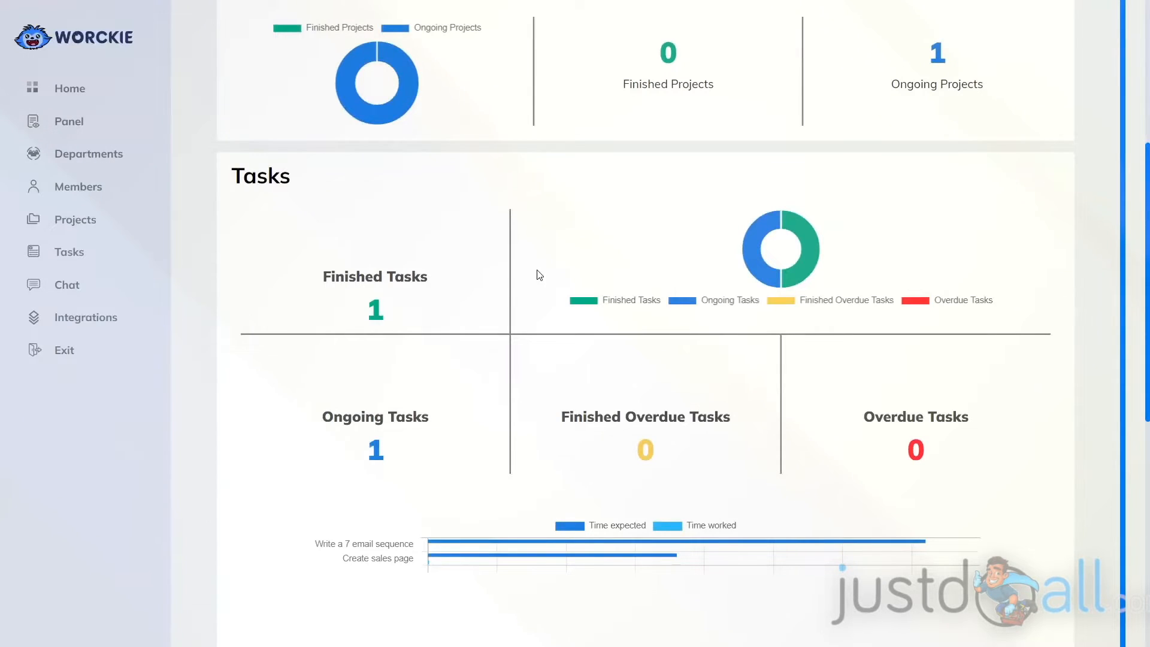
pyautogui.moveTo(792, 264)
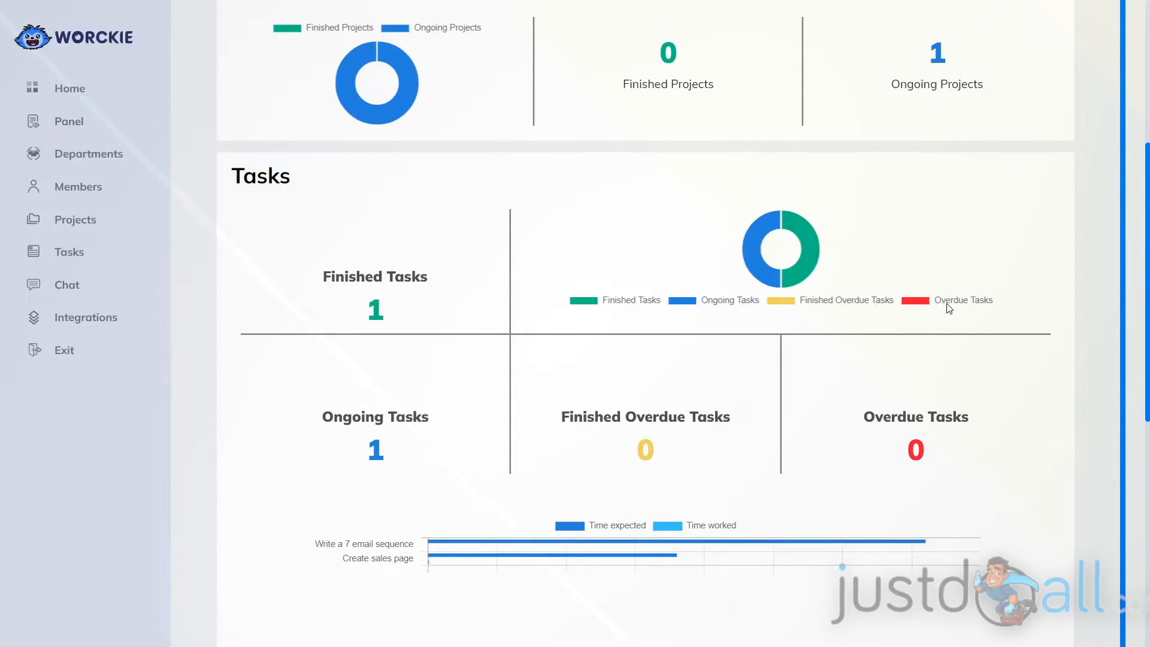
pyautogui.scroll(-3, 927, 322)
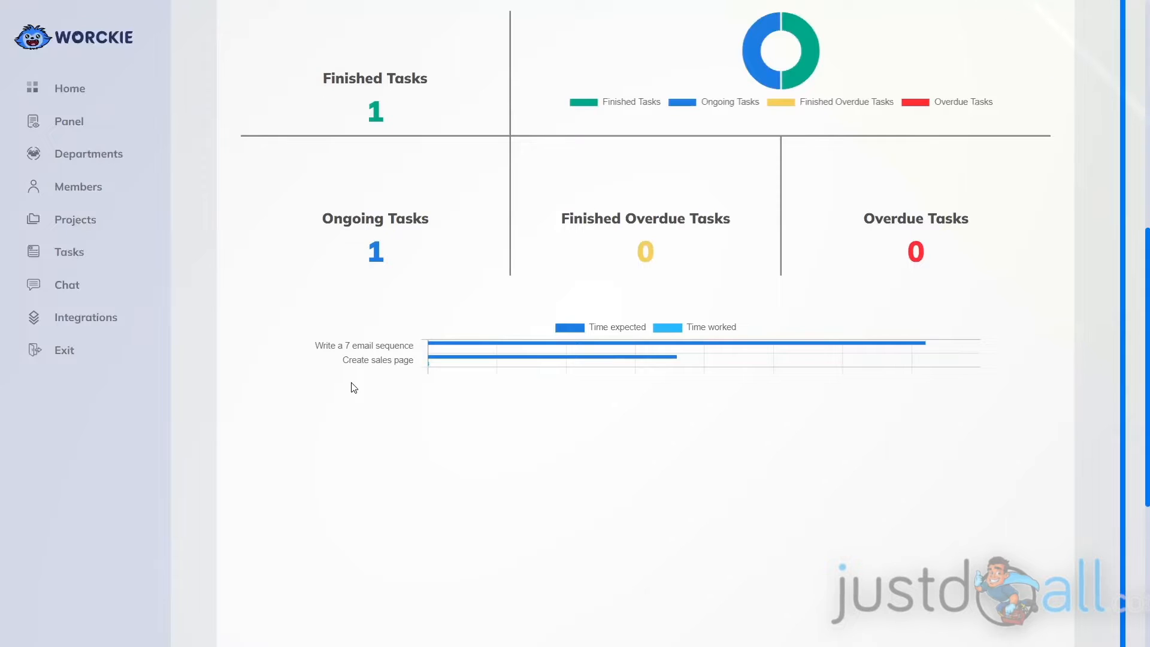
pyautogui.scroll(-5, 439, 405)
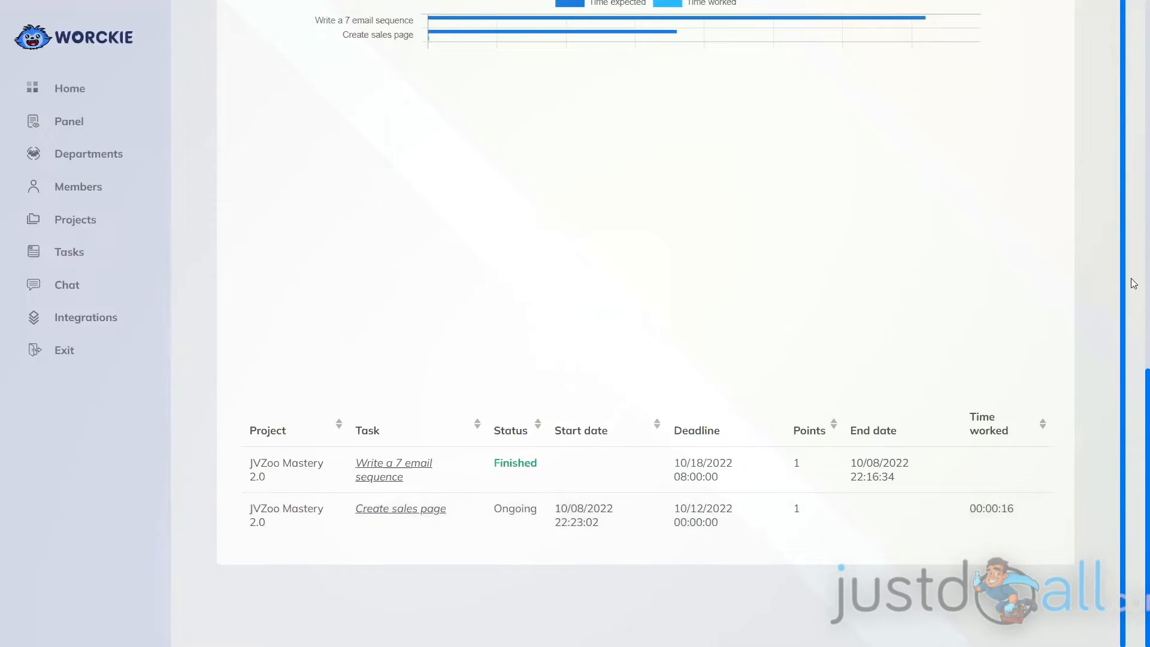
pyautogui.scroll(12, 1133, 278)
pyautogui.scroll(2, 1133, 277)
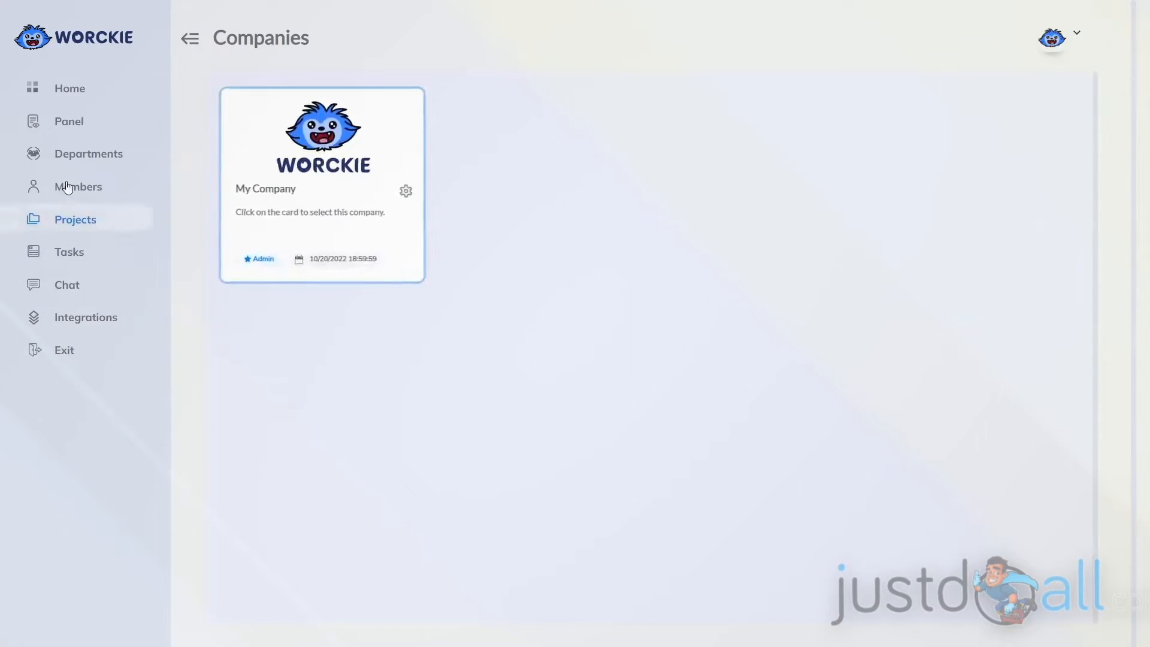
# Open the Trello integration from the Integrations page.
pyautogui.click(70, 319)
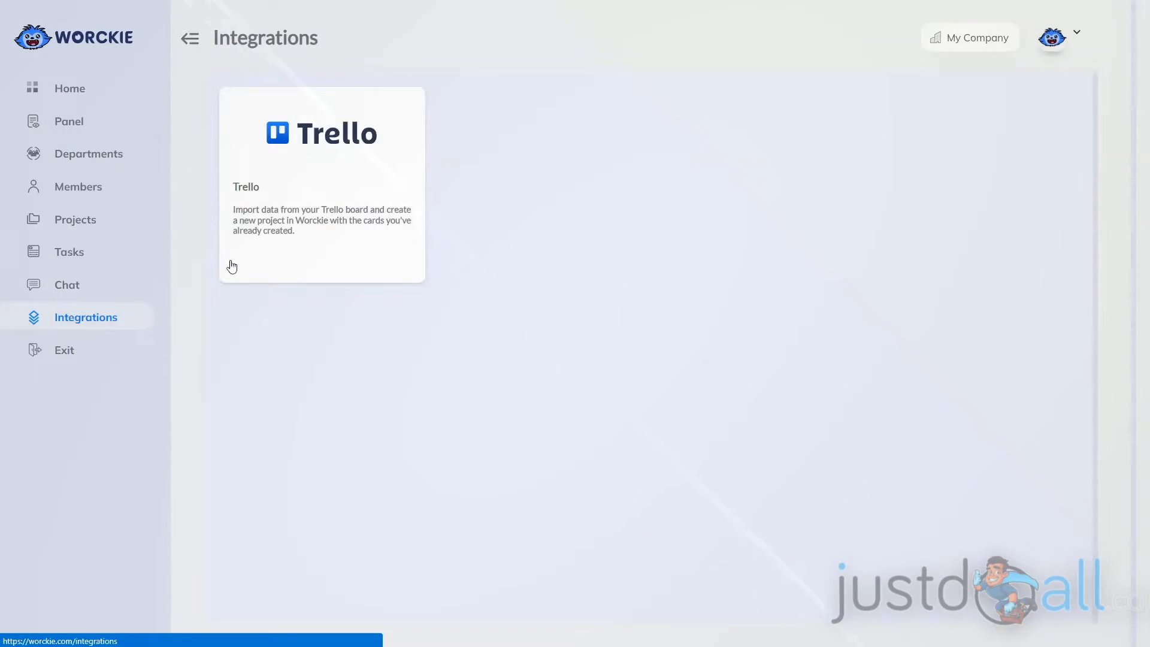
pyautogui.click(313, 170)
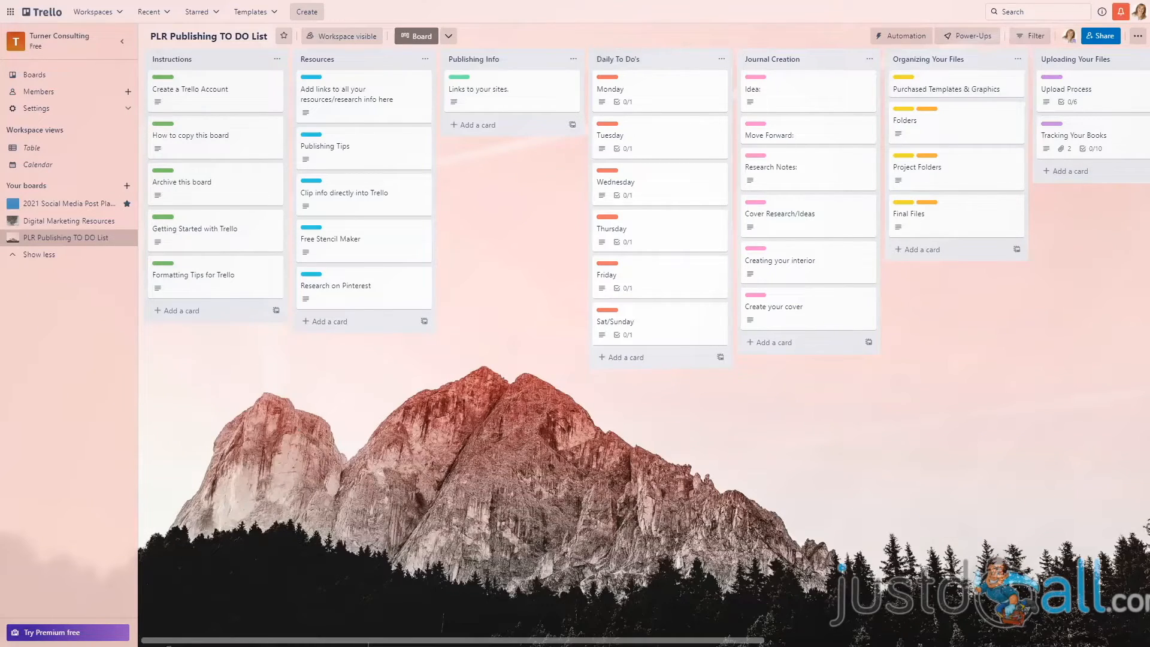
# Export the PLR Publishing TO DO List board from Trello as JSON.
pyautogui.click(1136, 38)
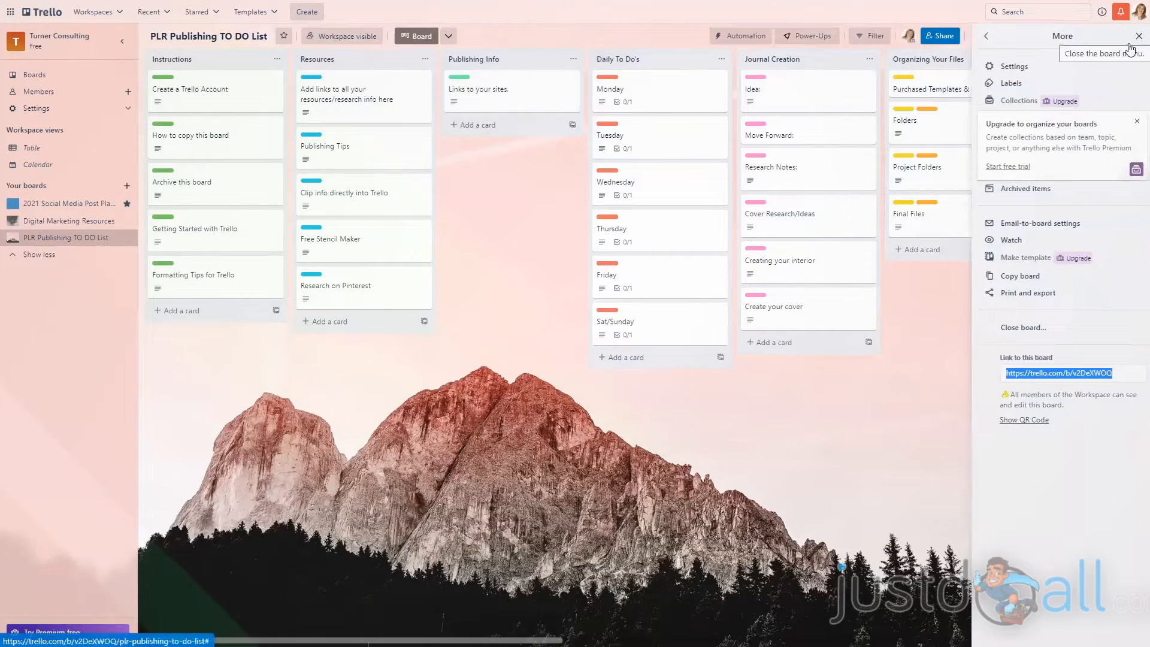
pyautogui.click(987, 37)
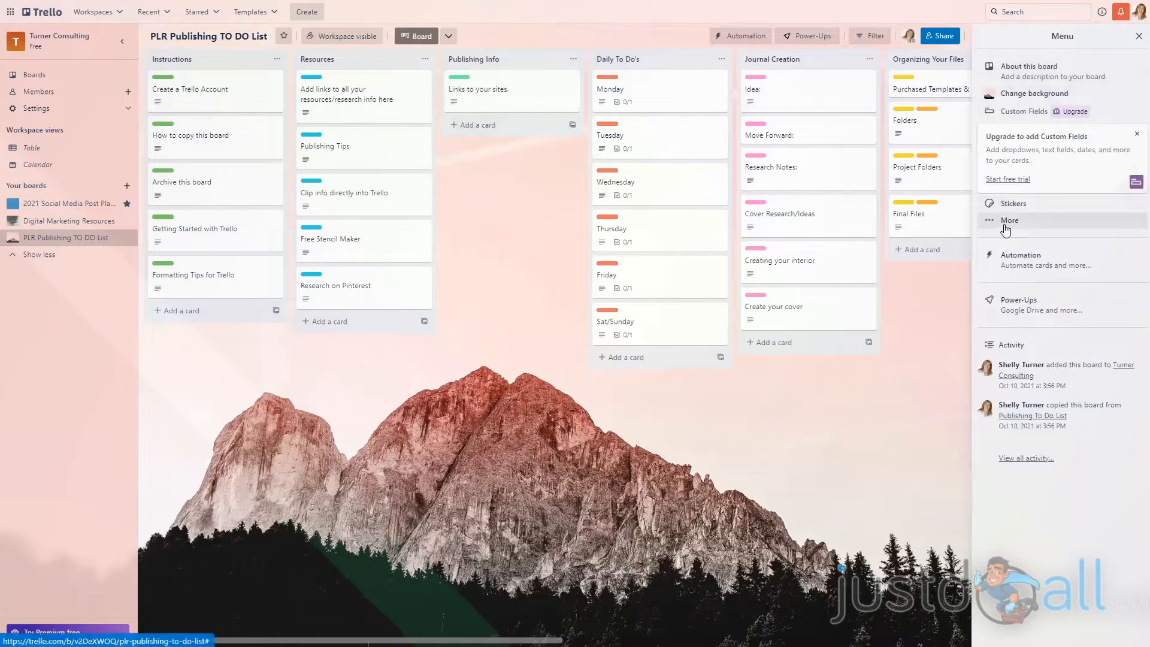
pyautogui.click(999, 225)
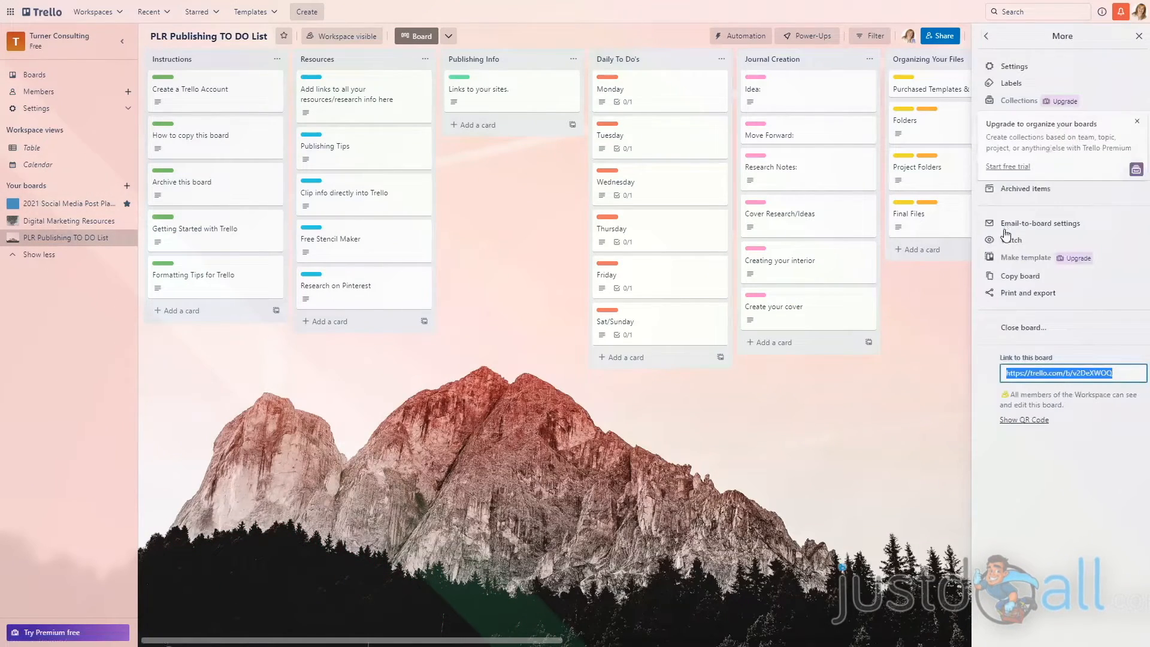
pyautogui.click(1020, 299)
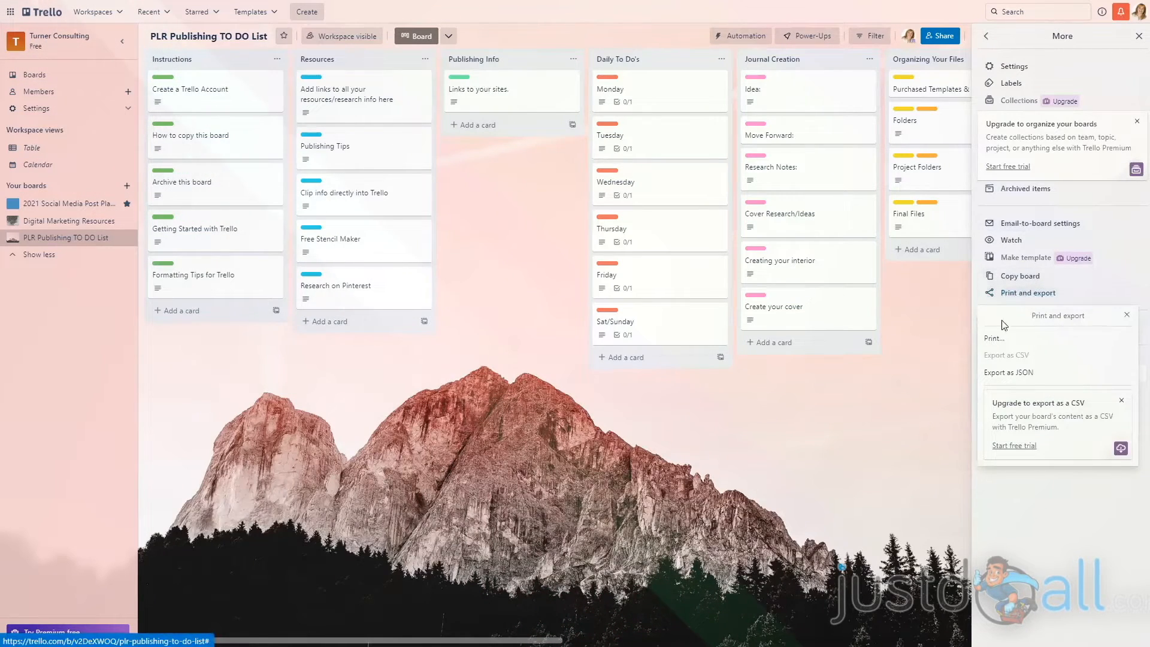
pyautogui.click(1013, 374)
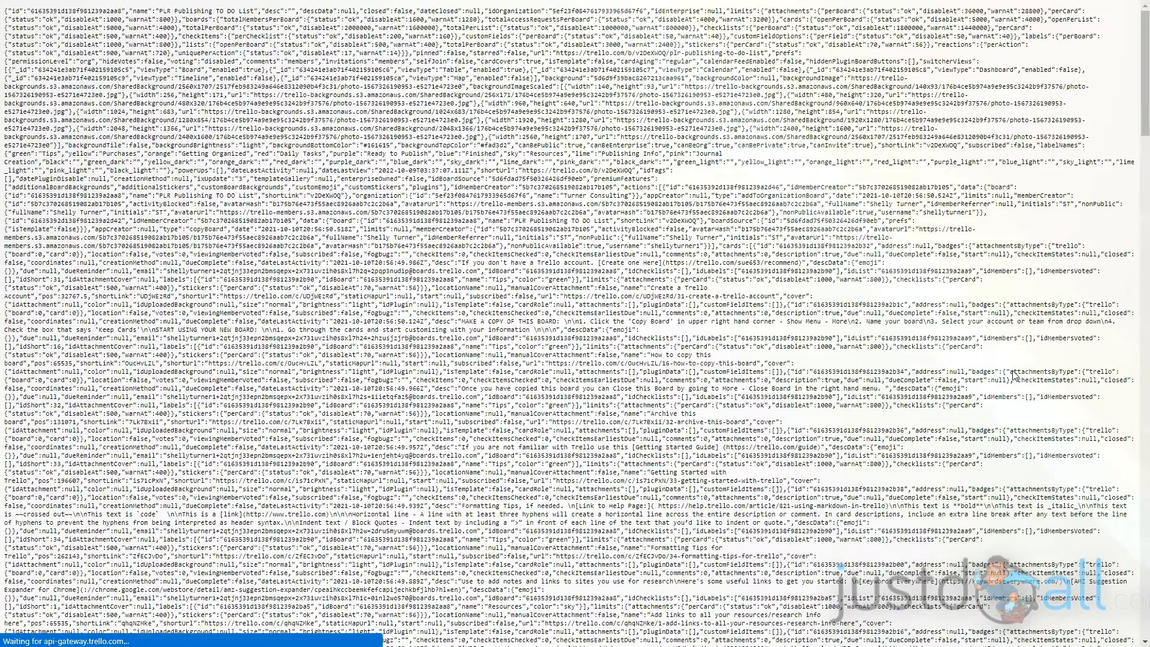
# Save the exported board data as the JSON file v2DeXWOQ in the Downloads folder.
pyautogui.rightClick(493, 129)
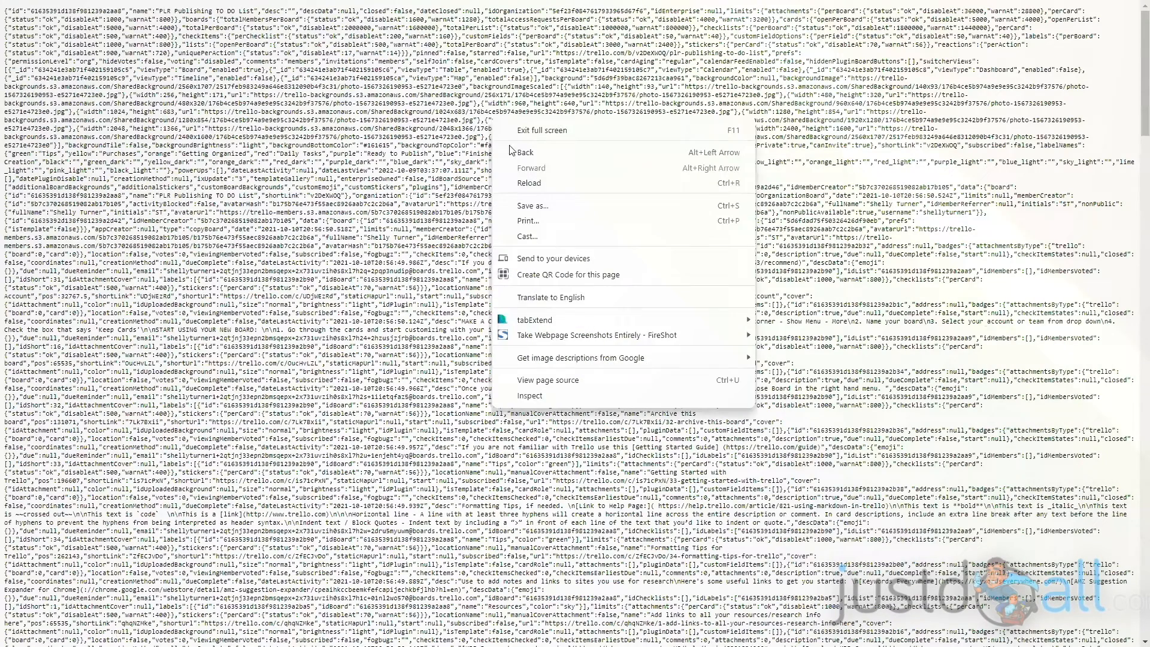
pyautogui.click(523, 213)
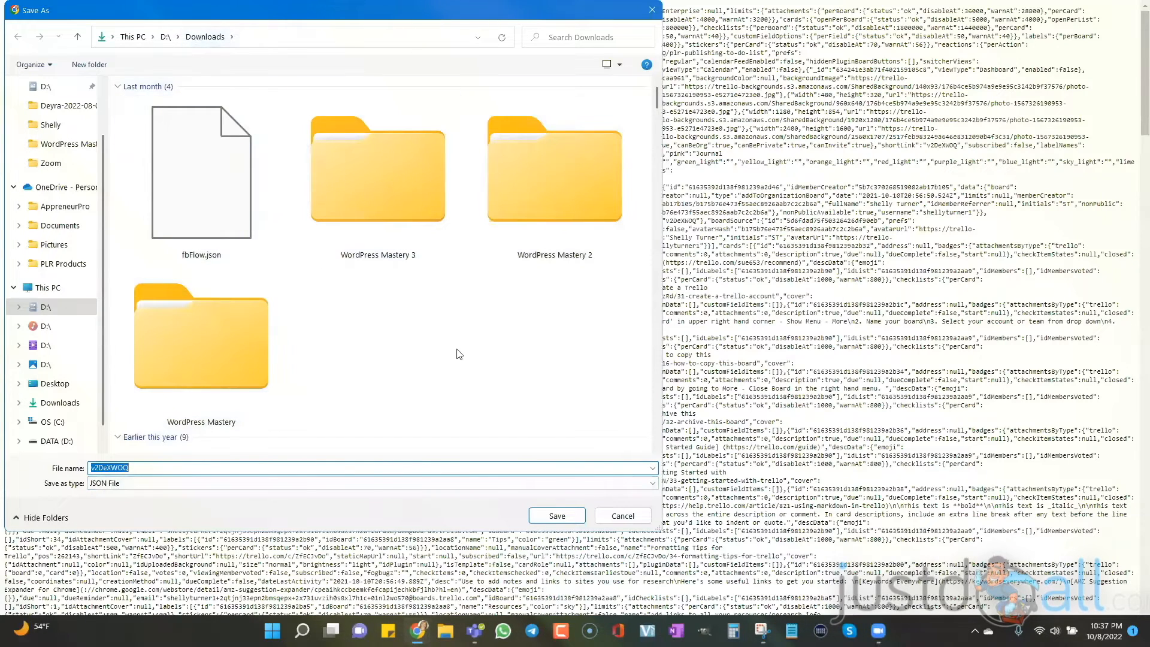
pyautogui.click(557, 516)
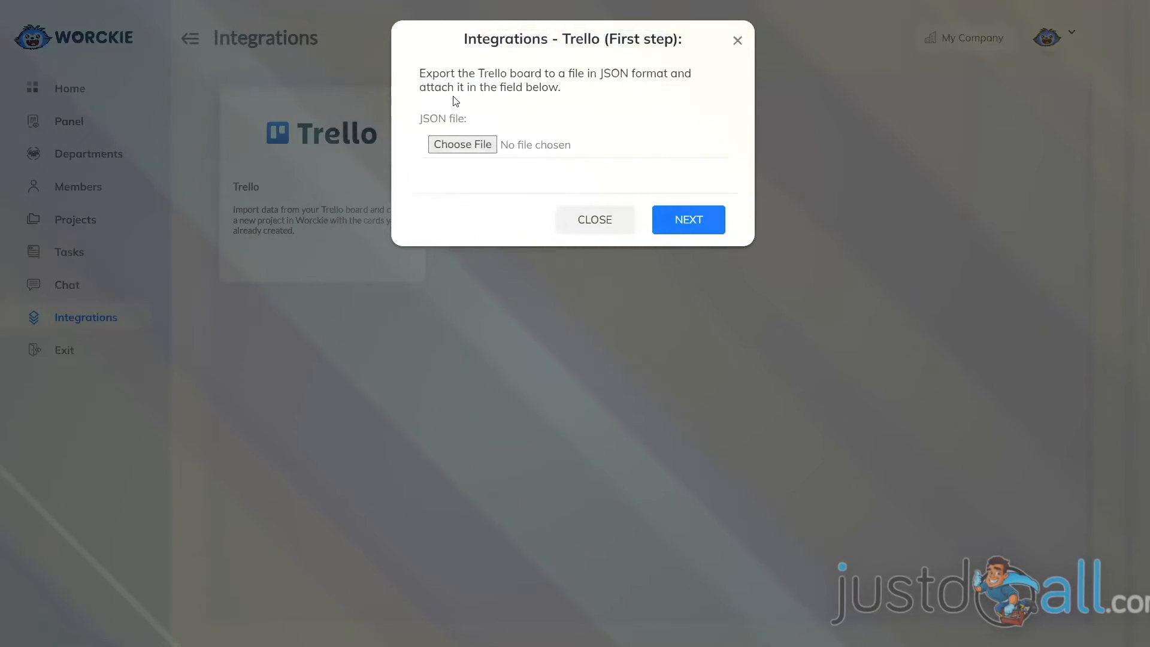
# In Worckie, attach v2DeXWOQ.json from Downloads to the Trello integration and continue to the member assignment.
pyautogui.click(459, 148)
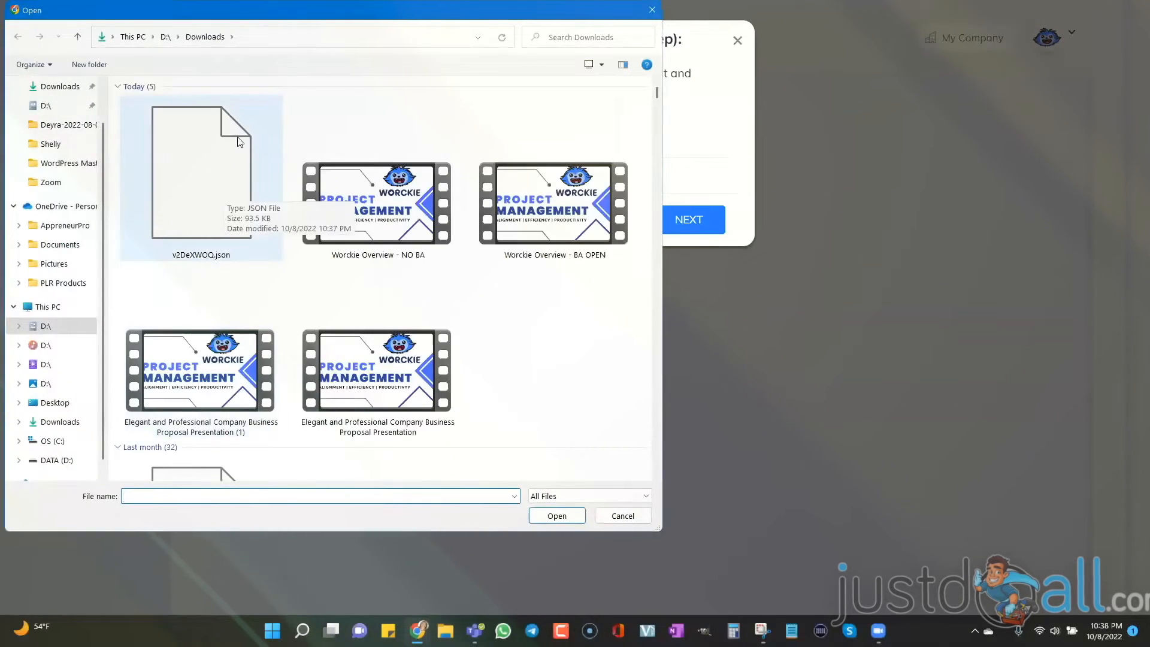
pyautogui.click(175, 185)
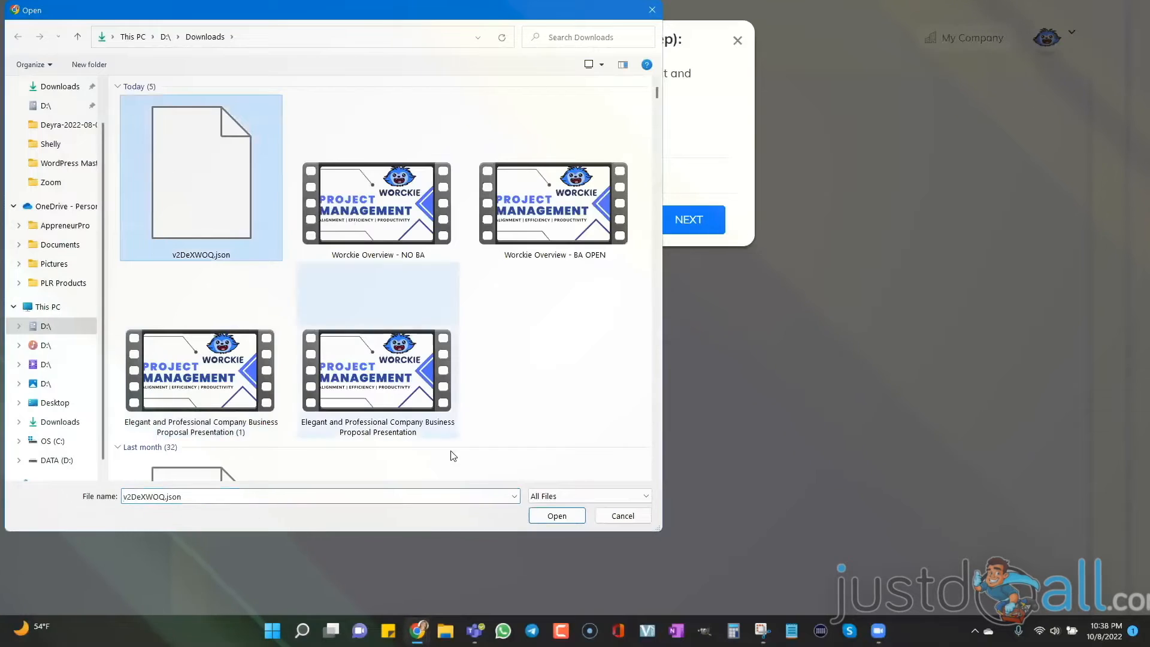
pyautogui.click(535, 517)
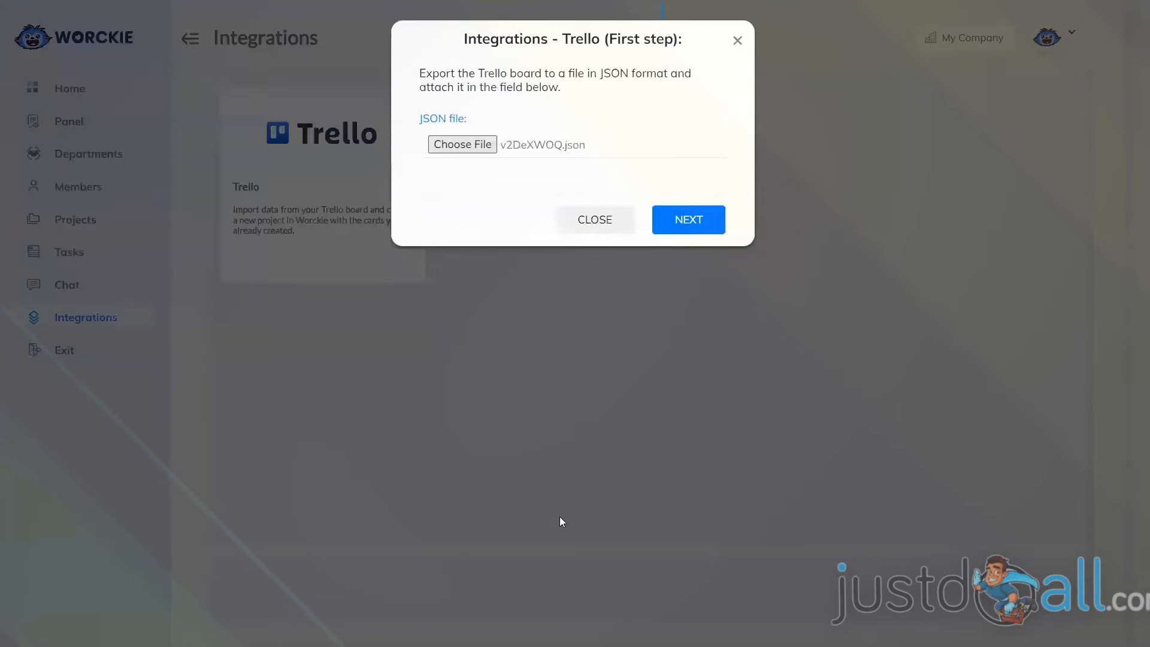
pyautogui.click(680, 220)
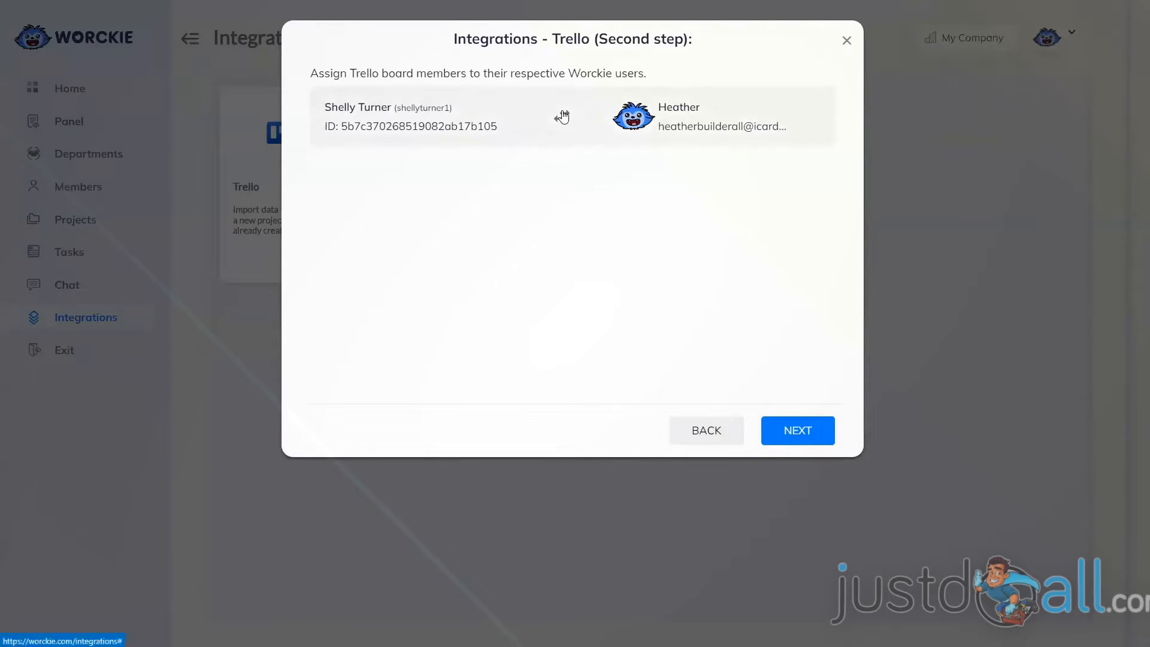
# Assign the Trello board member to the other Worckie user's account and continue to the project details.
pyautogui.click(696, 112)
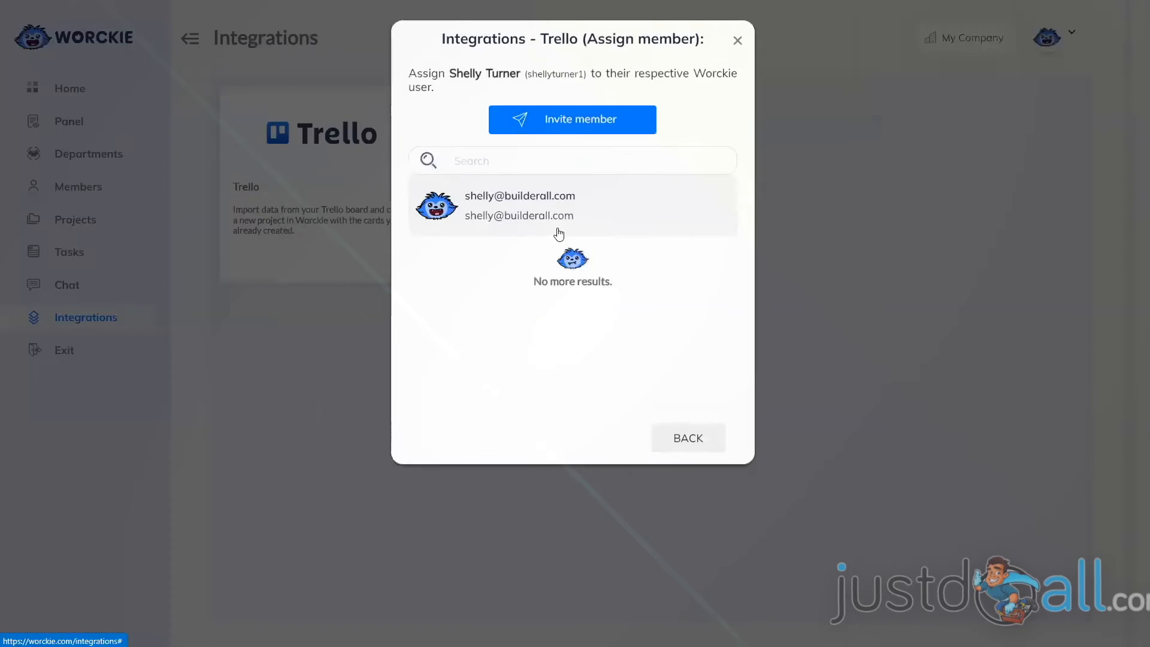
pyautogui.click(534, 205)
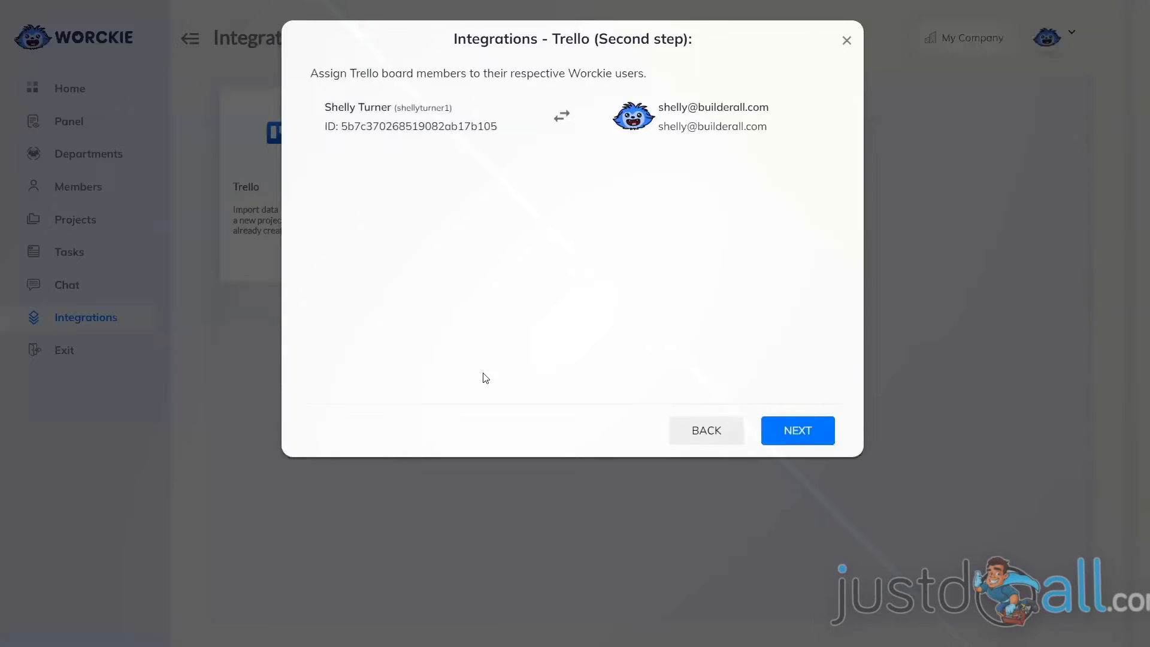
pyautogui.click(795, 431)
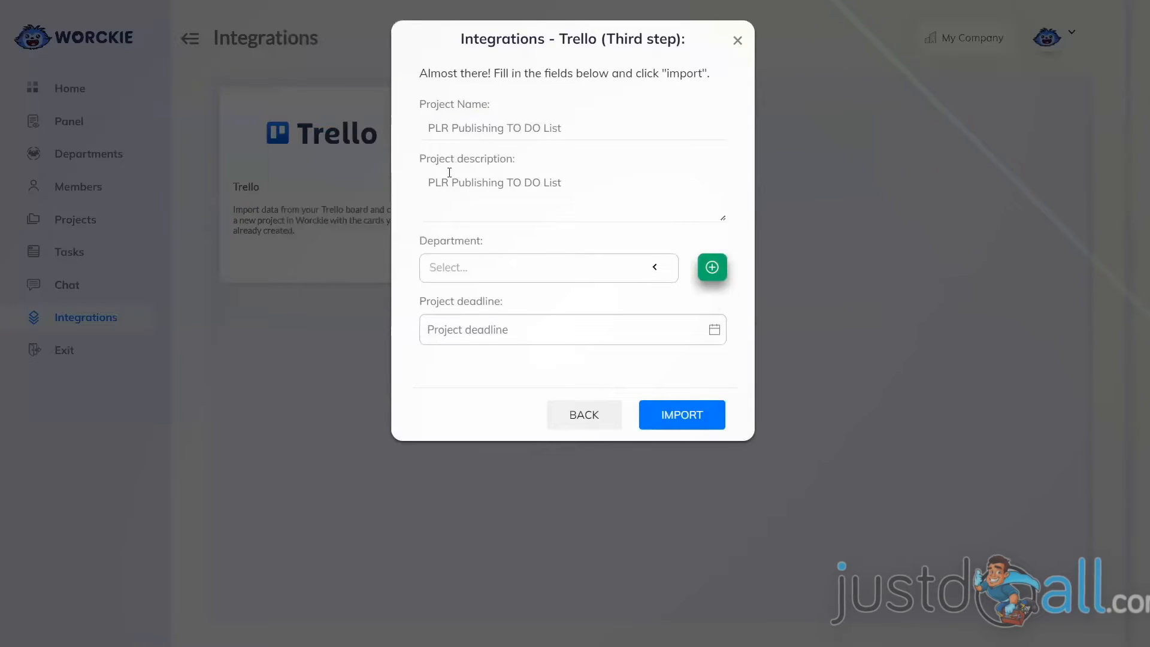
pyautogui.click(479, 274)
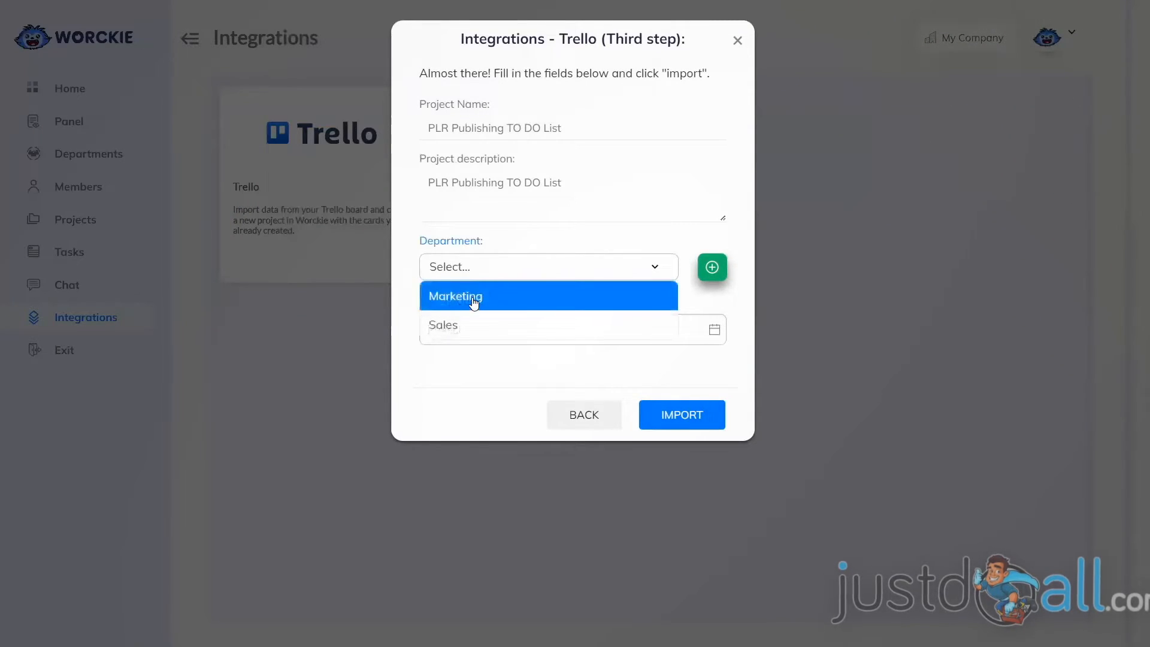
pyautogui.click(472, 299)
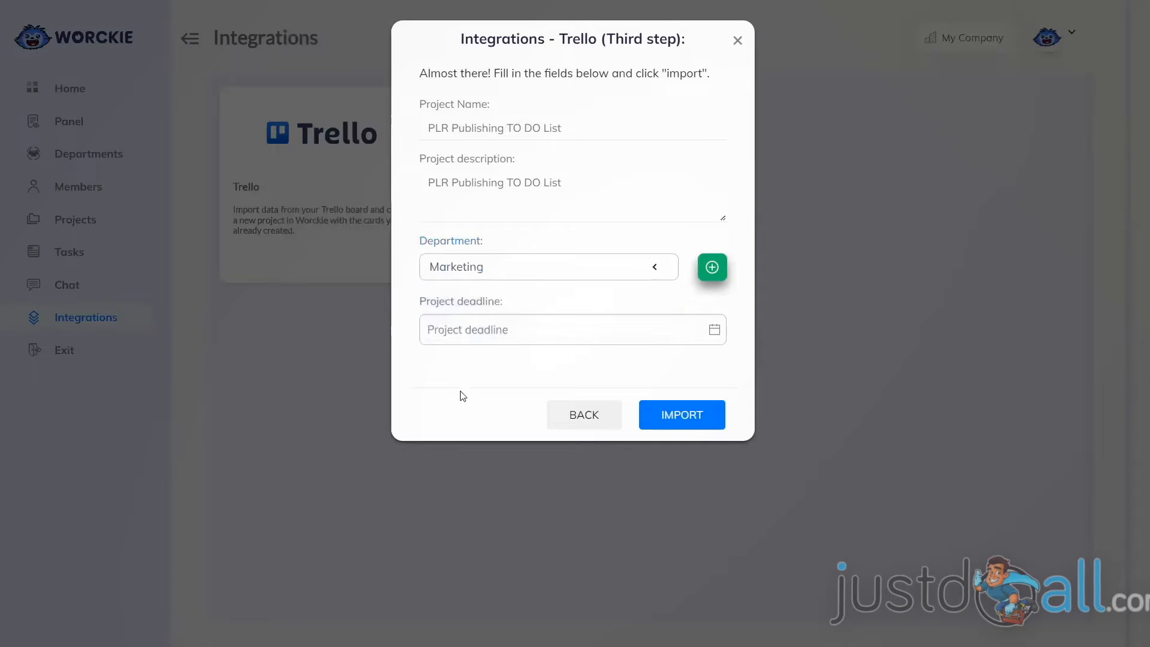
pyautogui.click(462, 333)
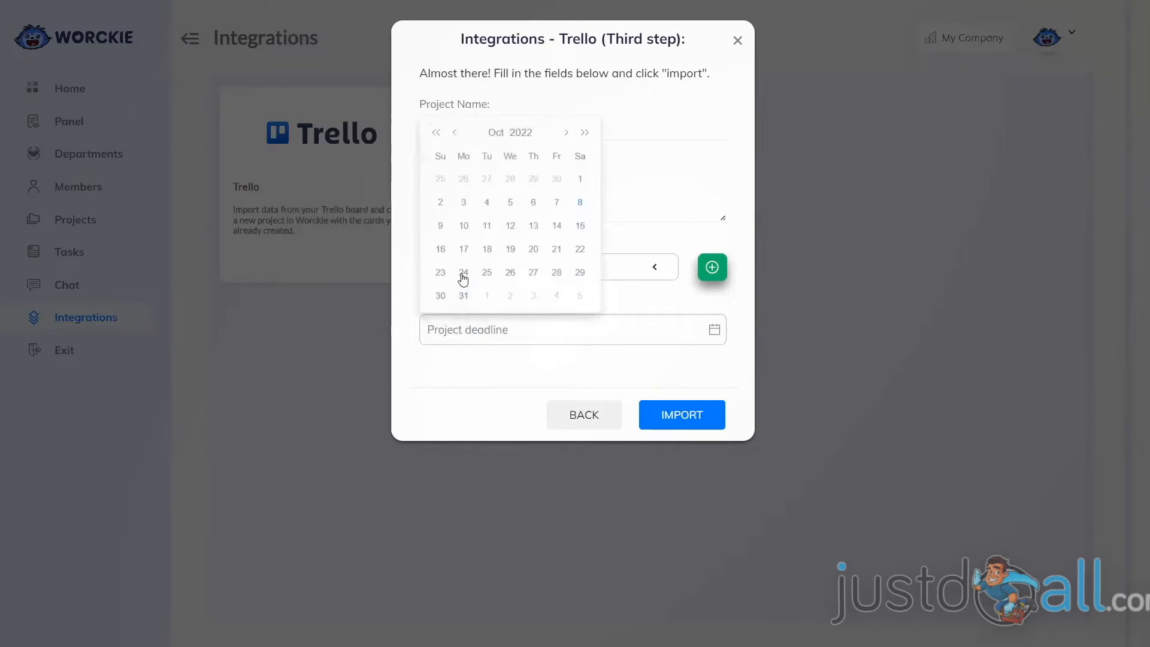
pyautogui.click(532, 272)
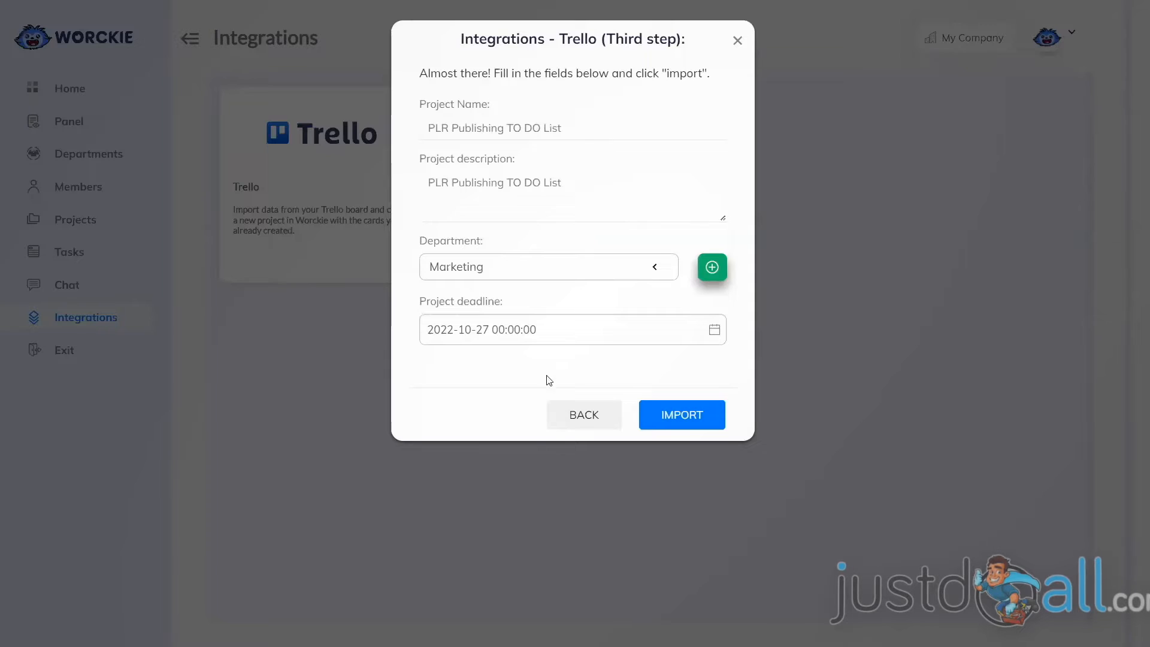
pyautogui.click(679, 419)
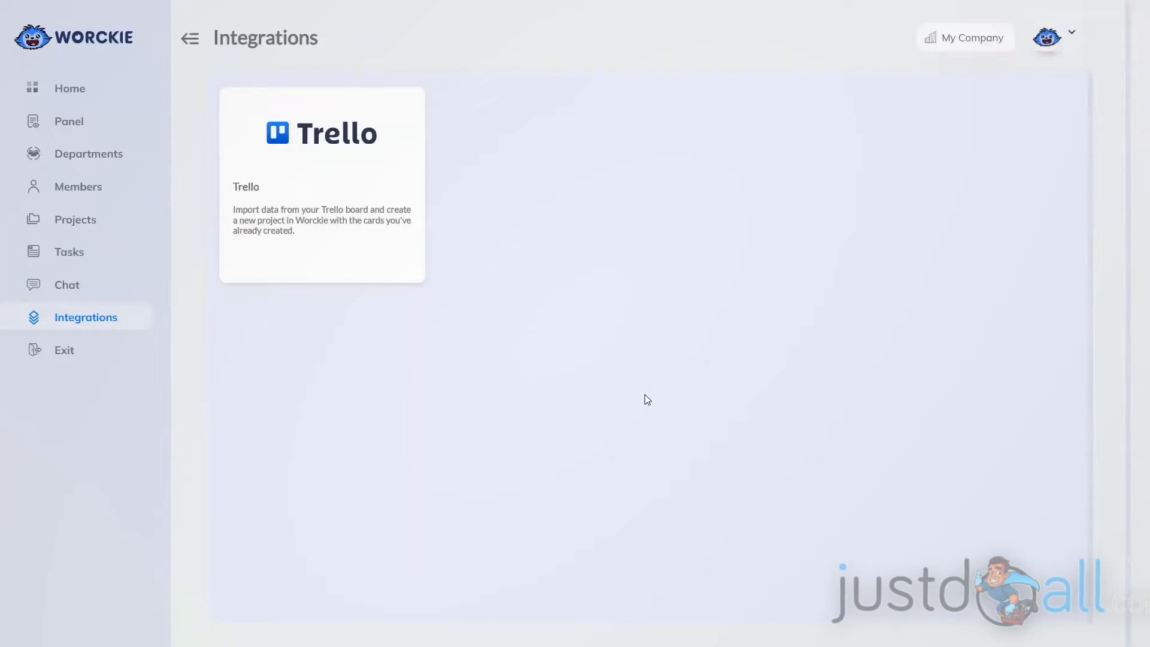
# Open the board of the imported PLR Publishing TO DO List project from the Projects page.
pyautogui.click(82, 227)
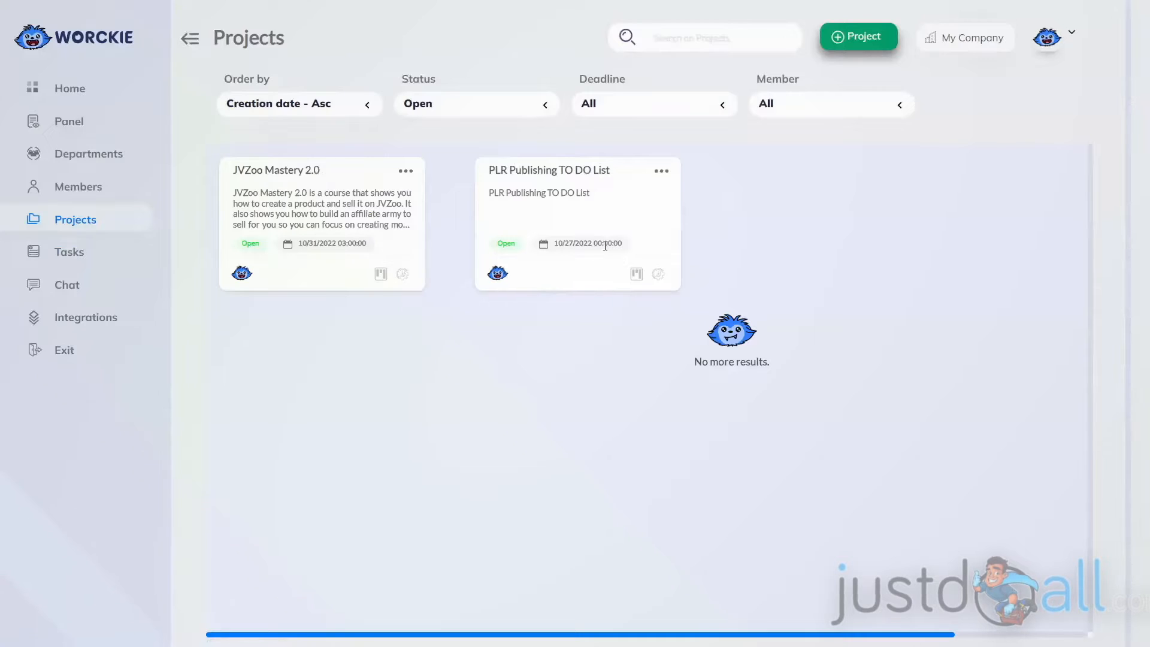
pyautogui.click(636, 279)
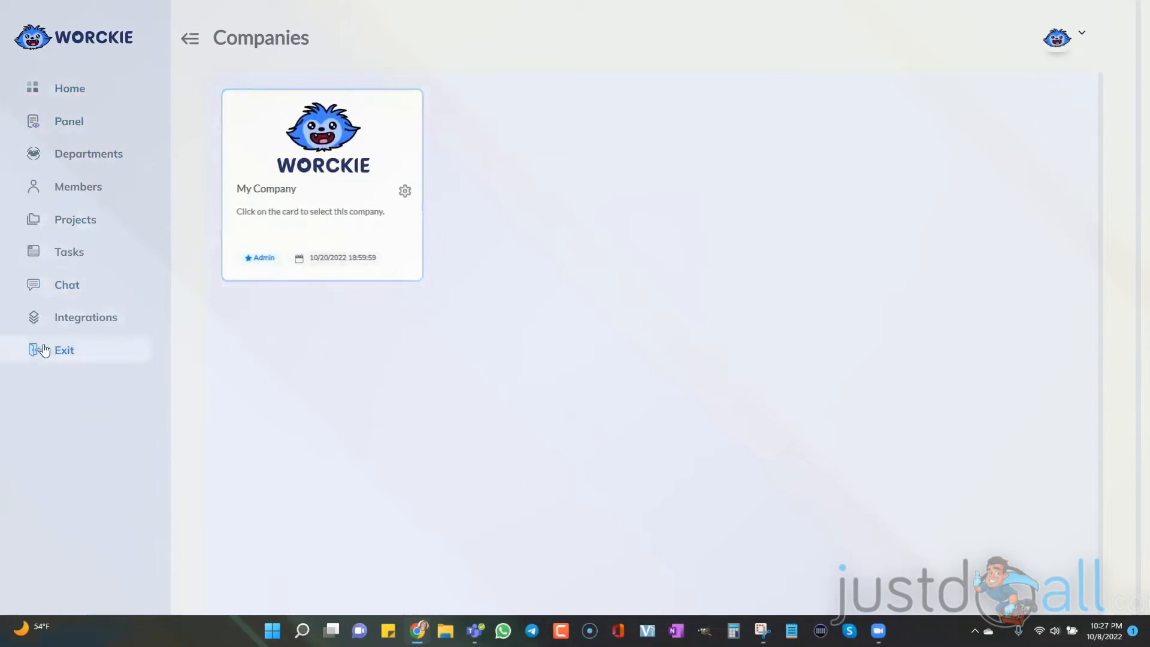
# Open a new chat with the listed member and send "Did you get a chance to see the new task created for the JVZoo Mastery course?".
pyautogui.click(60, 290)
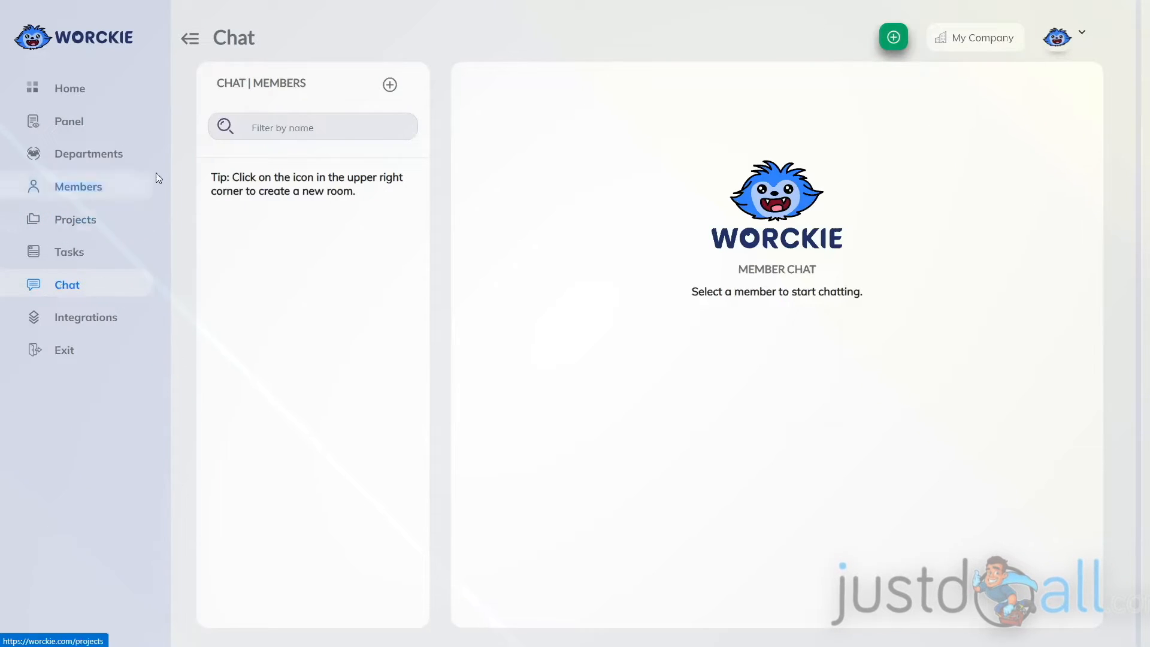
pyautogui.click(894, 39)
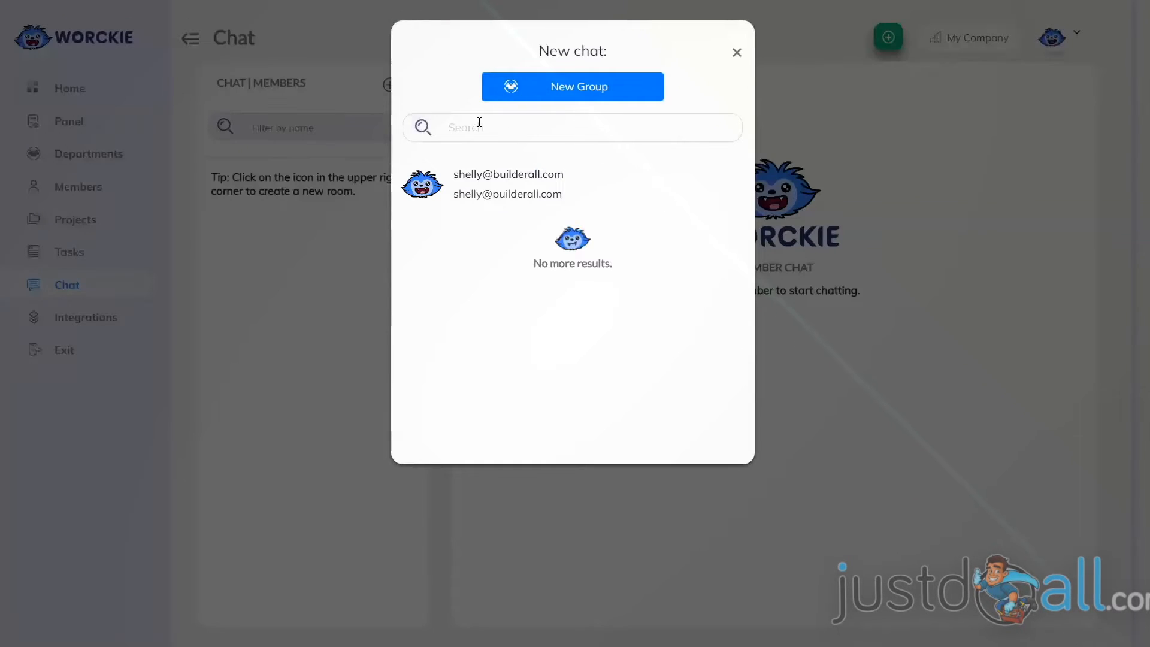
pyautogui.click(477, 186)
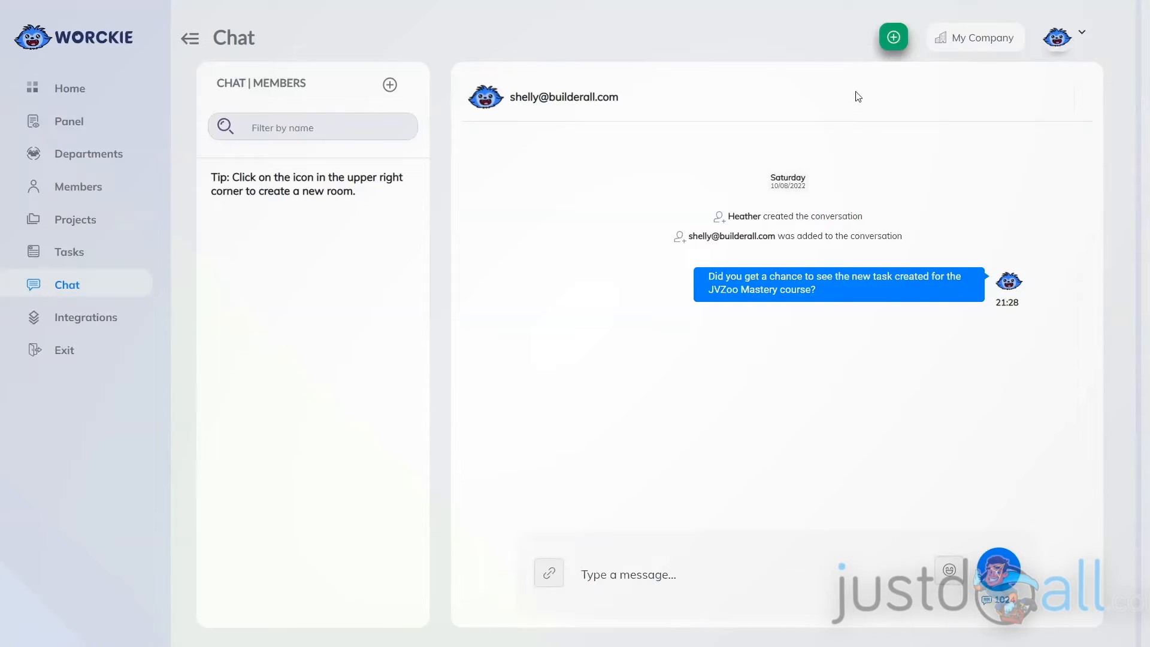
# Start a new group chat from the Chat page.
pyautogui.click(892, 39)
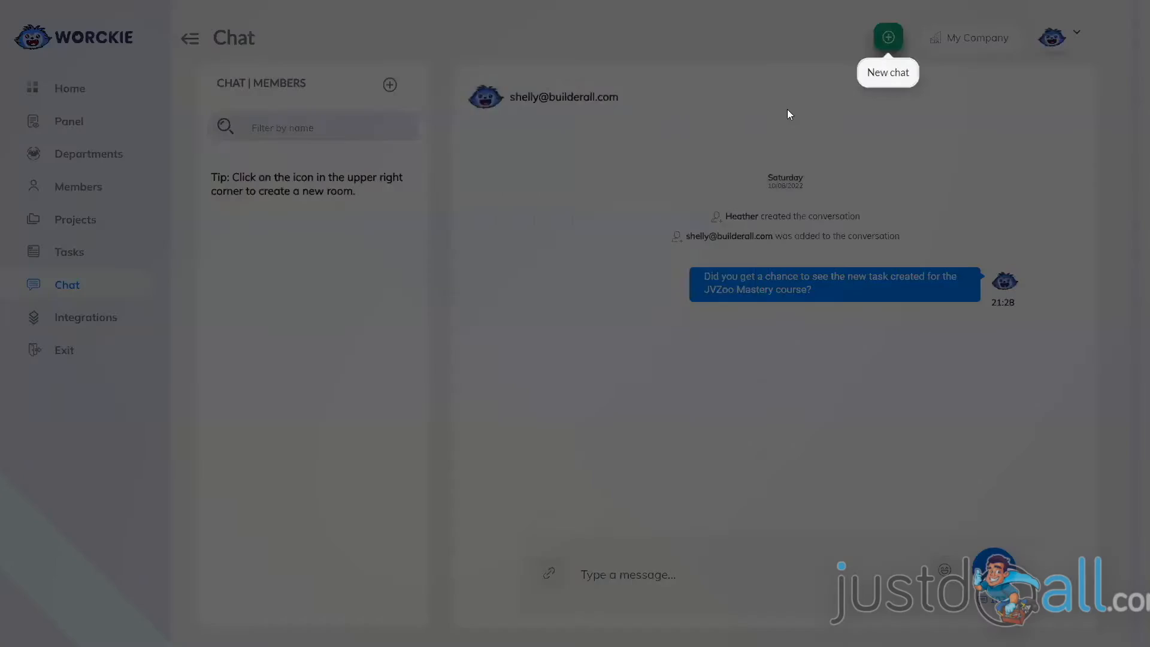
pyautogui.click(525, 84)
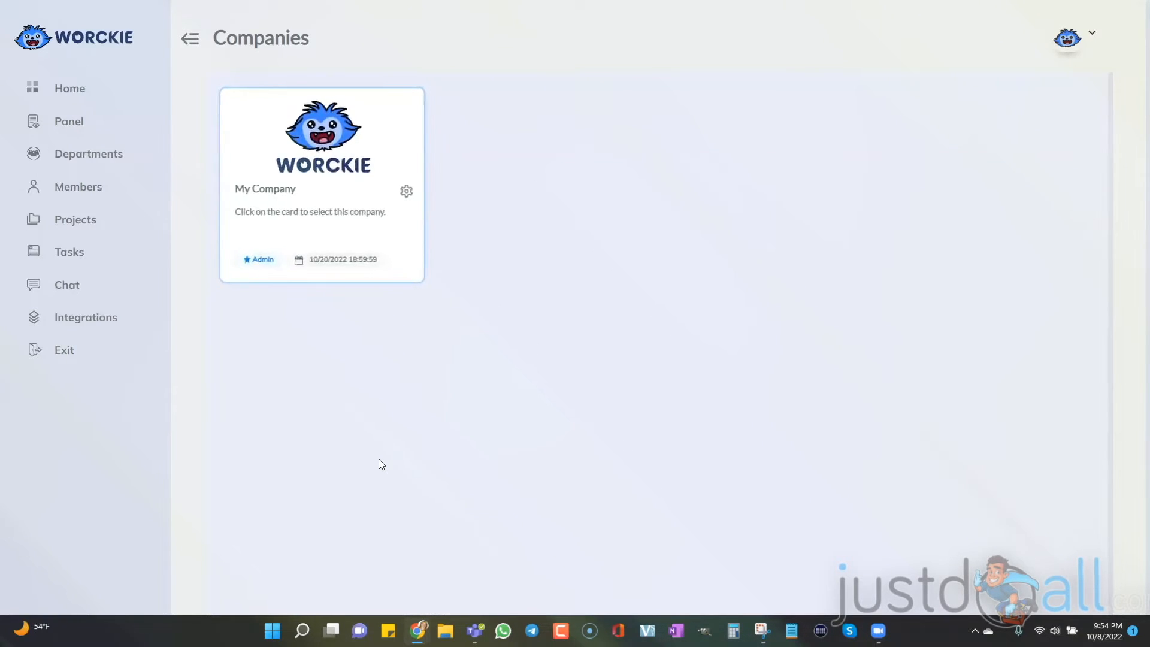
# Start a new project on the Projects page, name it JVZoo Mastery 2.0 and paste in the course description.
pyautogui.click(46, 154)
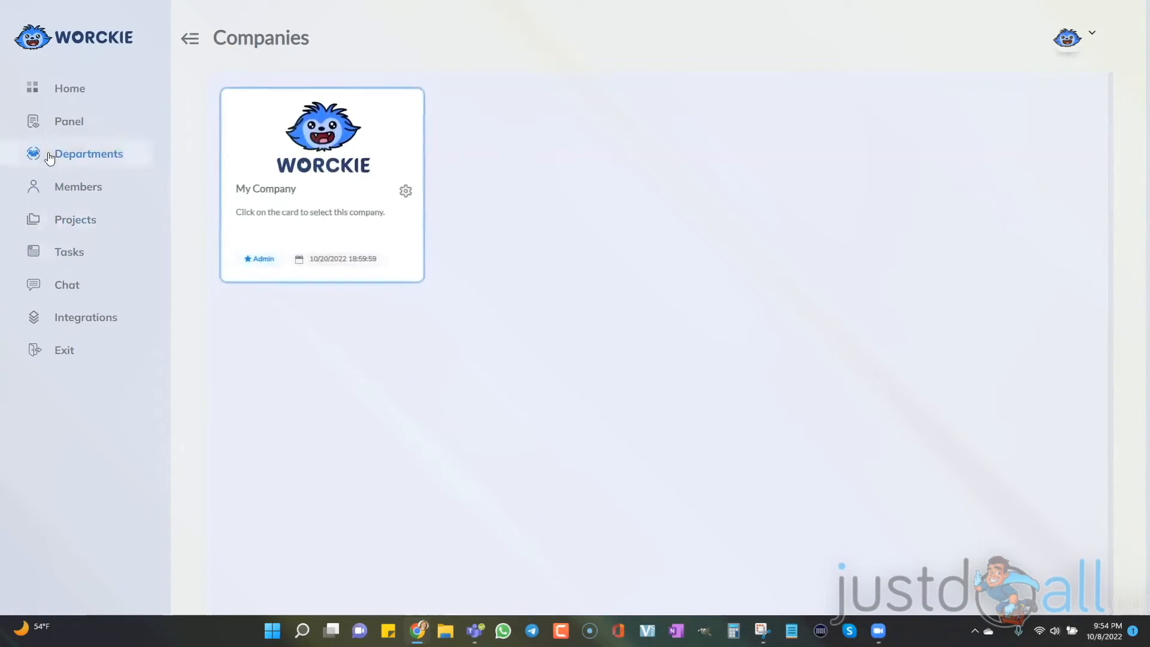
pyautogui.click(70, 221)
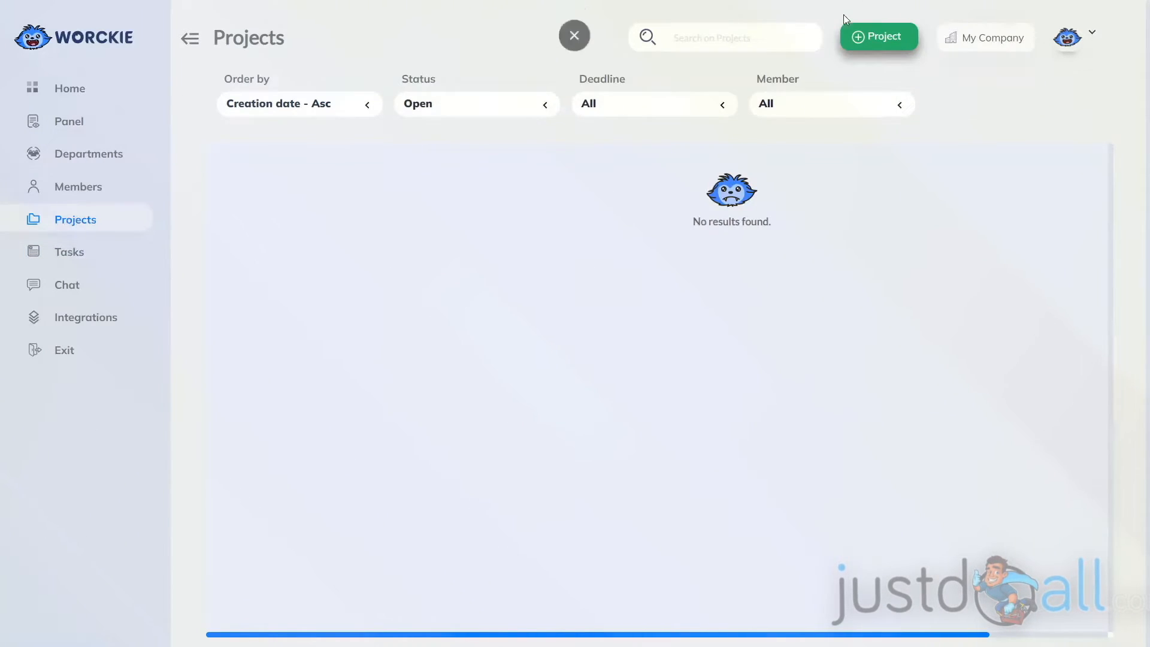
pyautogui.click(879, 42)
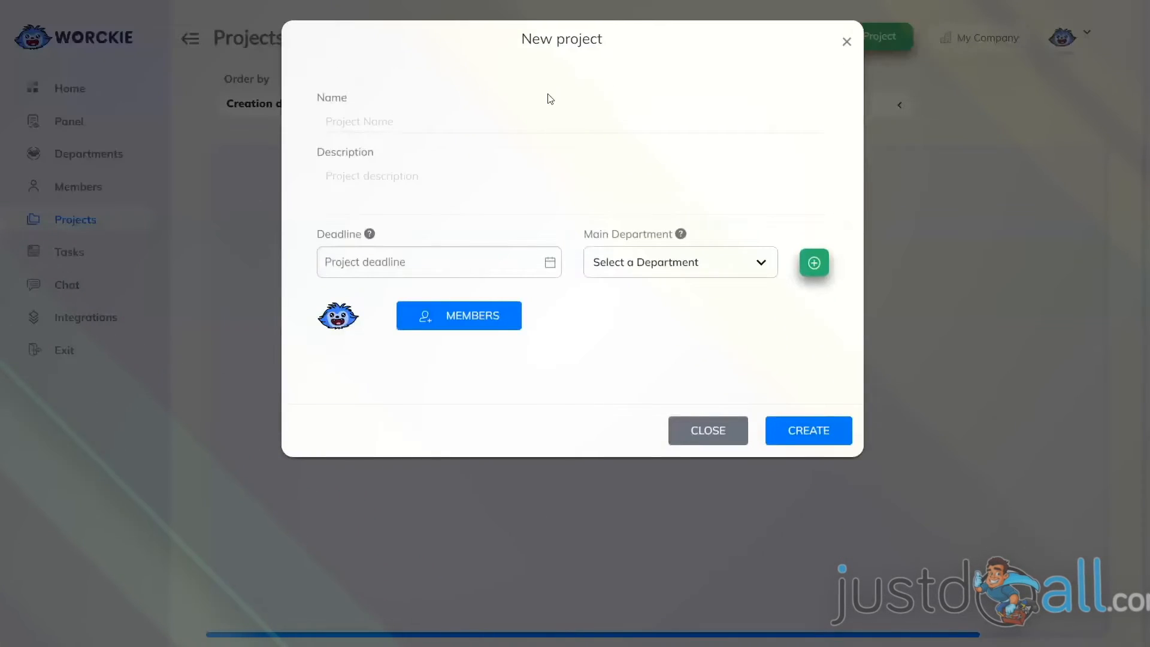
pyautogui.click(342, 121)
pyautogui.write('JVZoo Mastery 2.0')
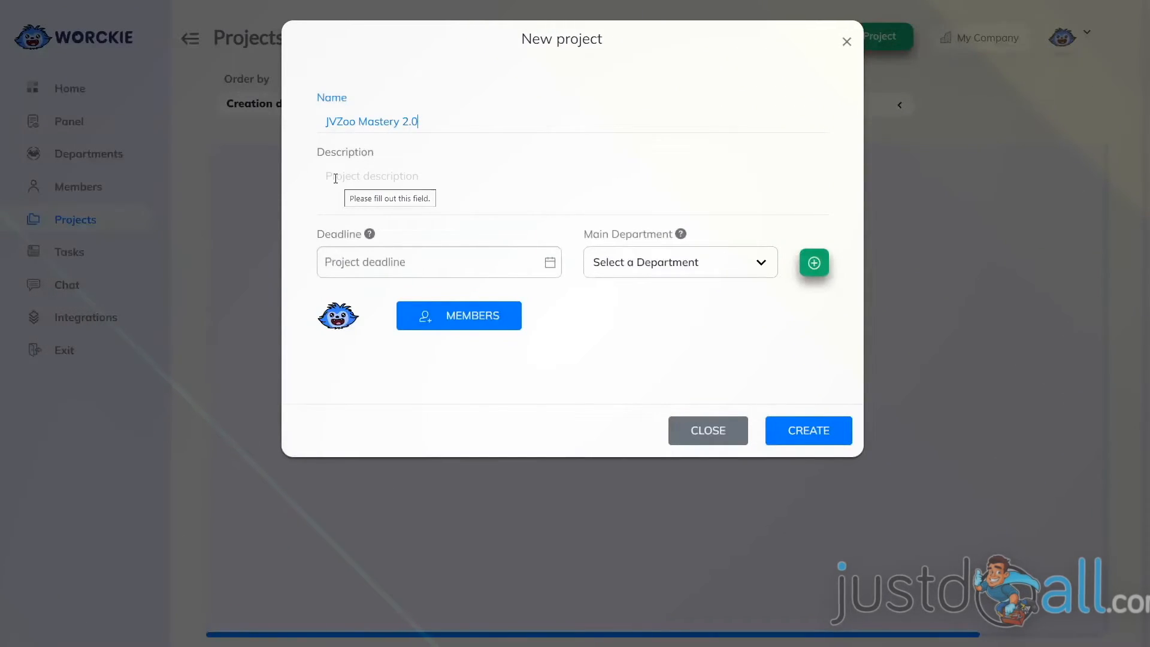
pyautogui.click(335, 178)
pyautogui.write('JVZoo Mastery 2.0 is a course that shows you how to create a product and sell it on JVZoo.  It also shows you how to build an affiliate army to sell for you so you can focus on creating more products to sell.')
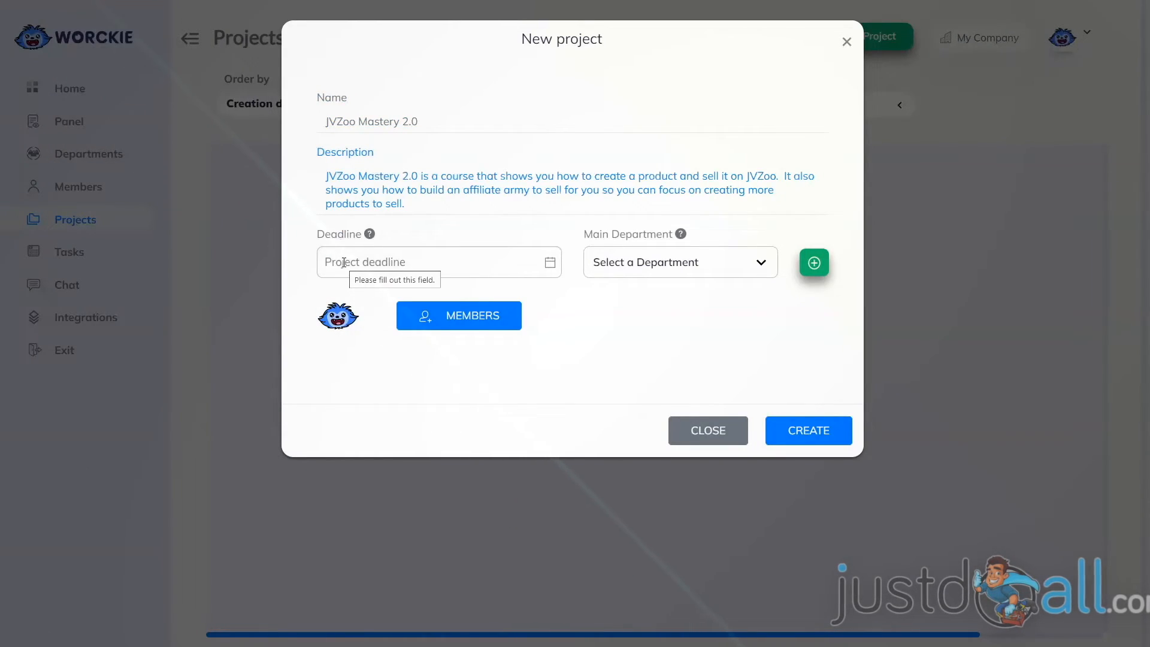
pyautogui.click(387, 262)
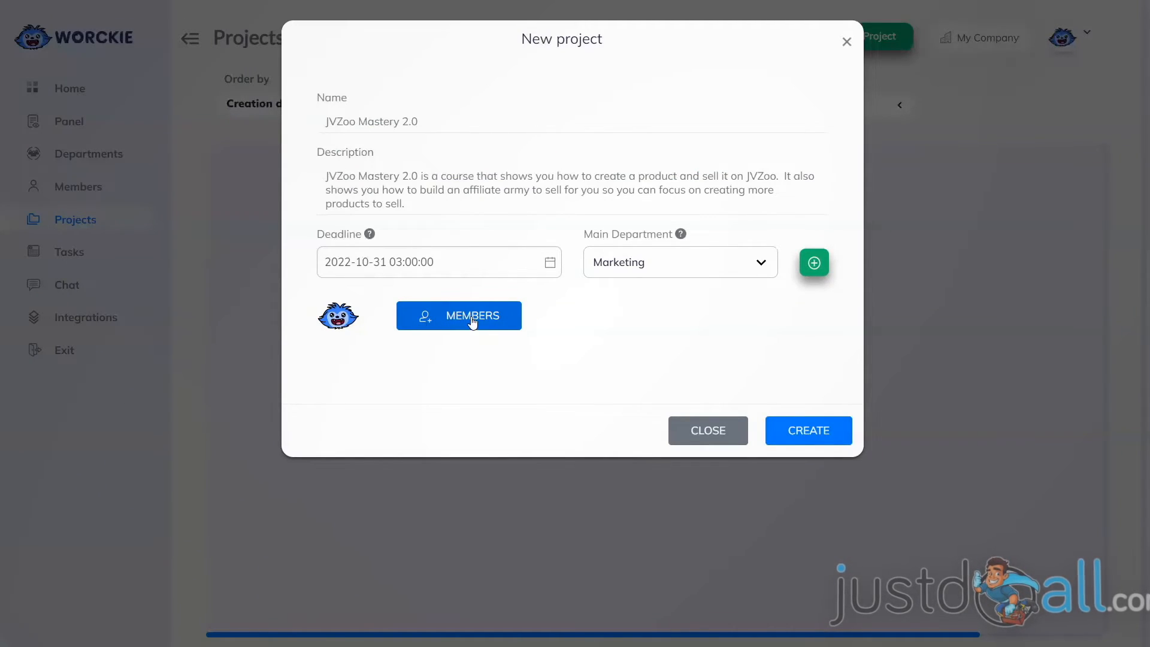
pyautogui.click(472, 319)
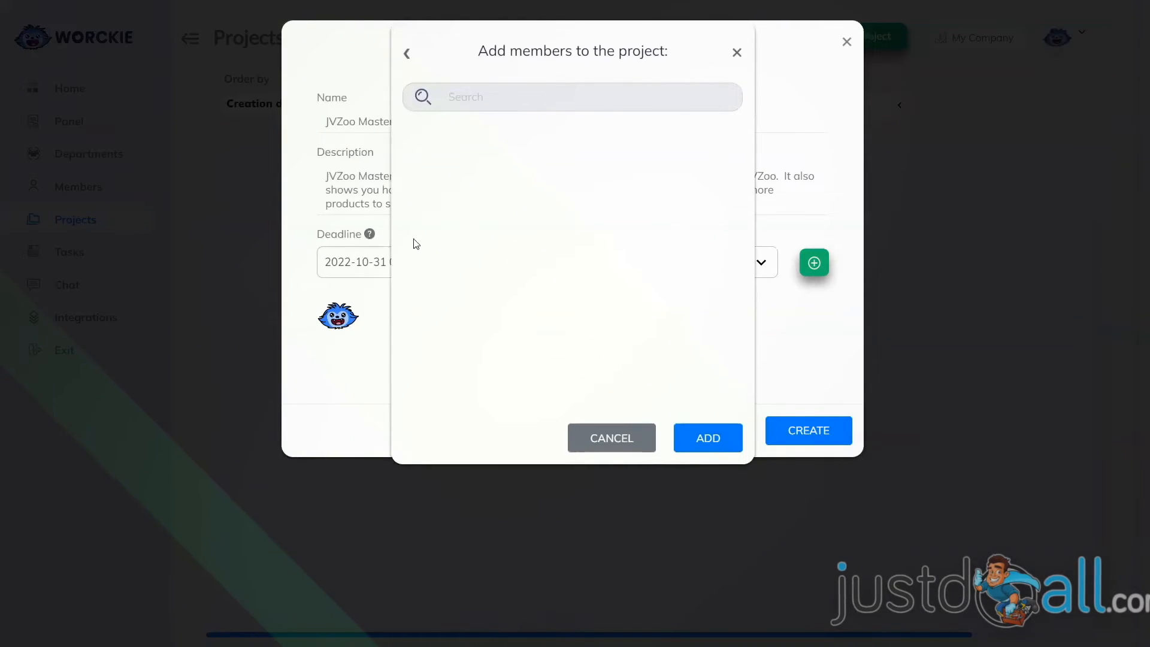
pyautogui.click(702, 447)
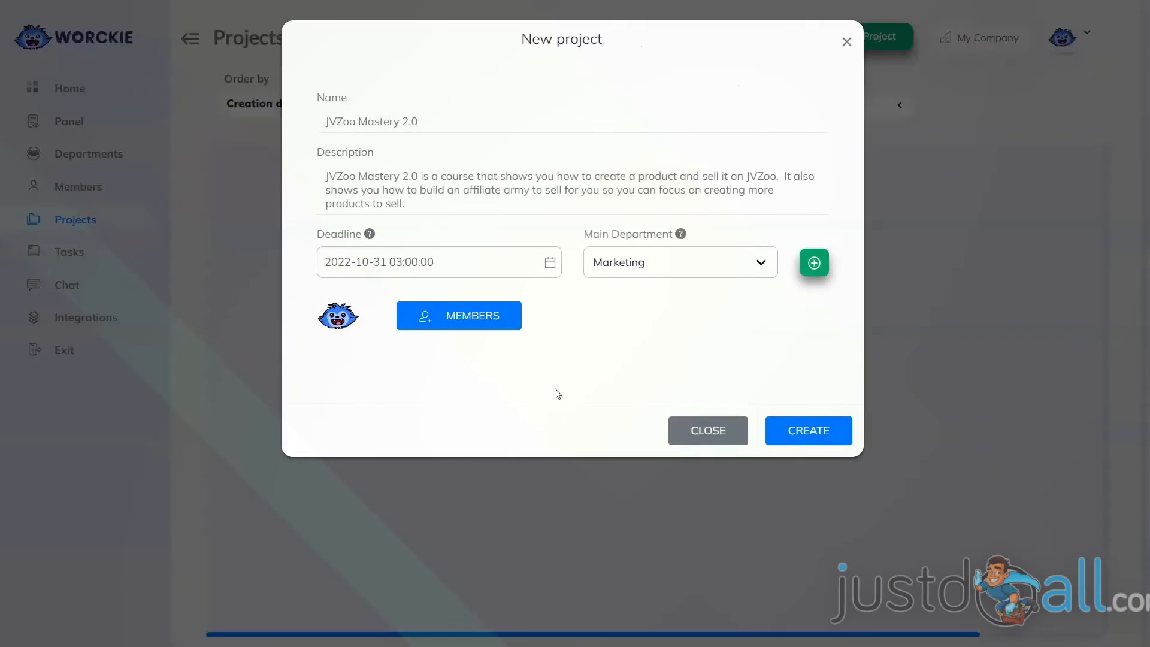
# Create the JVZoo Mastery 2.0 project and view the options available on its project card.
pyautogui.click(803, 434)
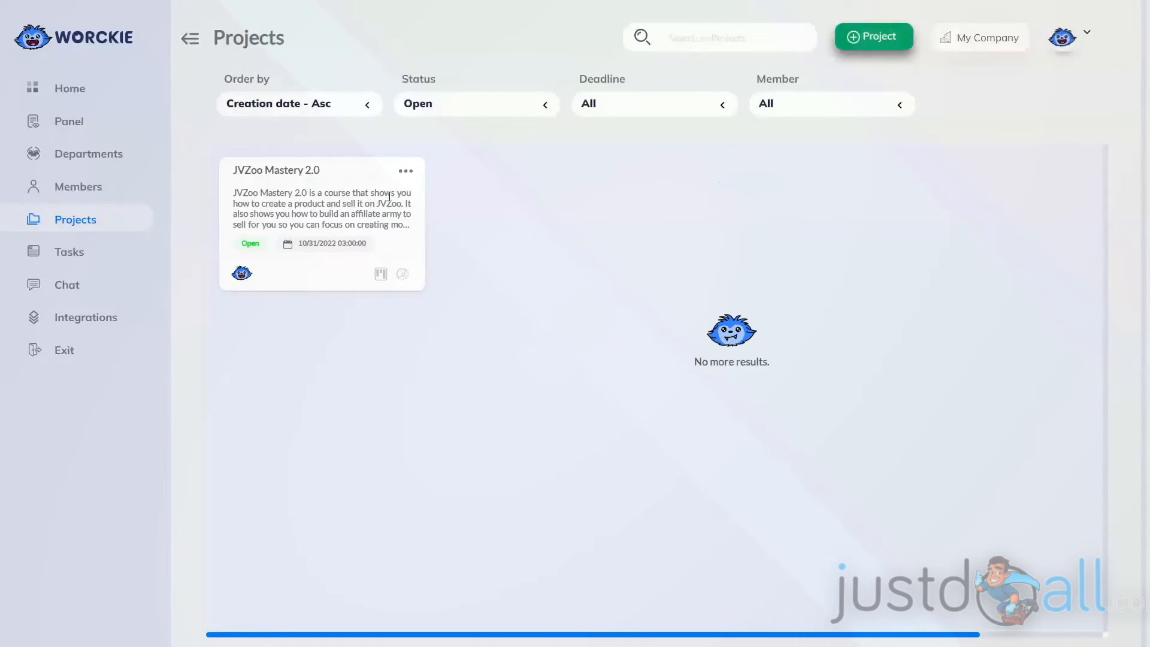
pyautogui.click(405, 173)
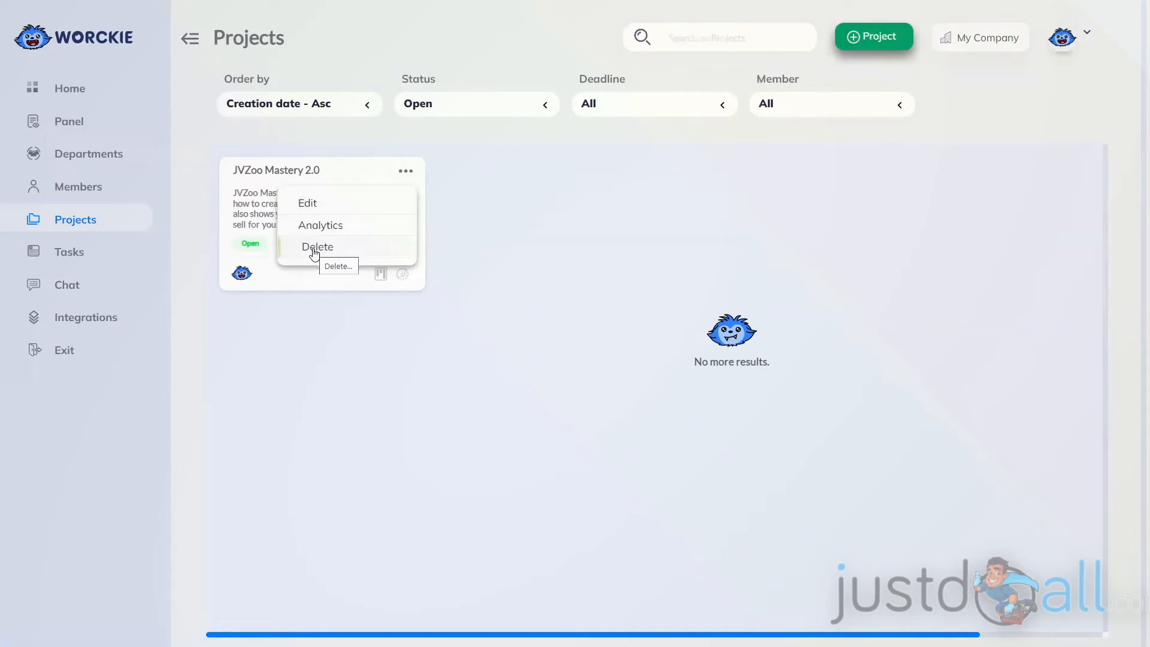
pyautogui.click(455, 236)
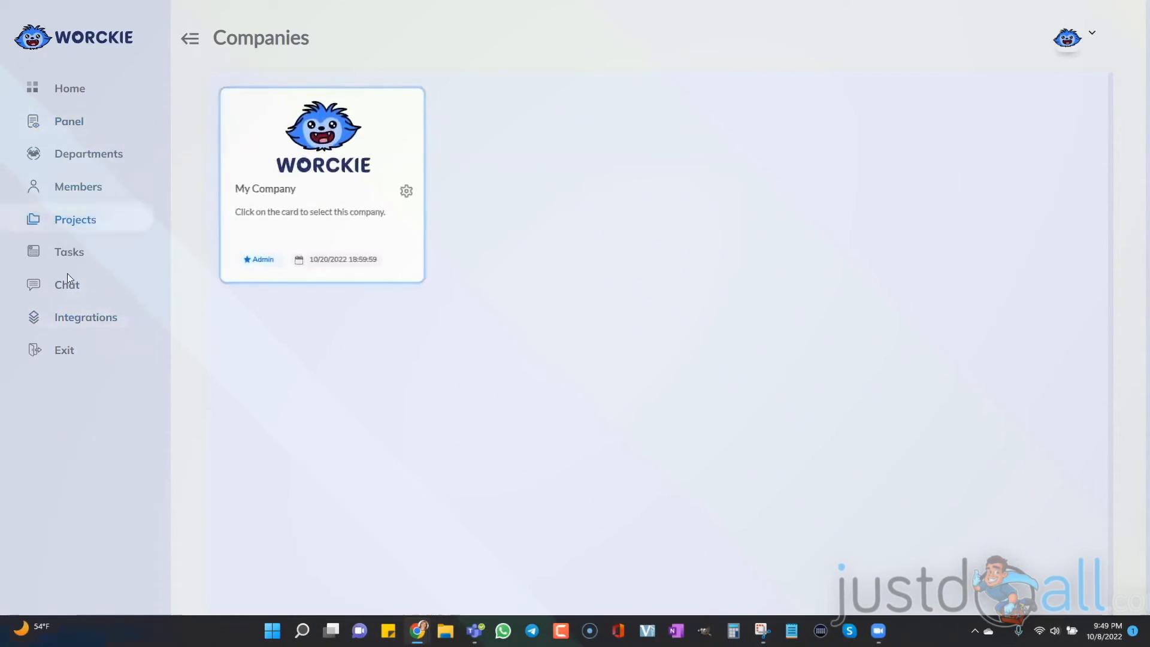
# Start a new member invitation on the Members page and paste in the invitee's e-mail address.
pyautogui.click(63, 189)
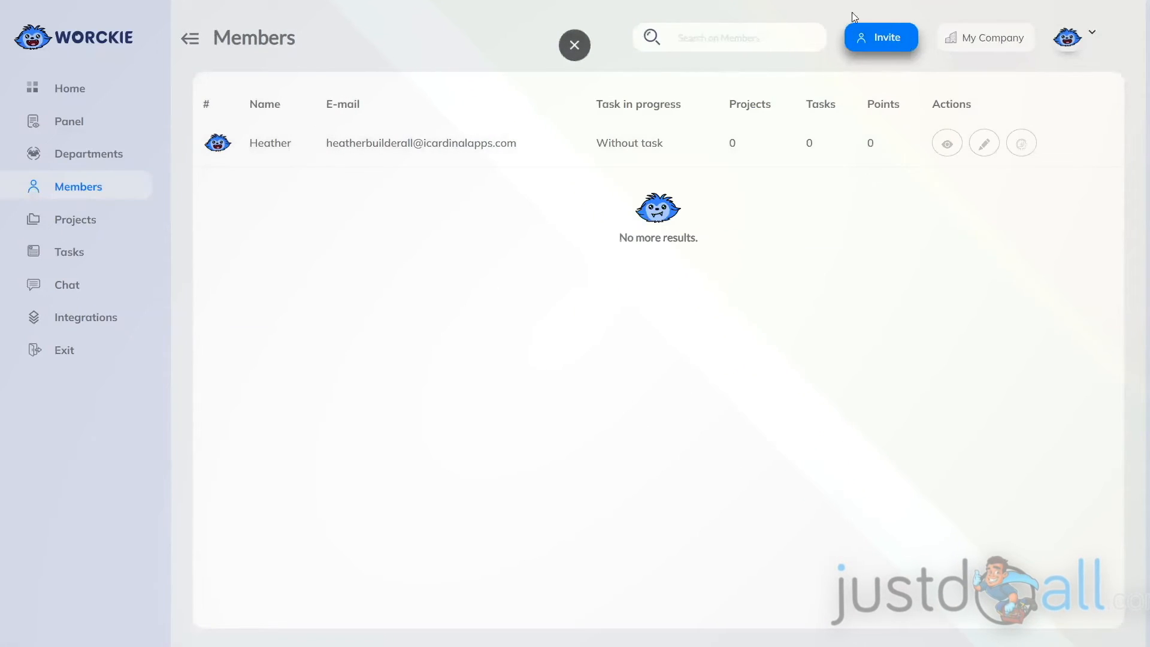
pyautogui.click(880, 37)
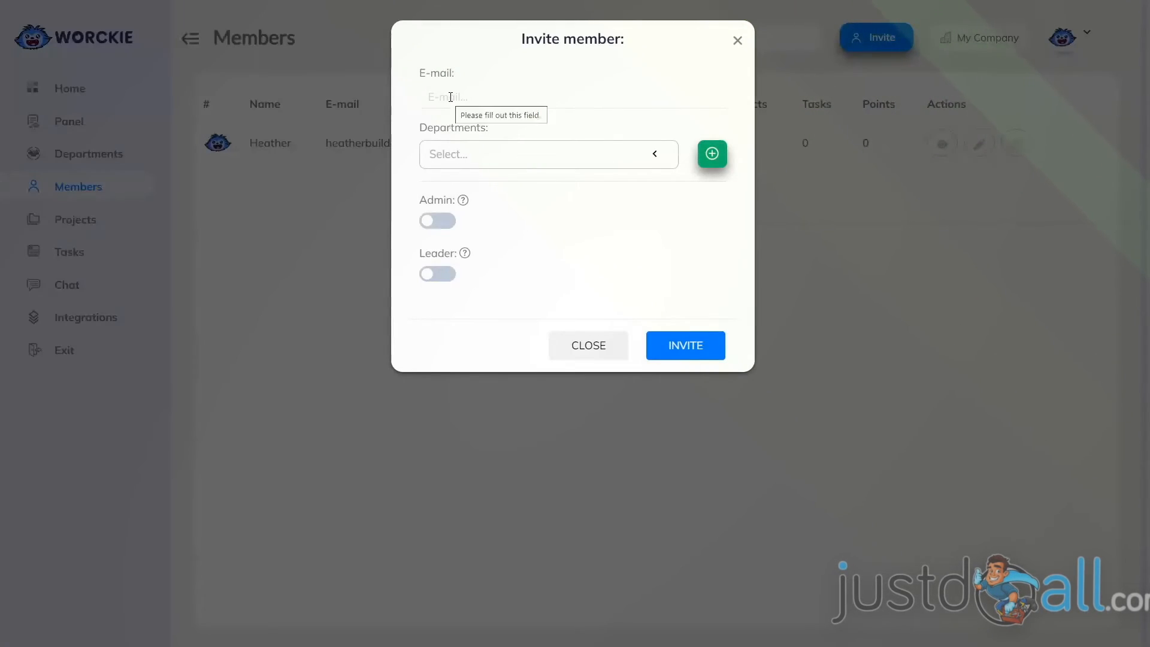
pyautogui.click(450, 97)
pyautogui.hotkey('ctrl', 'v')
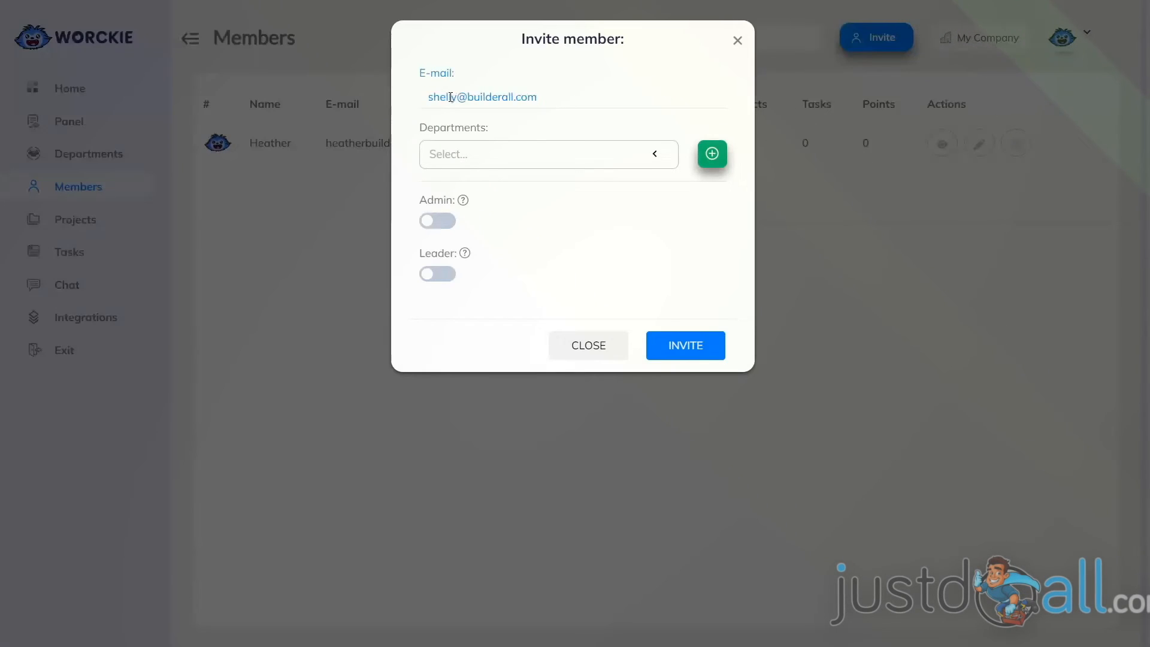
# Assign the invitee to the Marketing and Sales departments, leave the Admin and Leader roles off, and send the invitation.
pyautogui.click(472, 155)
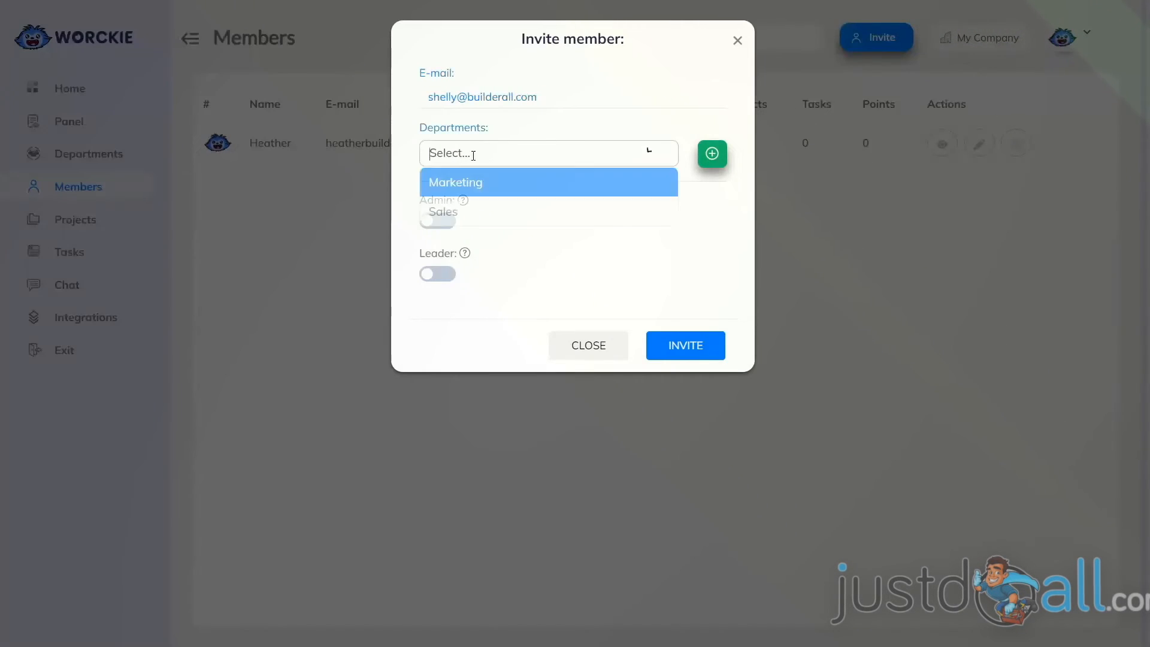
pyautogui.click(471, 189)
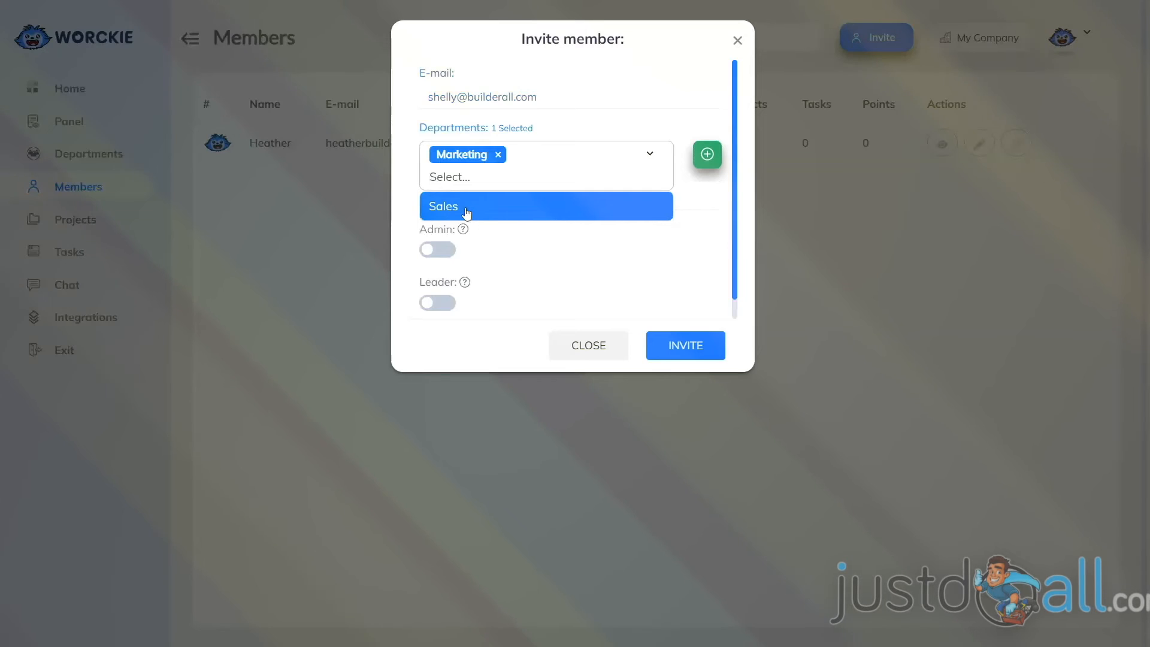
pyautogui.click(455, 206)
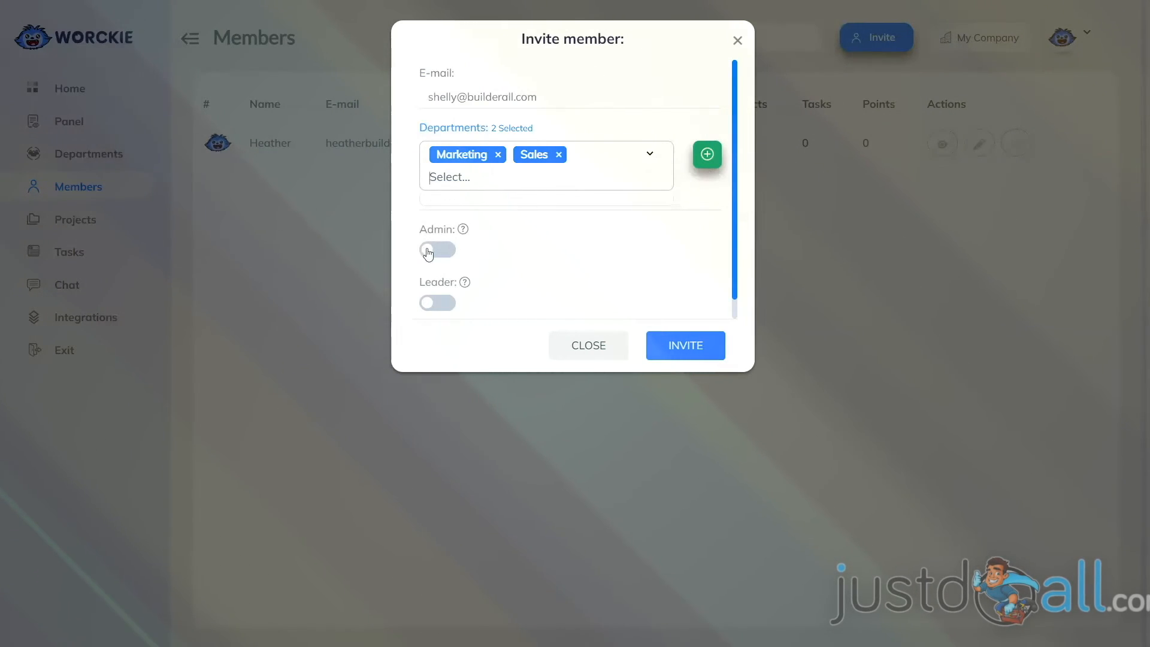
pyautogui.moveTo(464, 230)
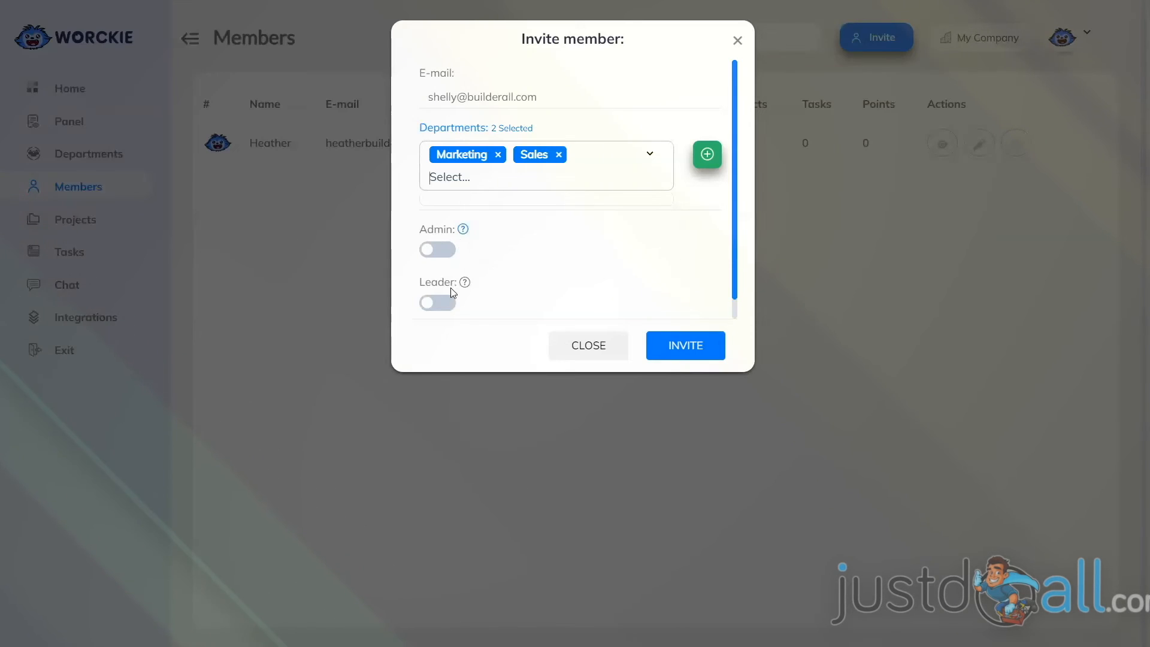
pyautogui.moveTo(466, 288)
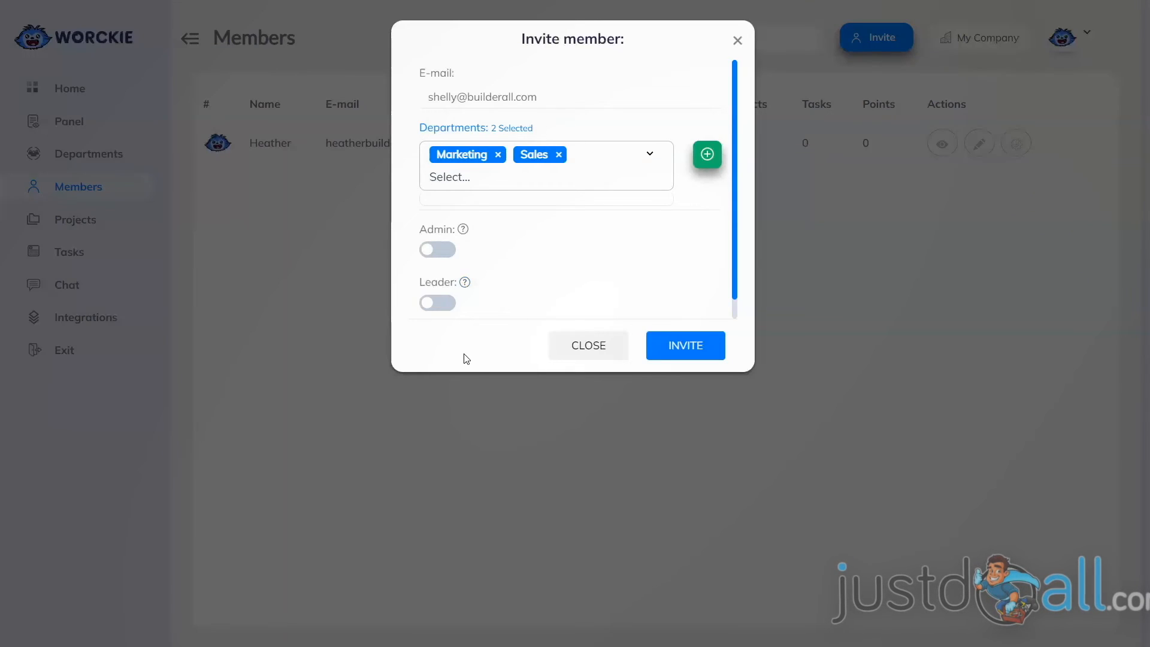
pyautogui.click(692, 352)
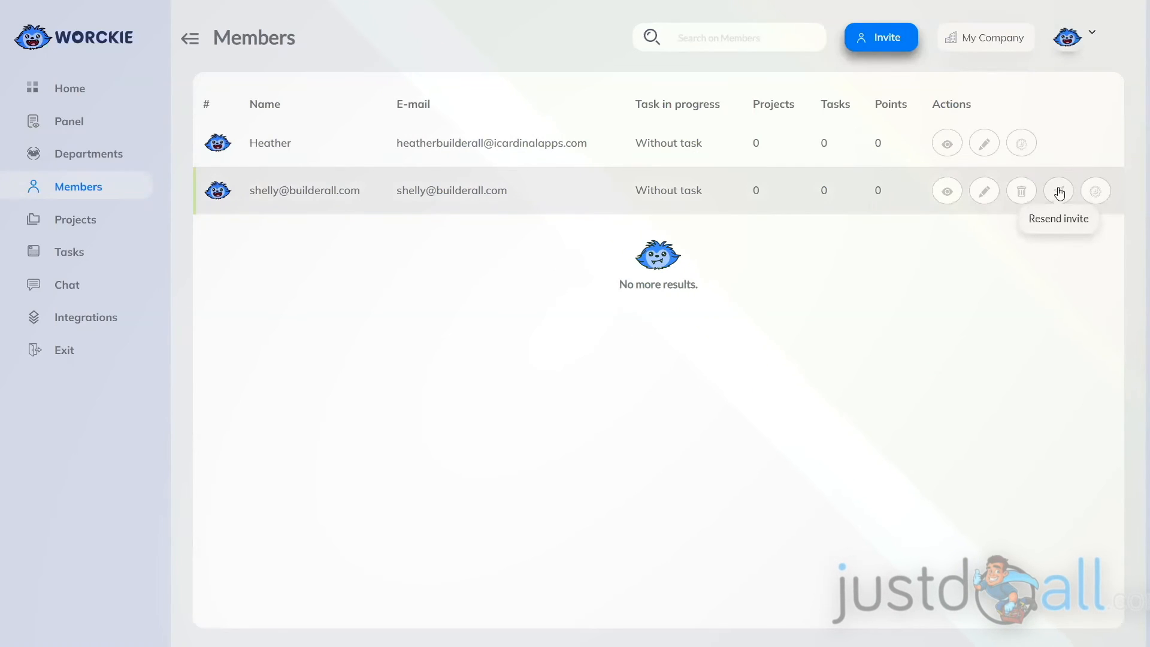
# Examine the invited member's details and editable settings, and close both without changes.
pyautogui.click(946, 192)
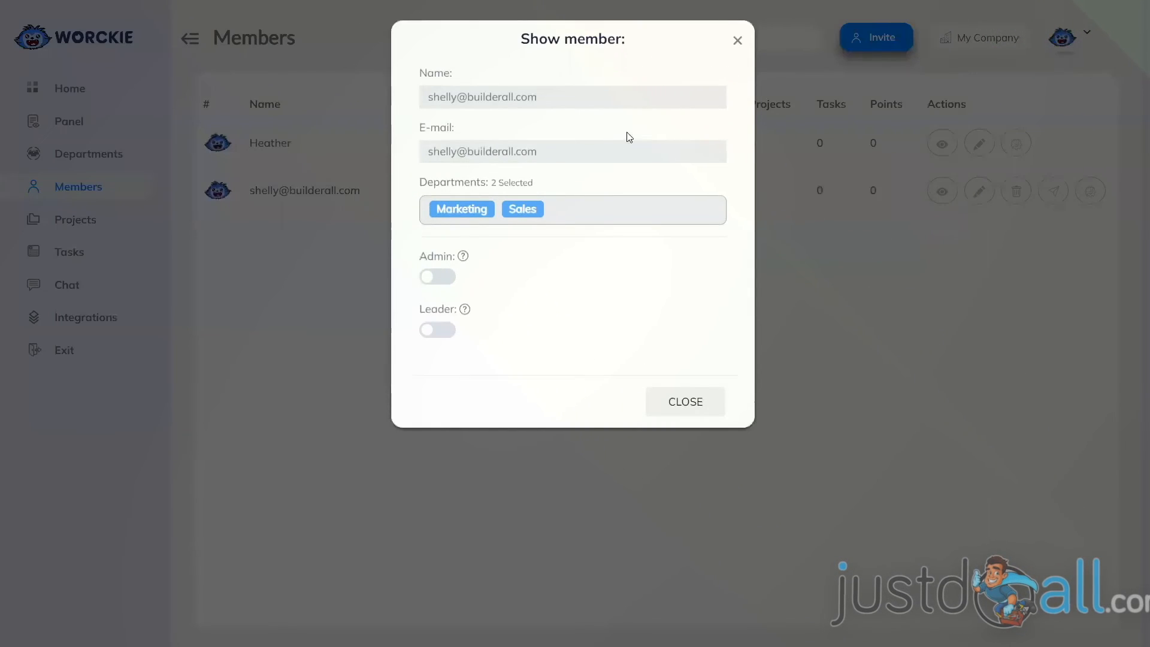
pyautogui.click(688, 398)
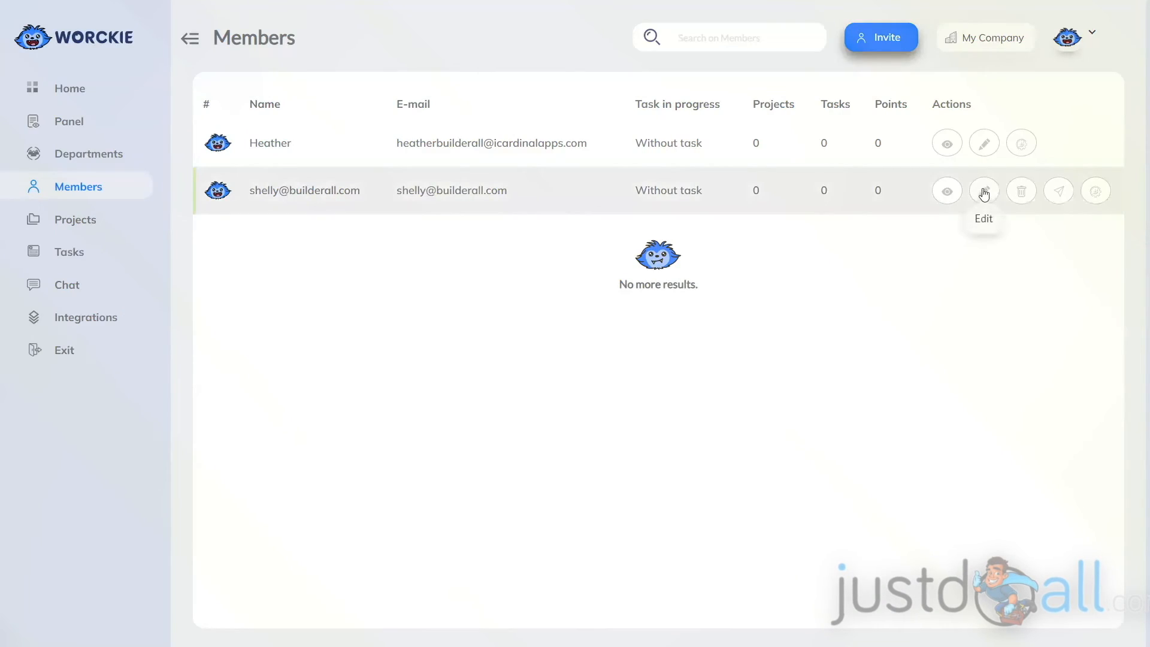
pyautogui.click(984, 193)
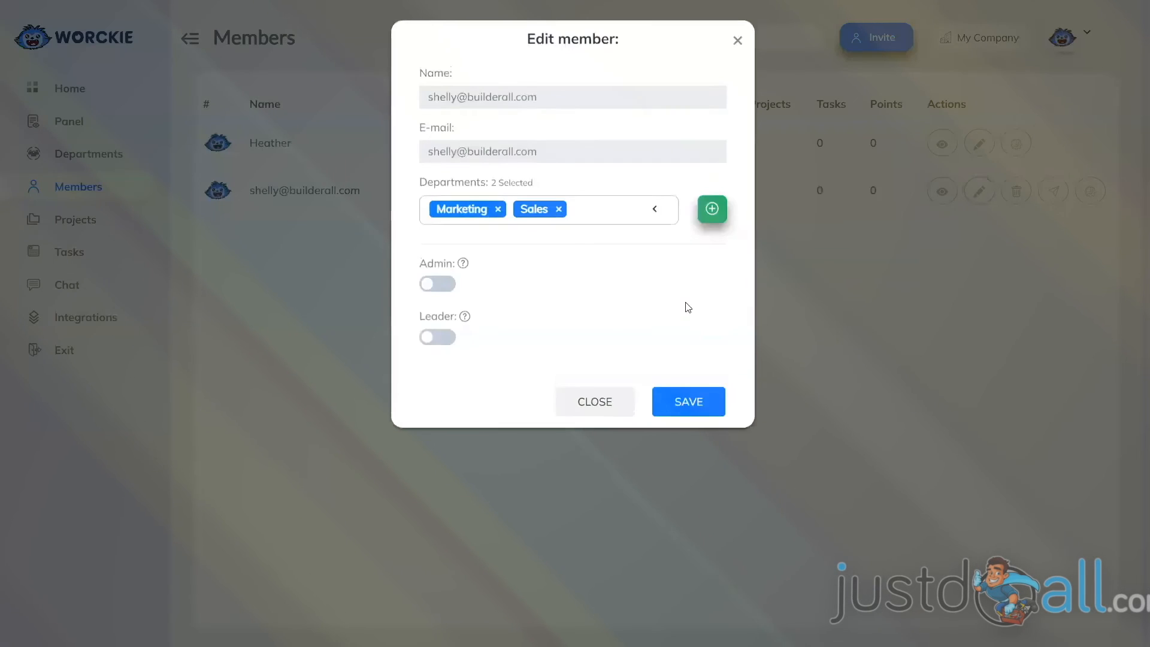
pyautogui.click(593, 408)
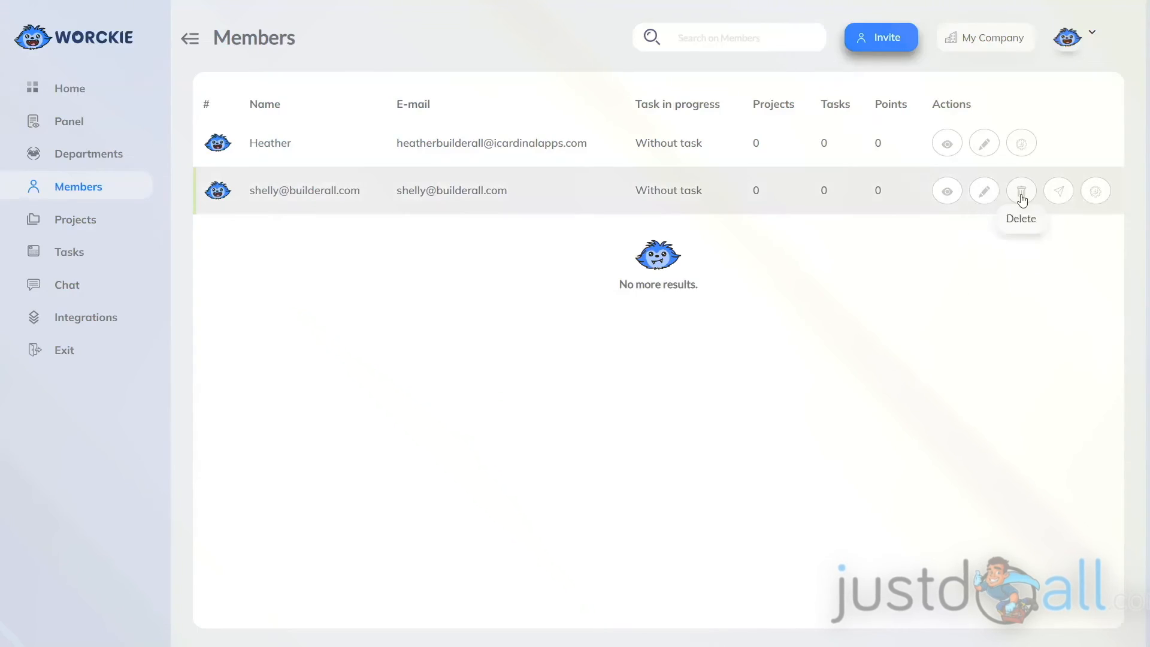
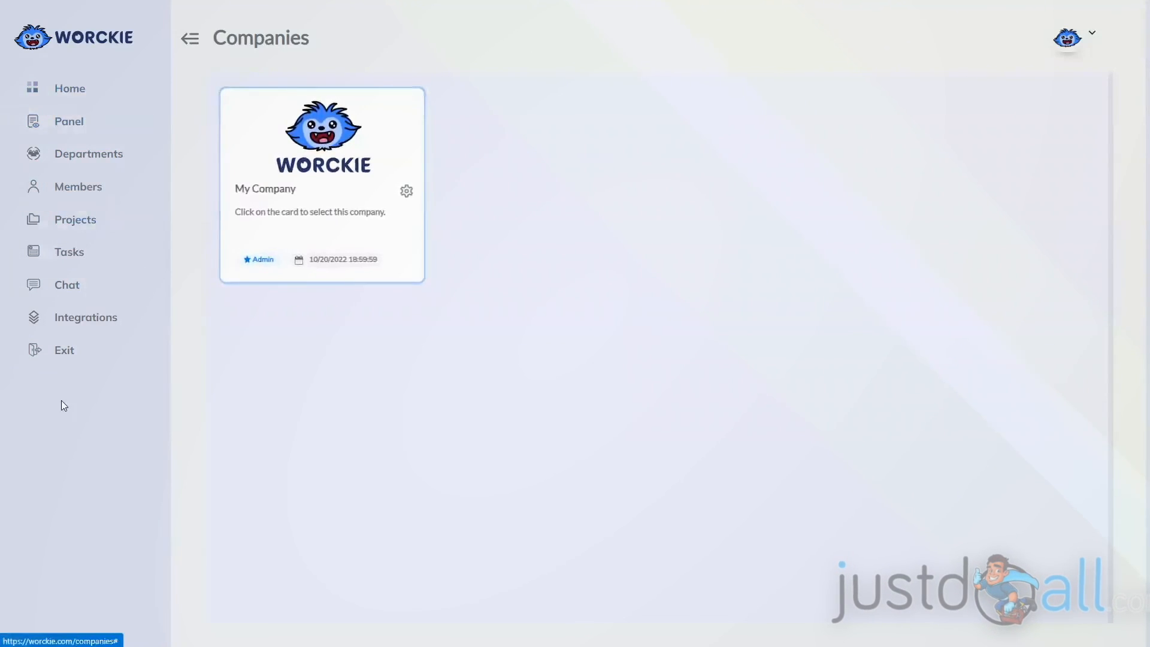
# Create a new department named Sales on the Departments page.
pyautogui.click(73, 154)
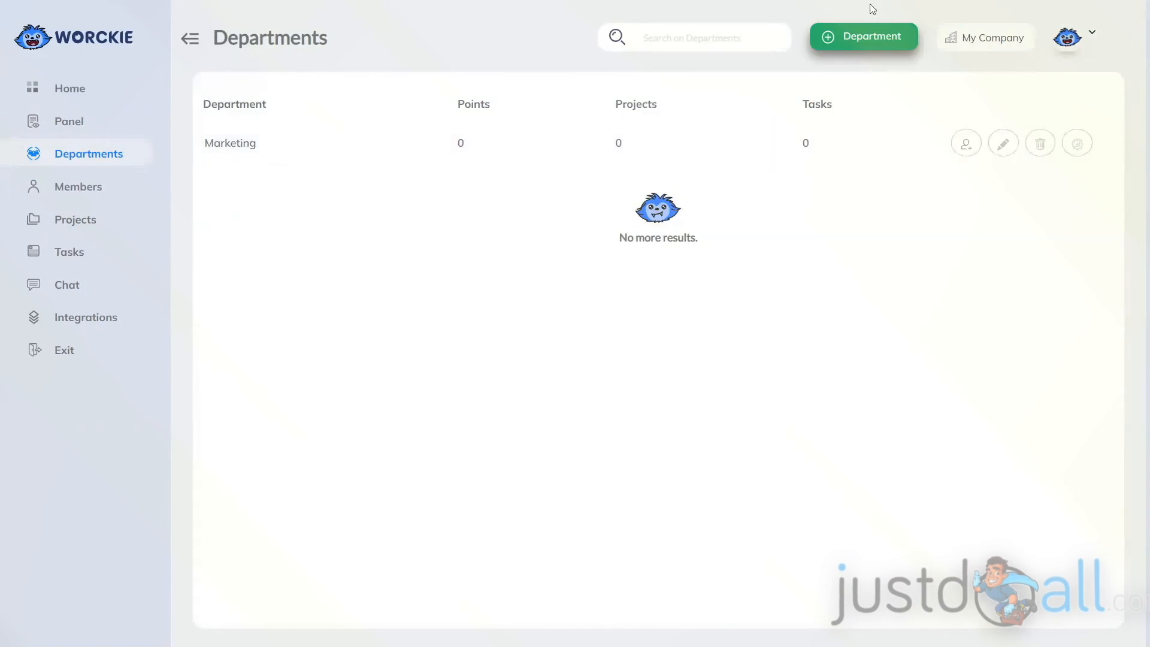
pyautogui.click(855, 41)
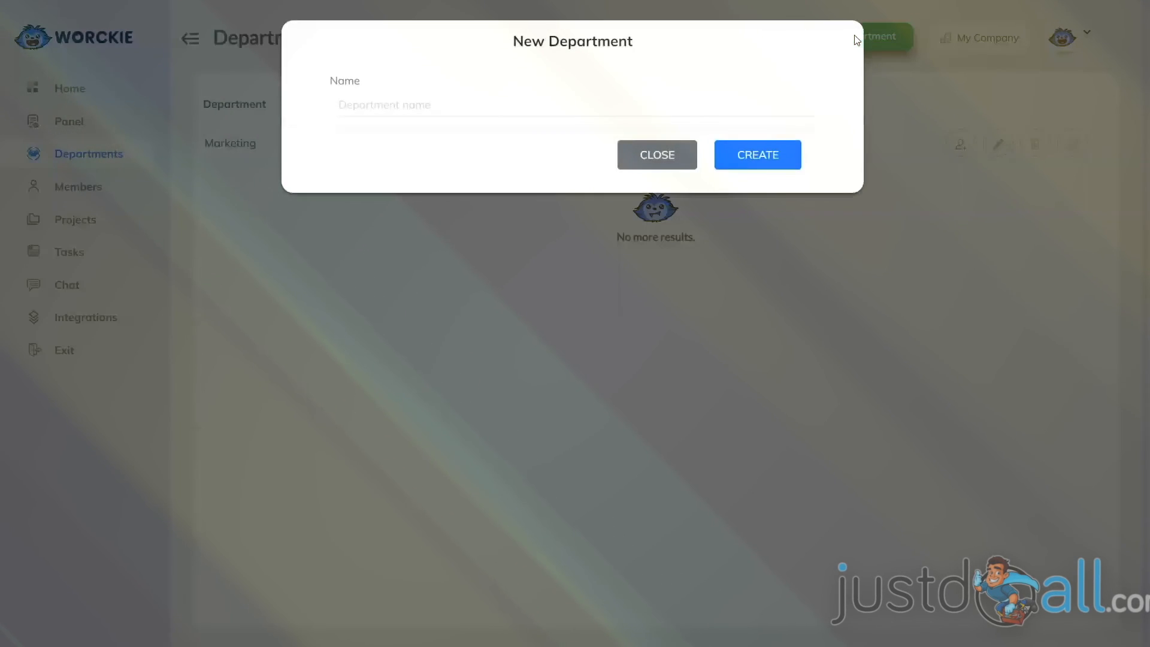
pyautogui.click(360, 104)
pyautogui.write('Sales')
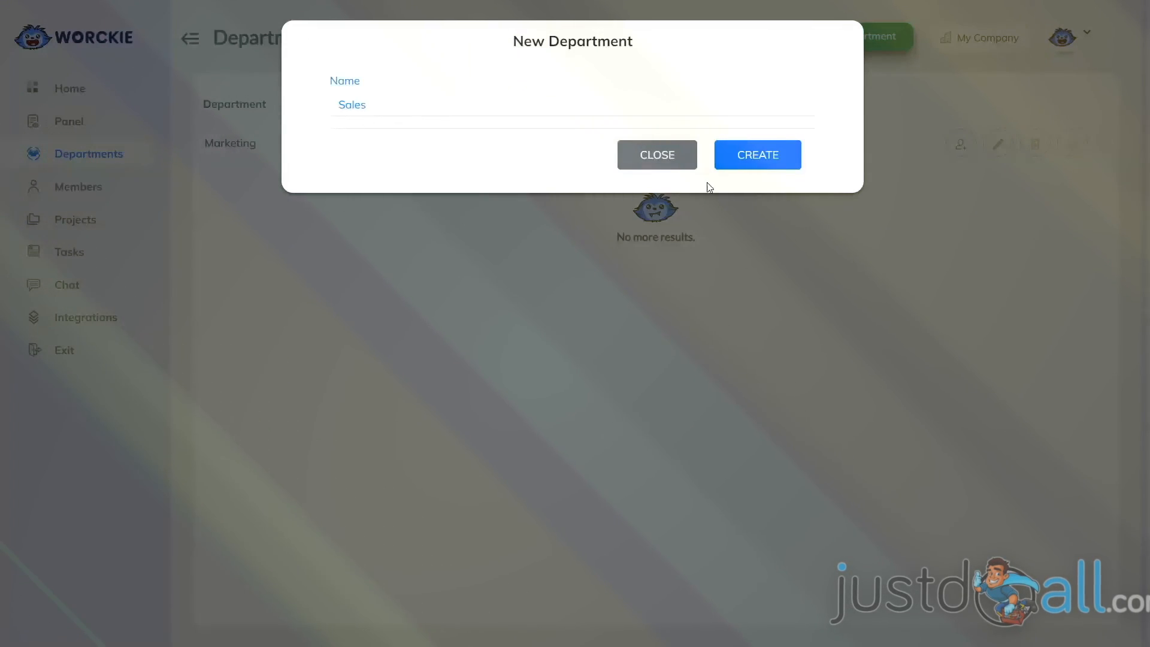
pyautogui.click(761, 155)
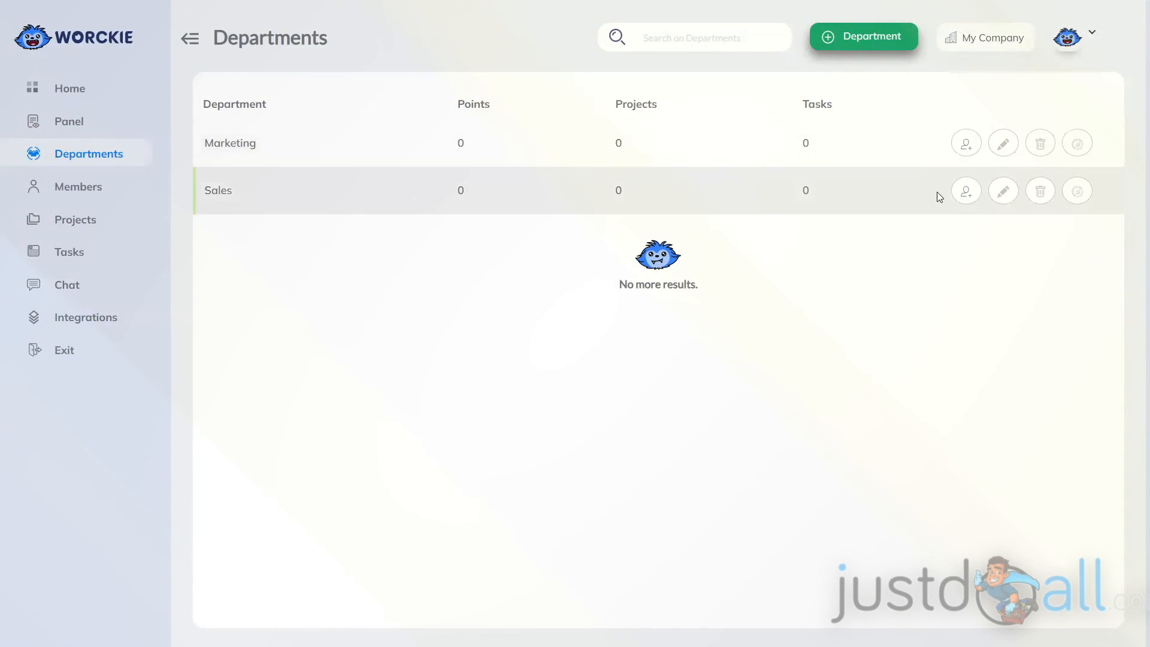
# View the Marketing department's member list, close it, and open the department's record for editing.
pyautogui.click(966, 145)
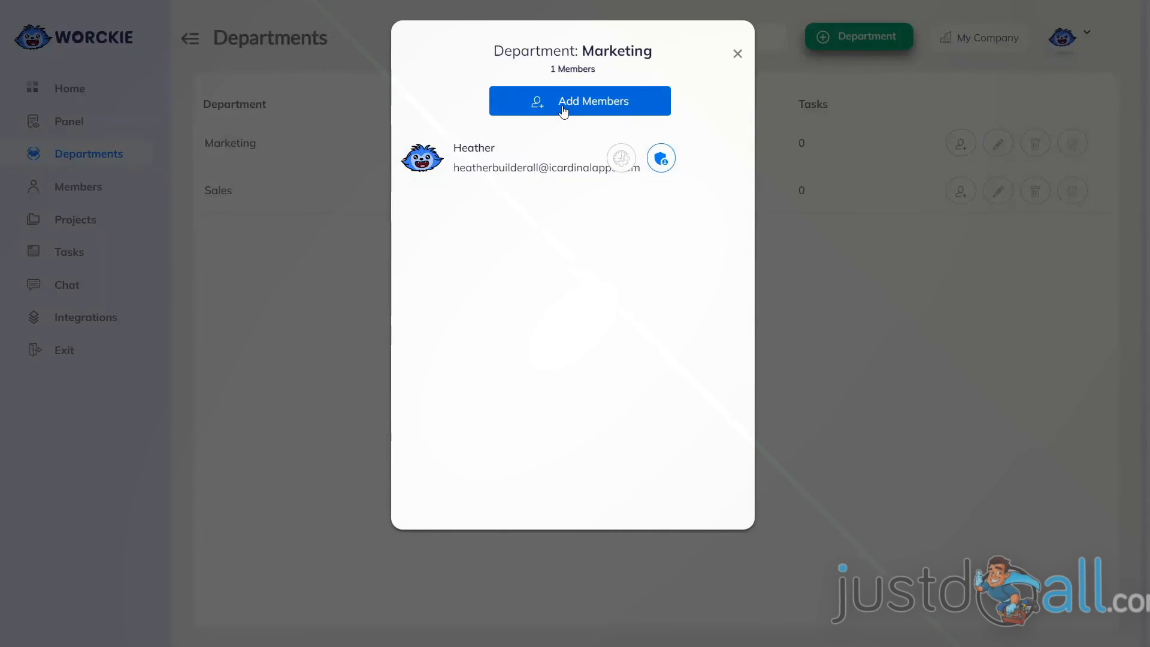
pyautogui.click(737, 53)
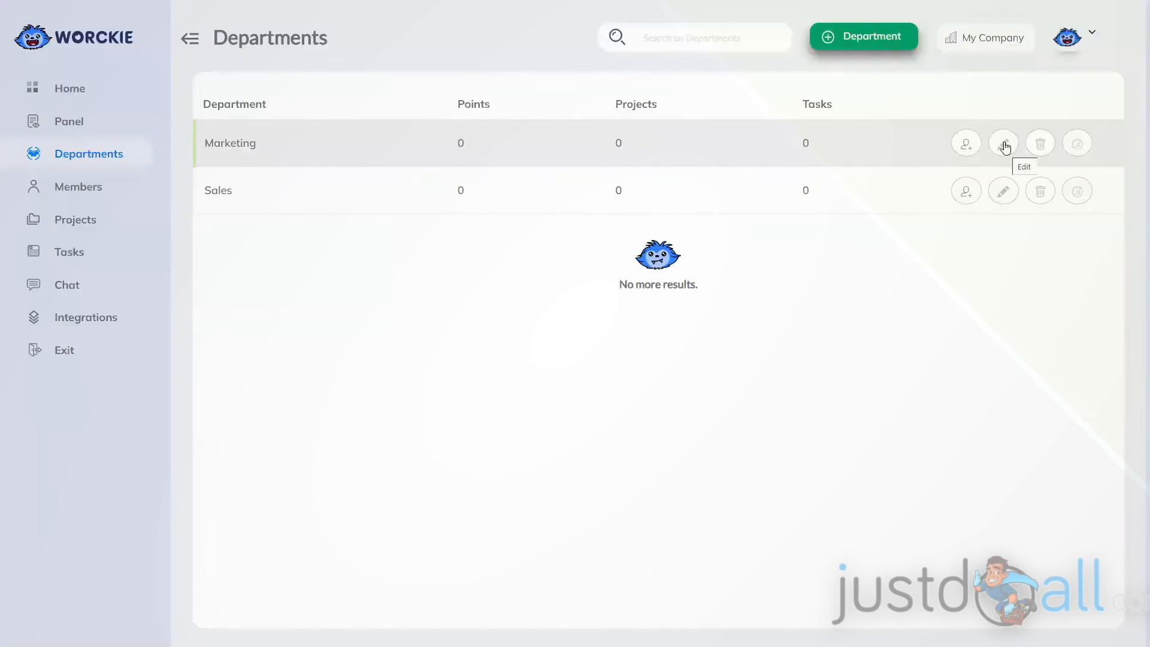
pyautogui.click(1004, 144)
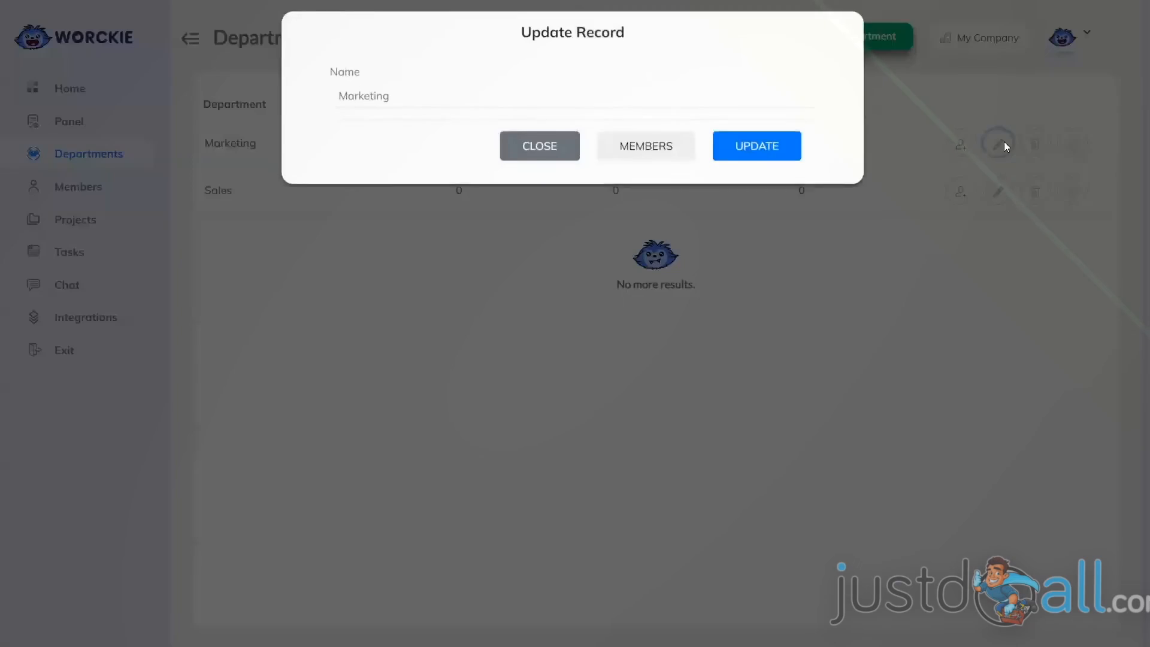